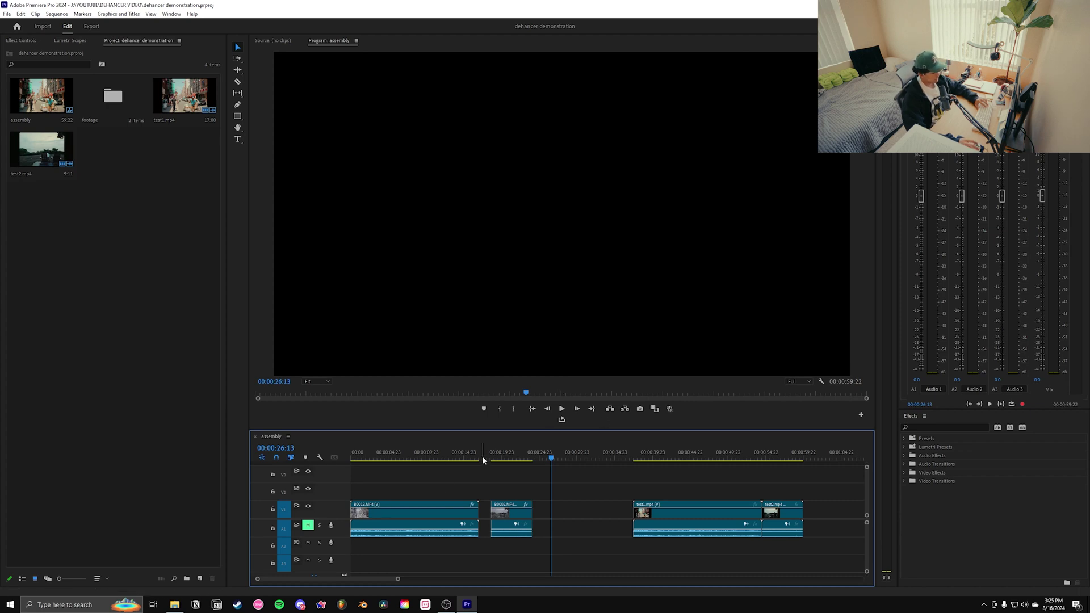
- Show the effect settings of the first street clip and turn off its existing film look
left_click(414, 454)
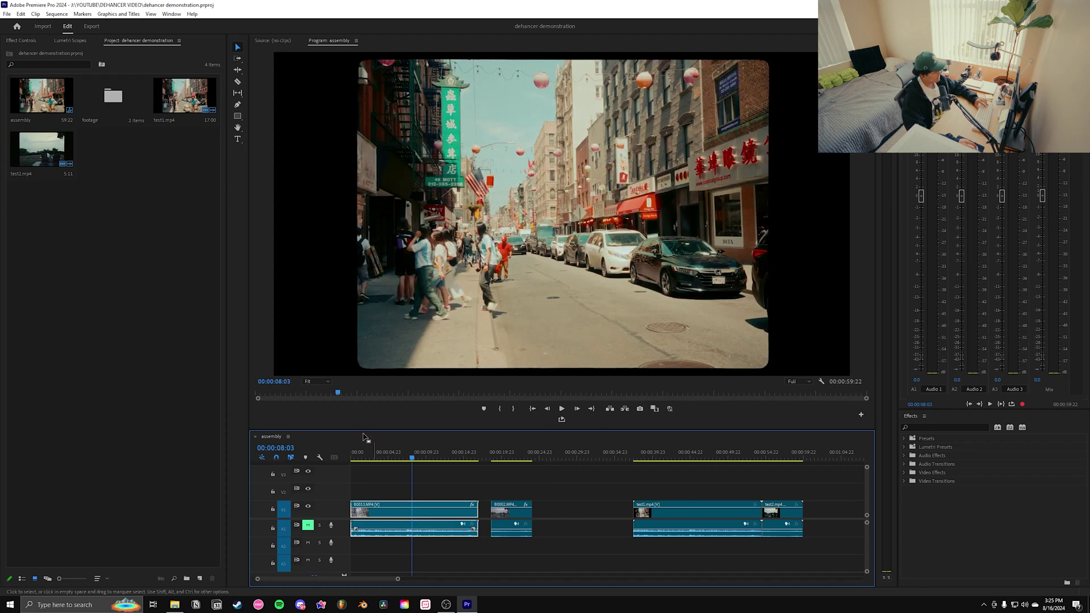
left_click(26, 40)
left_click(14, 192)
- Preview the ungraded footage of the street clip and the clip of two people in lawn chairs
left_click(511, 510)
left_click(661, 459)
left_click_drag(668, 463, 415, 459)
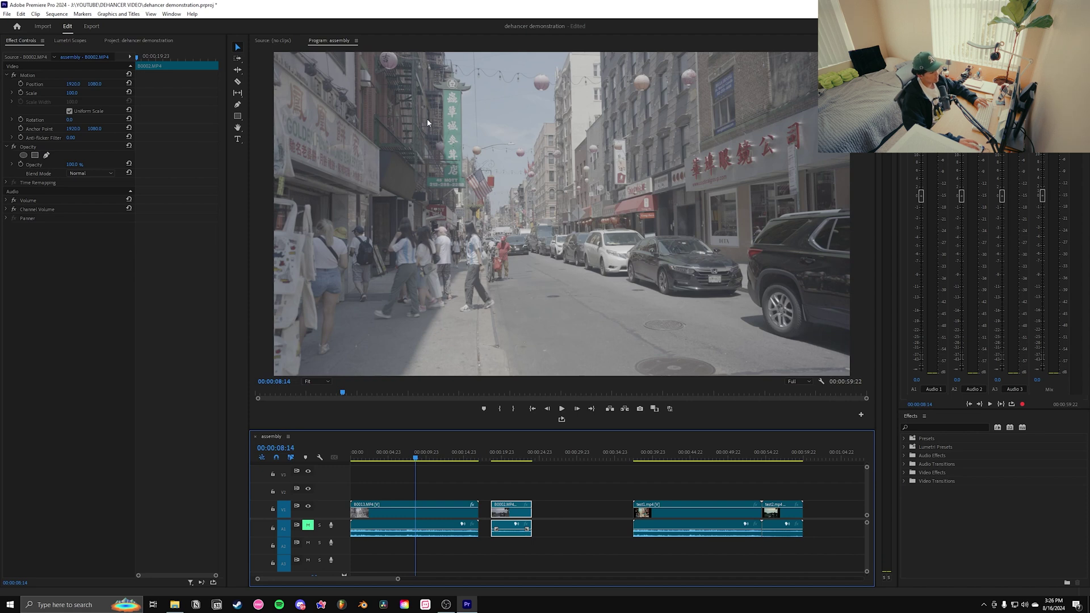
left_click(473, 392)
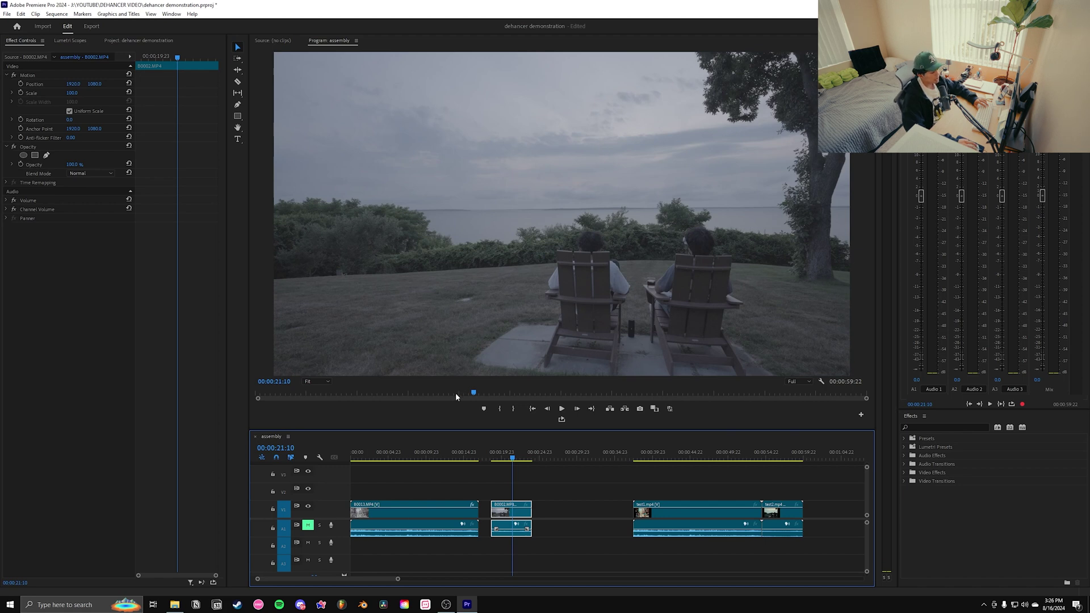
- Find the Dehancer Pro v7.1.1 effect and apply it to the first street clip
left_click(394, 454)
left_click(409, 510)
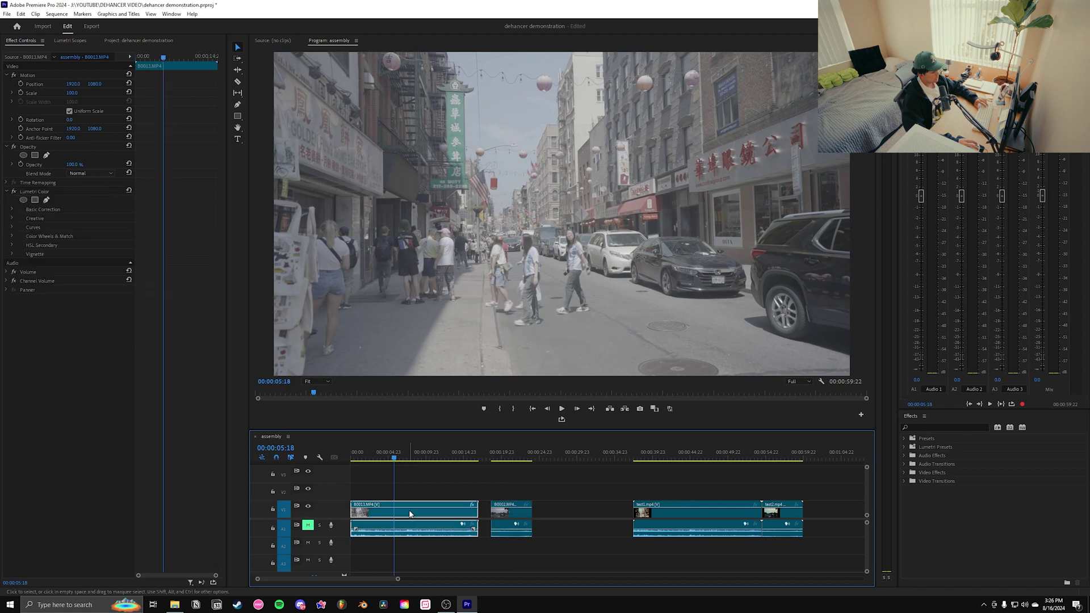
left_click(945, 427)
type("DEHAN")
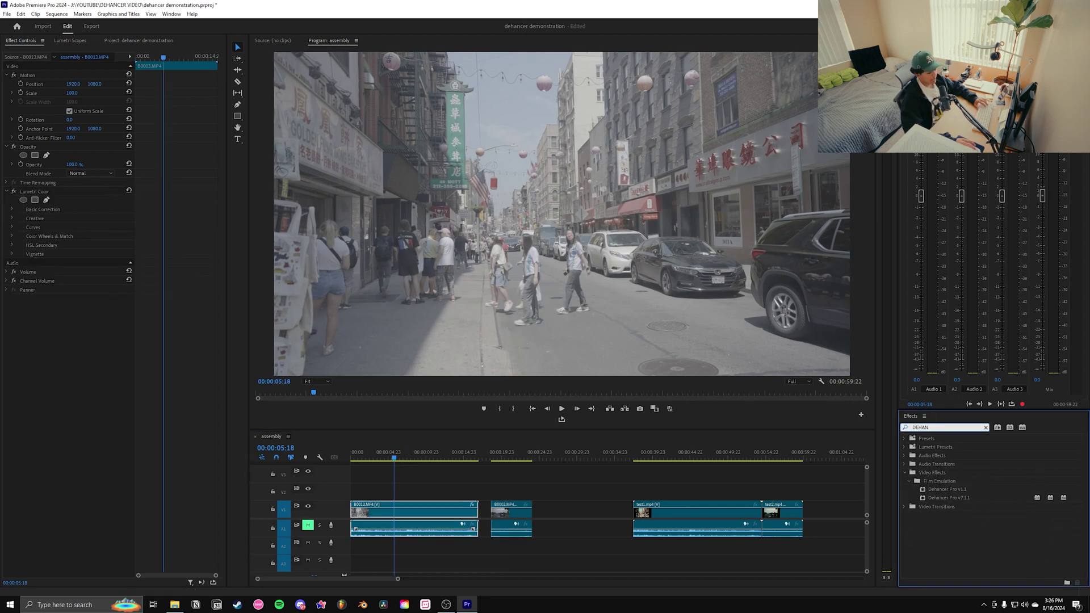
double_click(942, 496)
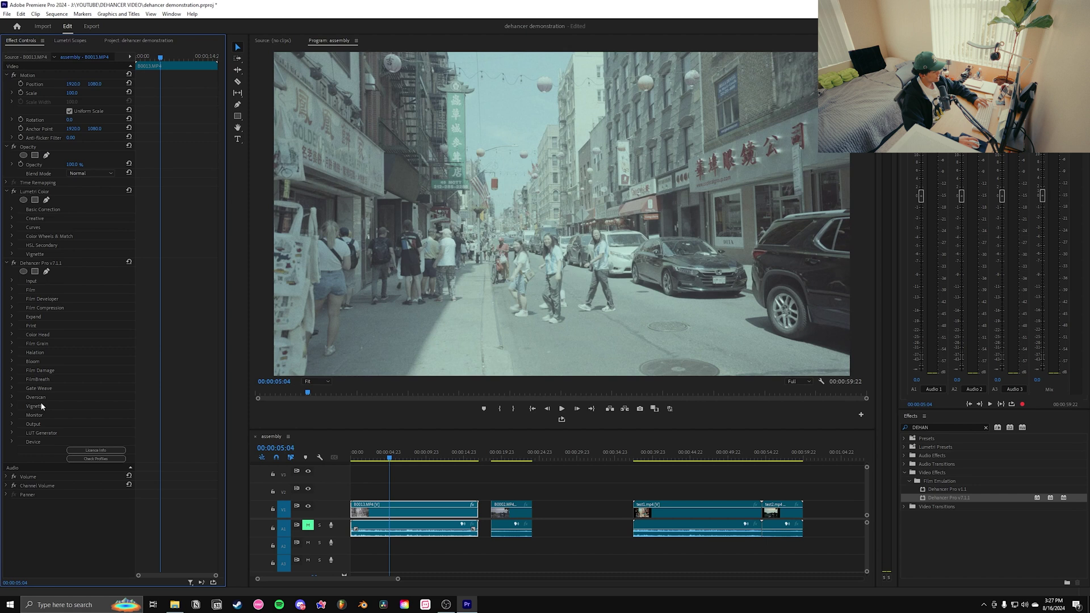
- Remove the Lumetri Color effect from the street clip, keeping only Dehancer Pro
left_click(32, 193)
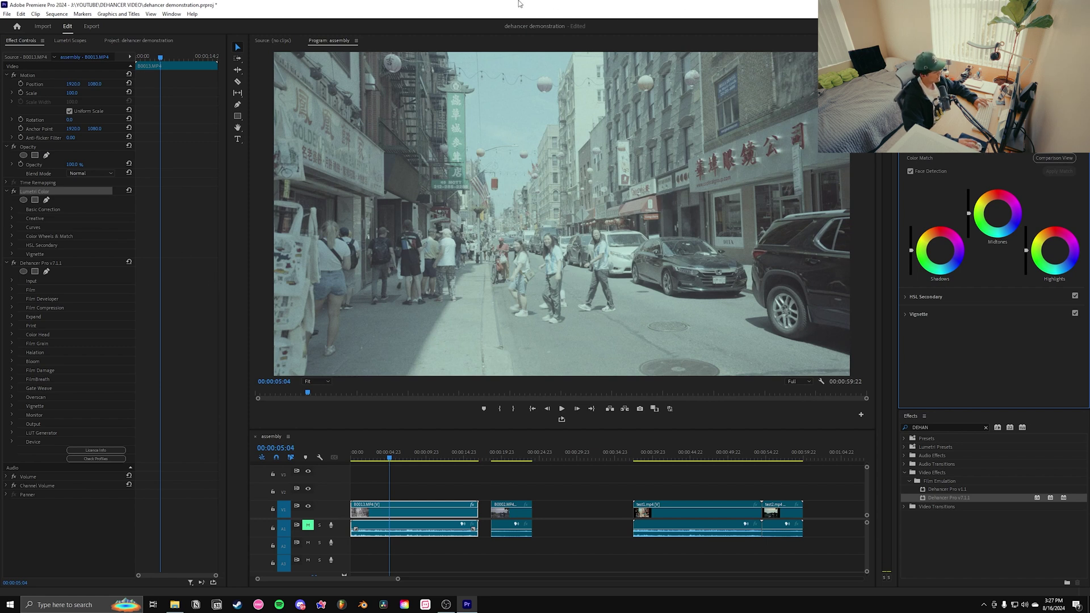
left_click(38, 264)
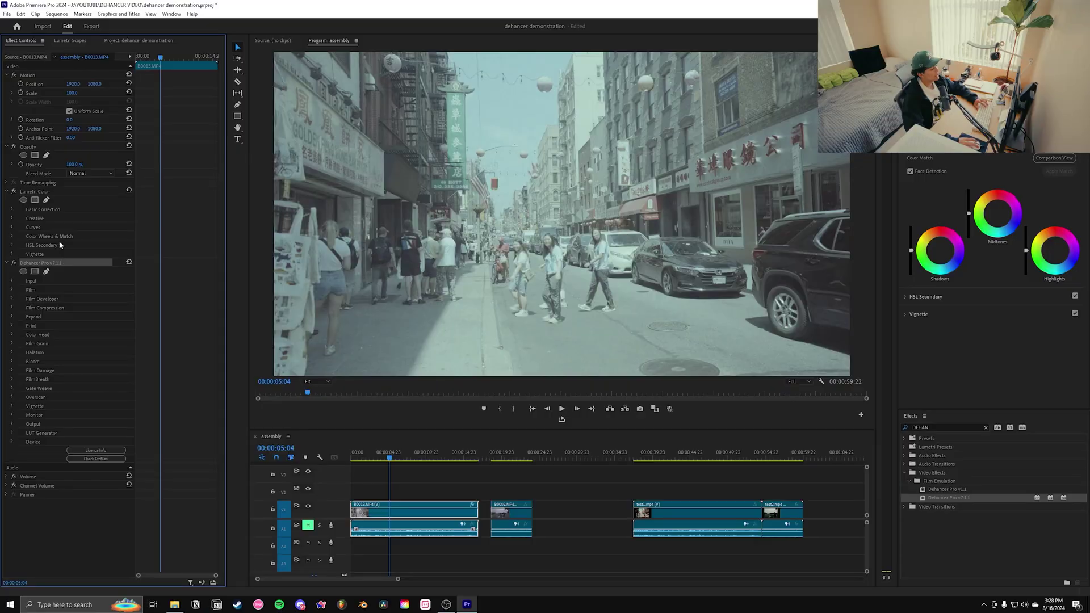
left_click(58, 192)
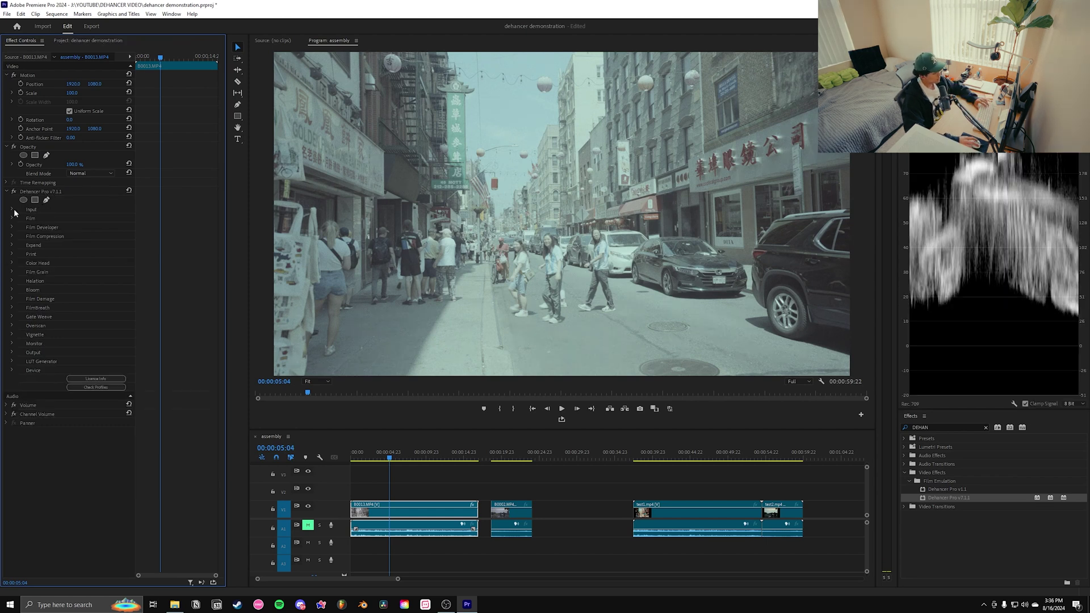
- Set the Dehancer input source to Choose Camera with Sony / Cinema Line FX3 / S-Log3 S-Gamut3.Cine as the camera
left_click(12, 209)
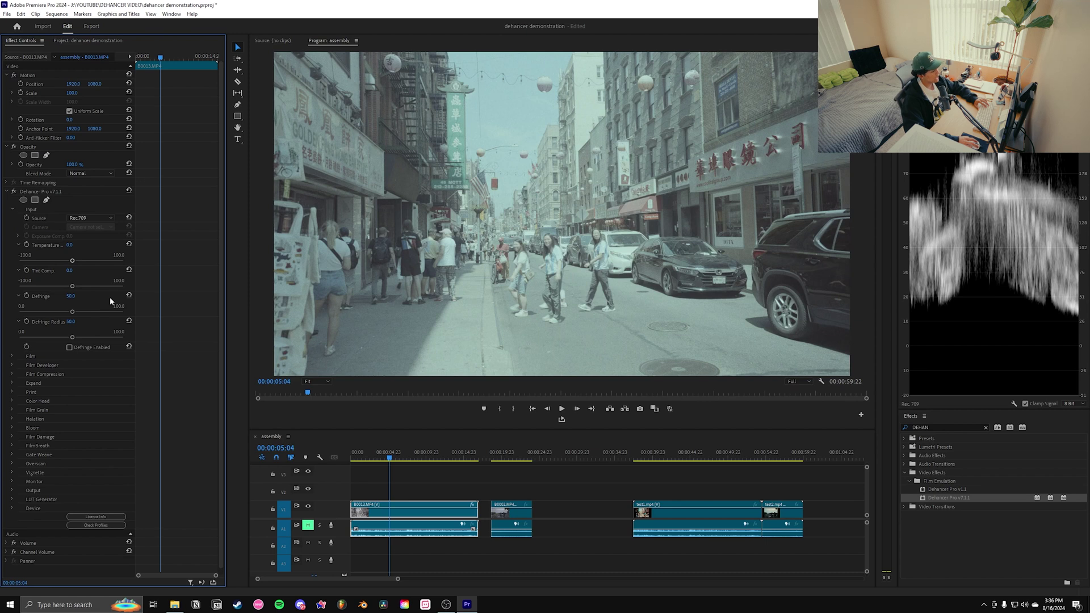
left_click(82, 218)
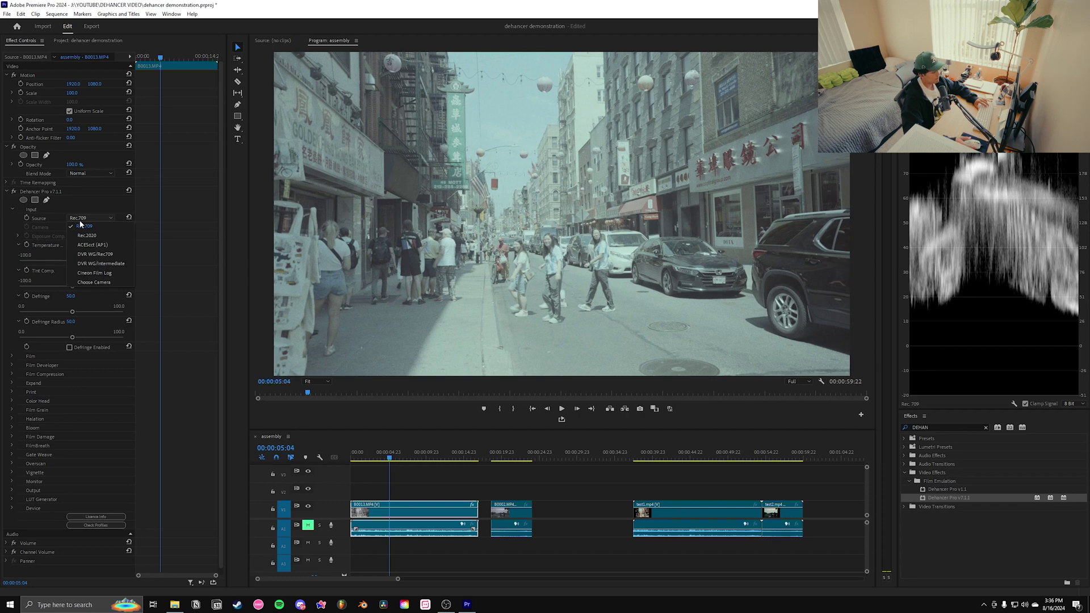
left_click(98, 282)
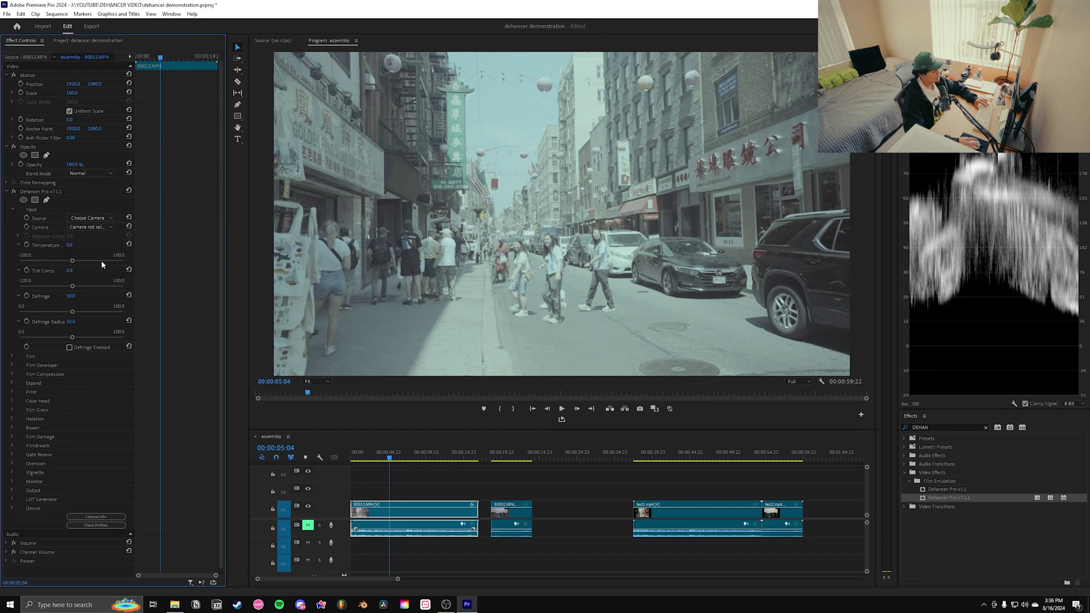
left_click(101, 229)
left_click_drag(232, 251, 232, 506)
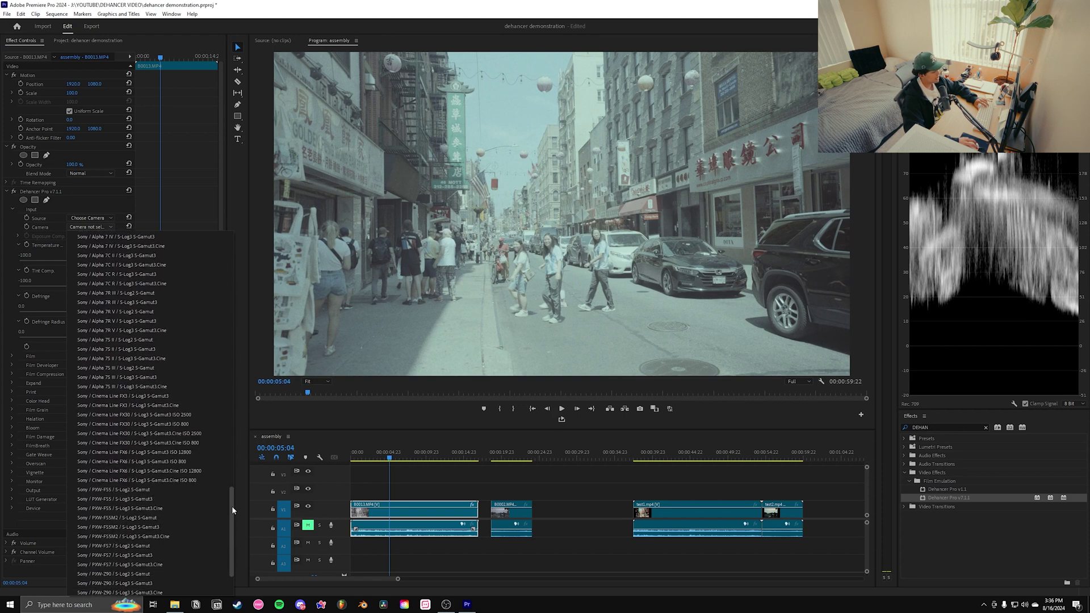
left_click(173, 407)
left_click(90, 227)
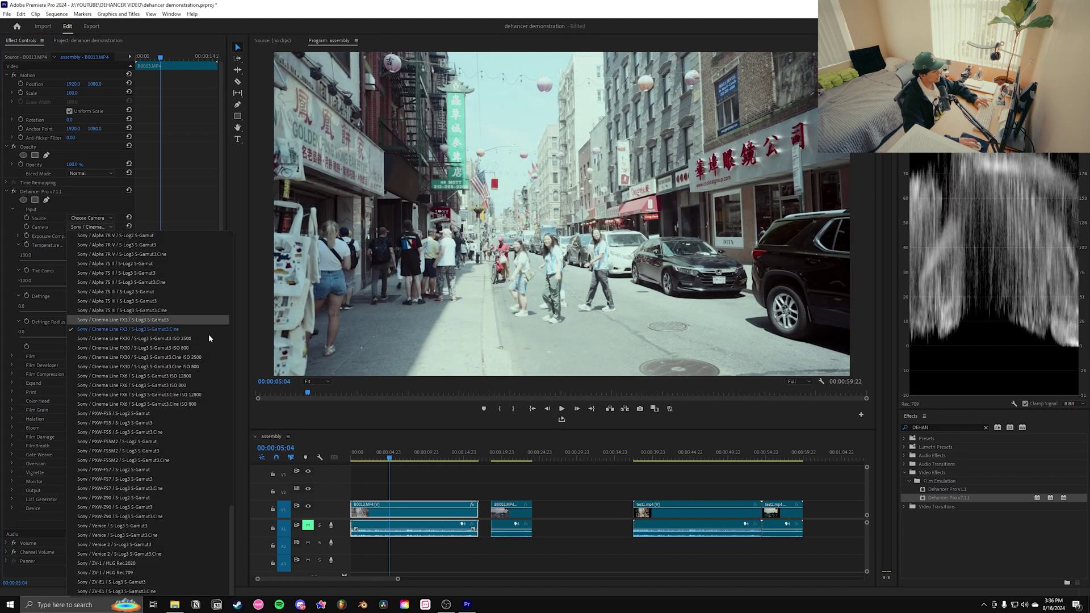
left_click_drag(232, 513, 231, 485)
left_click(138, 444)
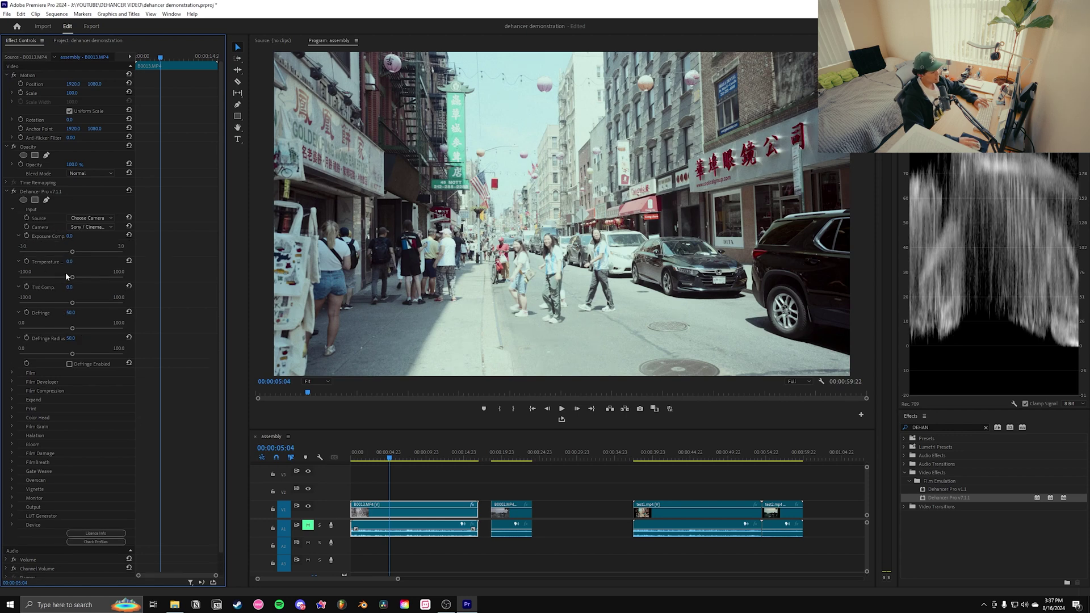
- Lower the Dehancer input's exposure compensation to -0.7 and warm its temperature slightly
left_click_drag(72, 253, 56, 254)
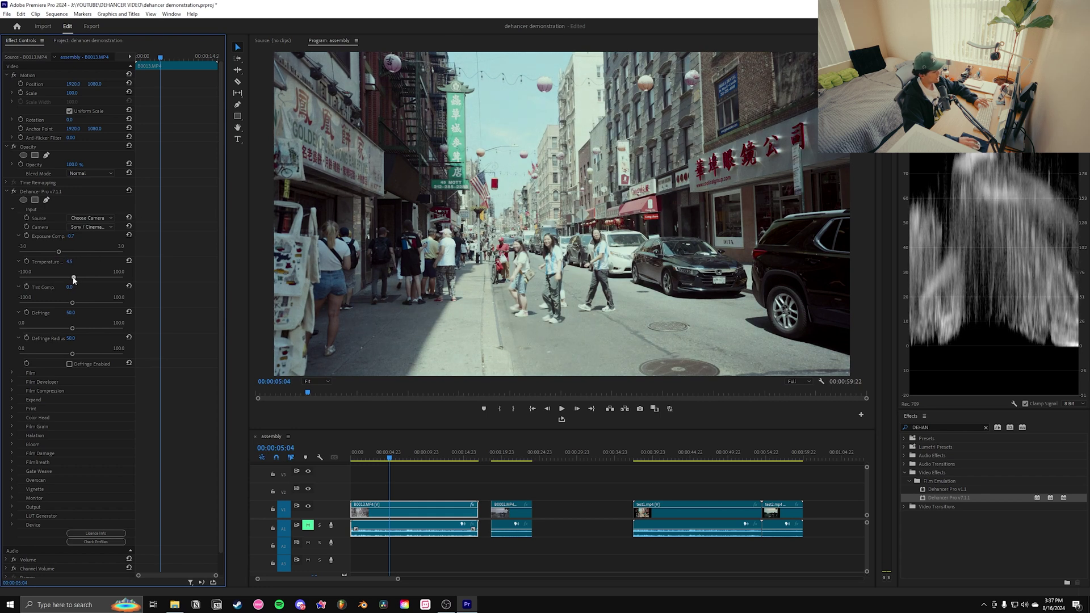
- Try a strong green tint compensation, undo it, and test the Defringe amount
left_click_drag(72, 303, 47, 304)
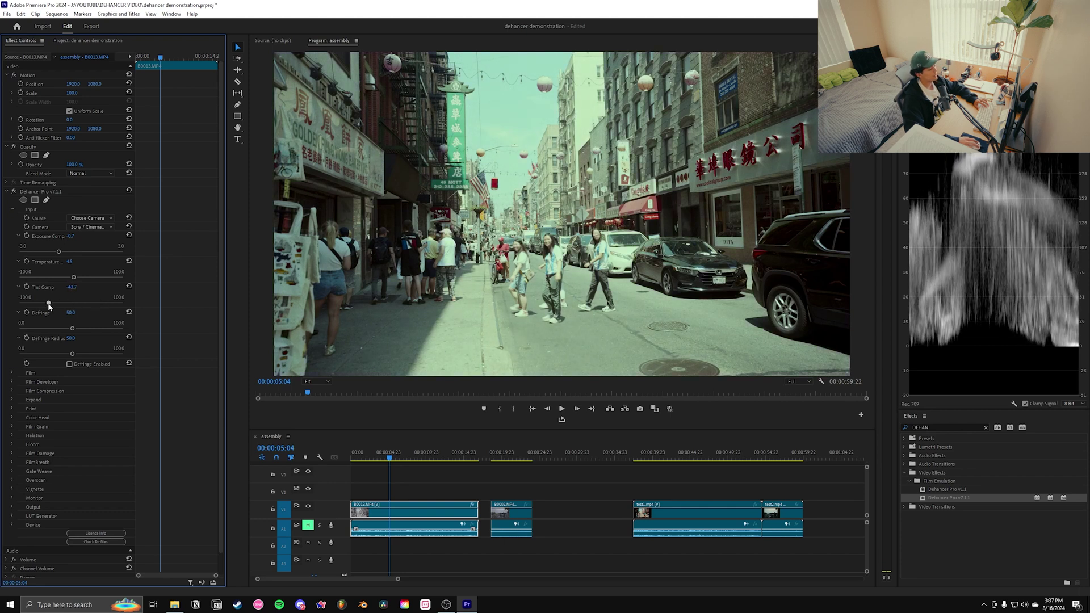
key("ctrl+z")
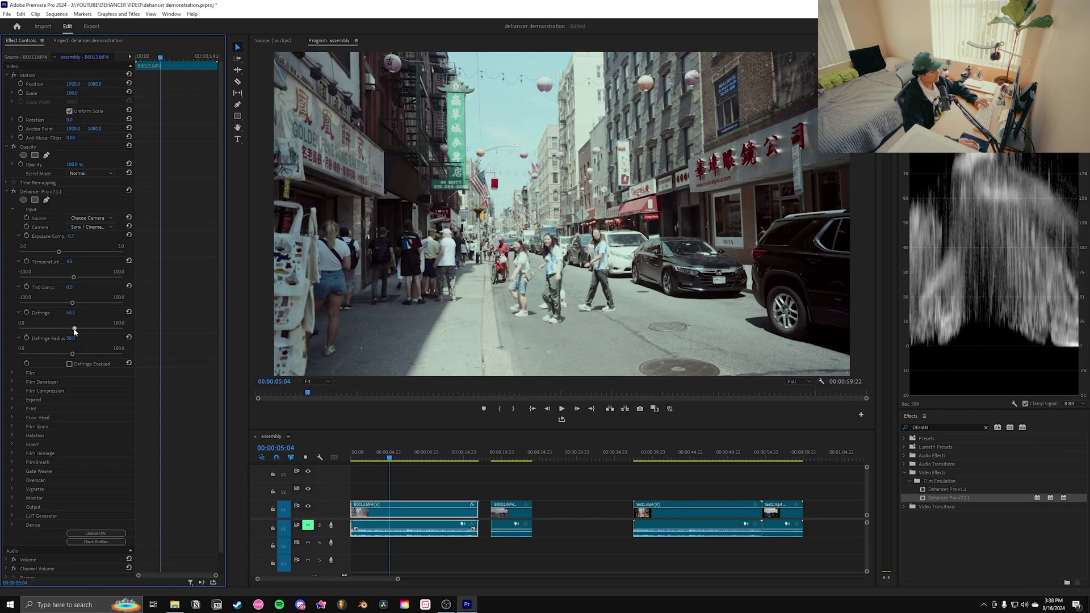
left_click_drag(46, 328, 72, 328)
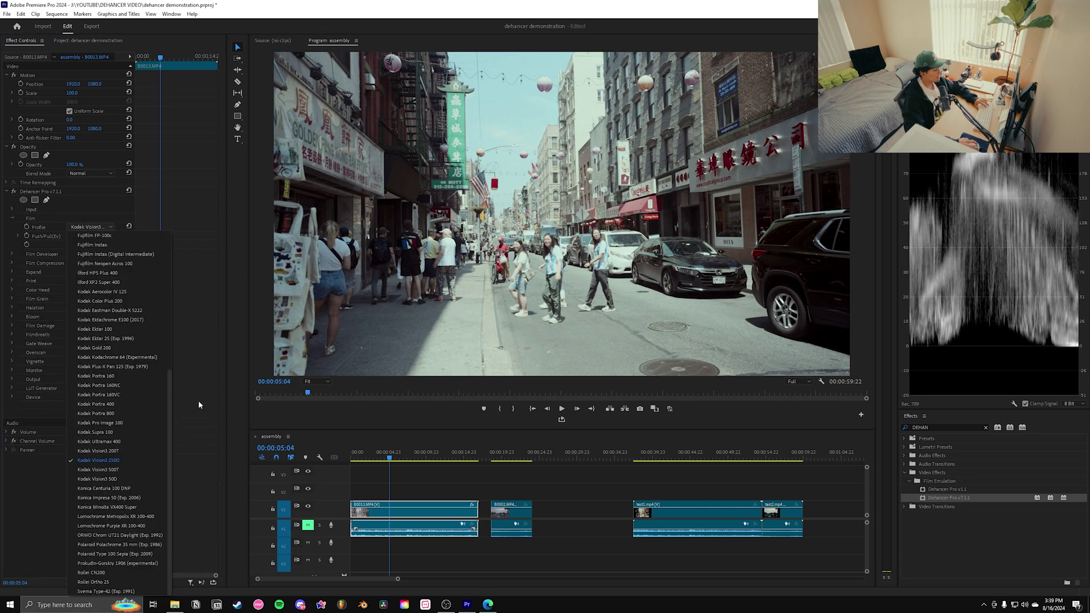
- Set the Dehancer film profile to Kodak Vision3 500T, comparing it with Kodak Portra 800
left_click_drag(170, 377, 170, 406)
left_click(121, 470)
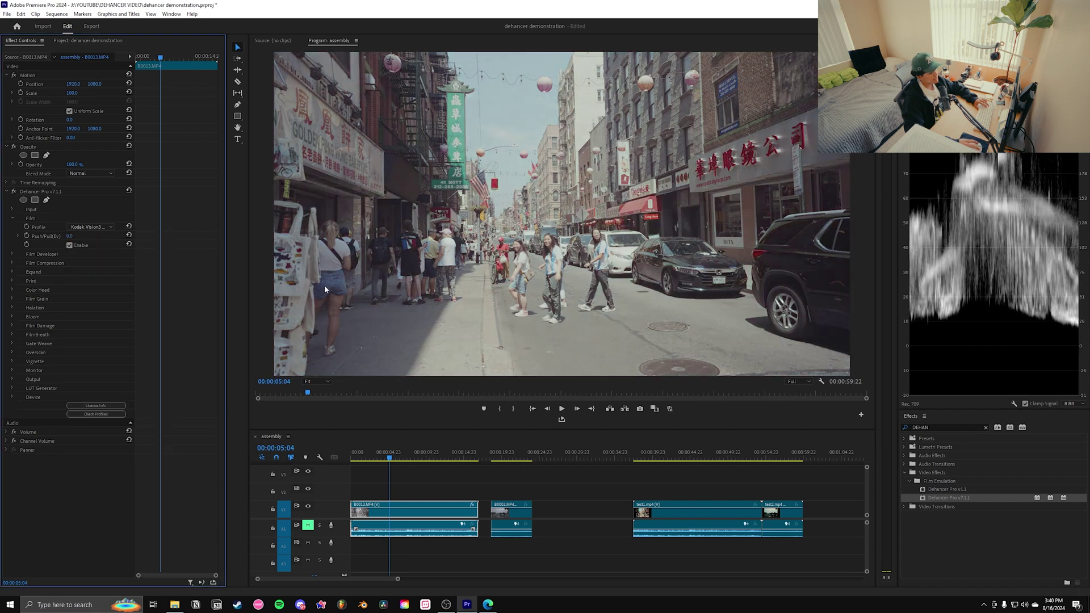
left_click(90, 228)
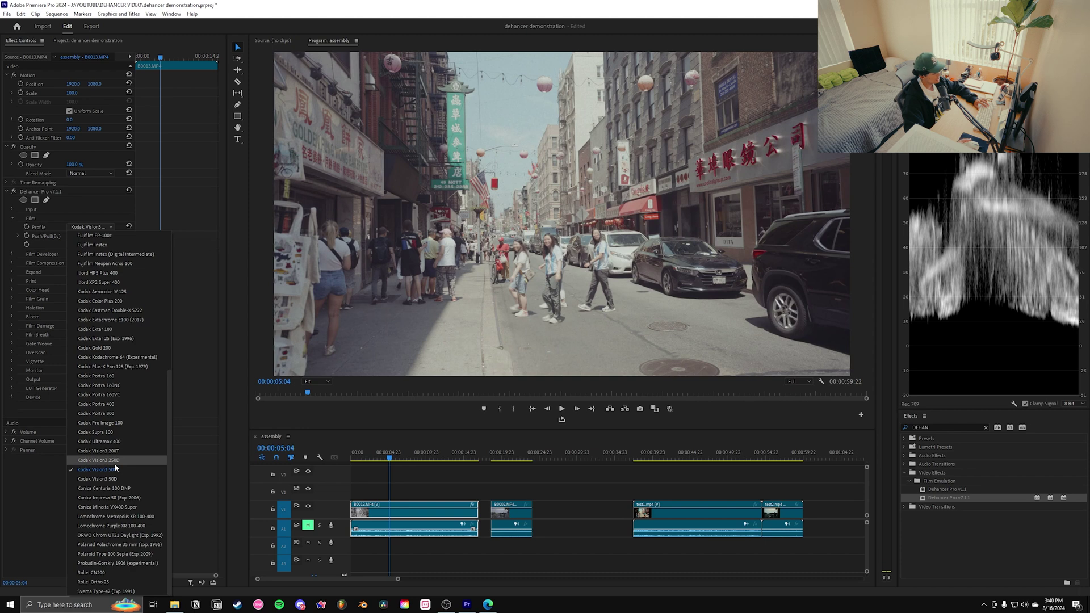
scroll(136, 451, "up", 1)
left_click(124, 425)
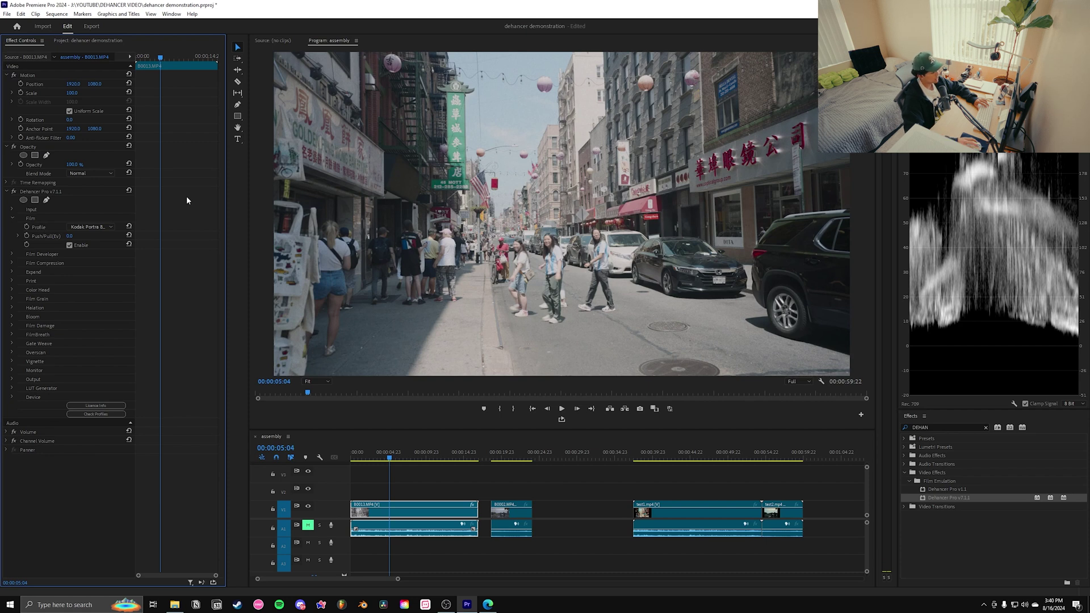
key("Down")
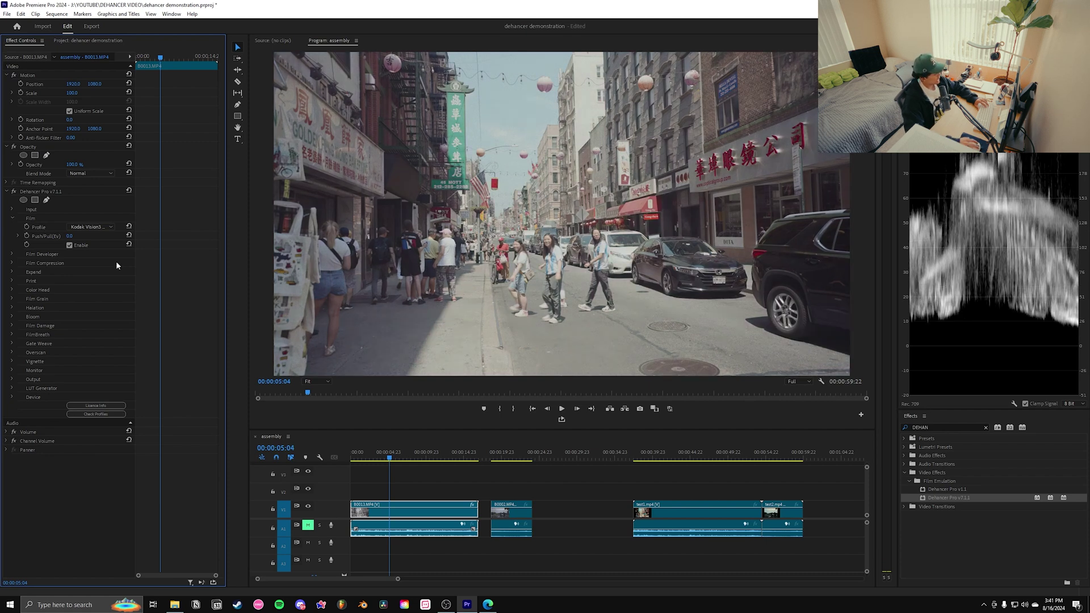
- Try different Push/Pull exposure amounts on the film profile and collapse the Film settings
left_click(16, 237)
mouse_move(71, 251)
left_mouse_down()
mouse_move(91, 258)
mouse_move(48, 255)
mouse_move(84, 256)
mouse_move(74, 259)
left_mouse_up()
left_click(91, 227)
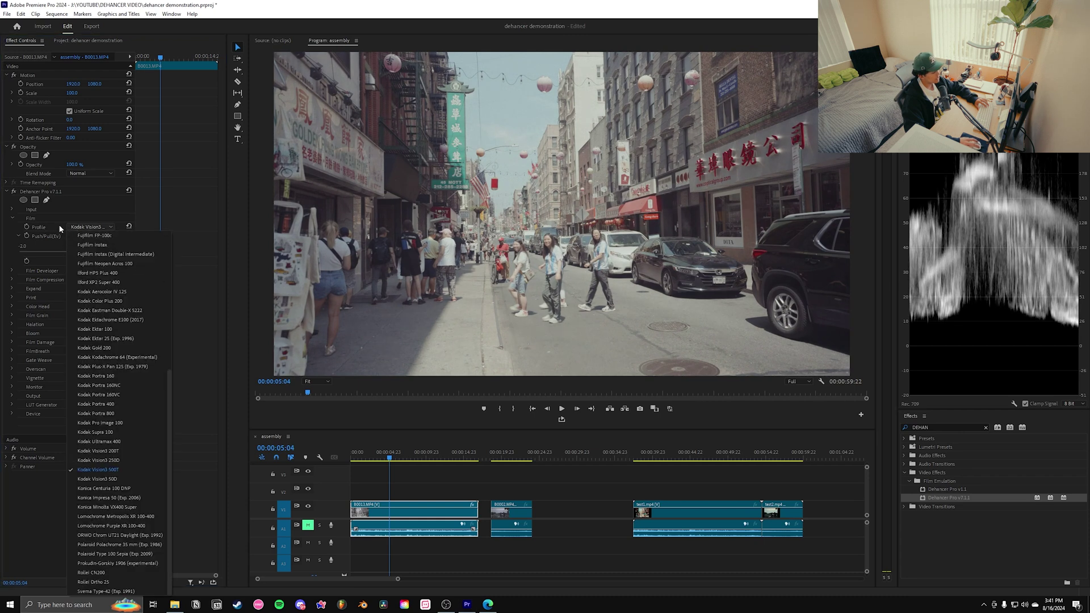
left_click(91, 235)
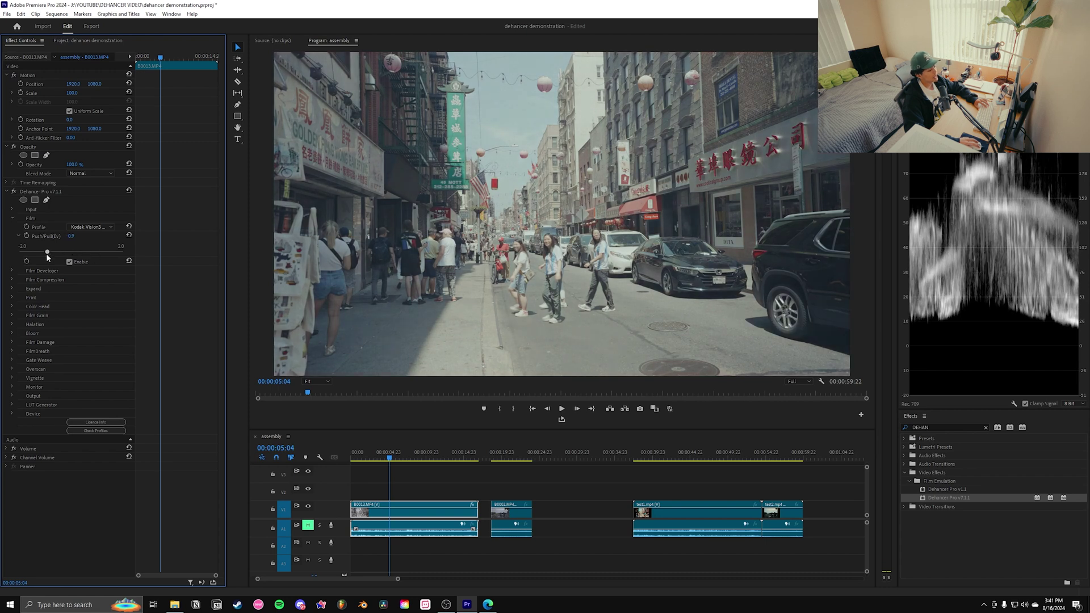
left_click(12, 218)
- In Dehancer's Expand settings, raise the black point to 6.7 and lower the white point to about 91
left_click(11, 228)
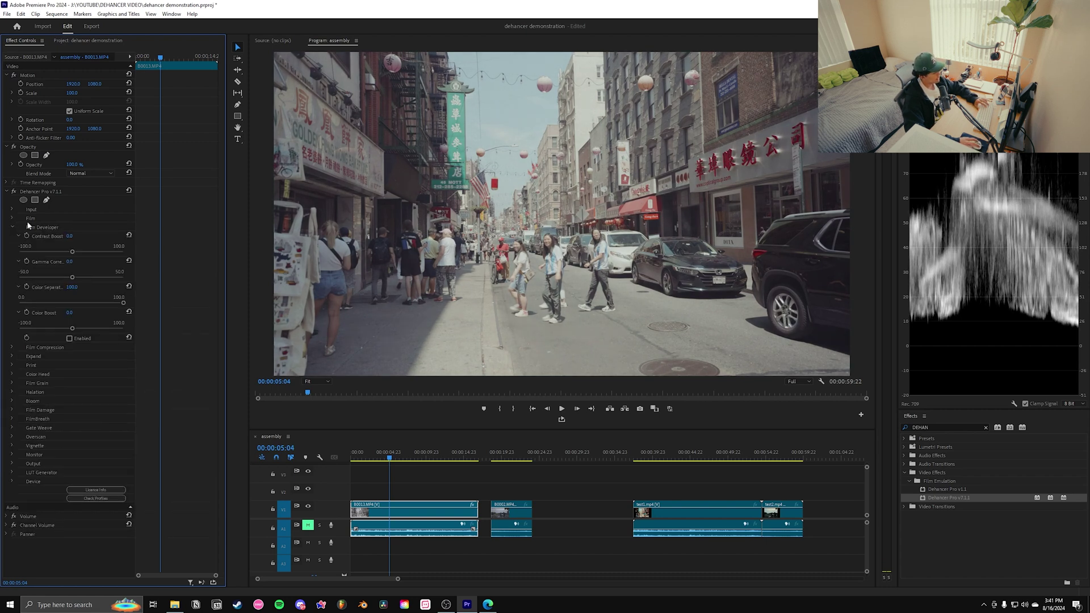
left_click(13, 228)
left_click(12, 245)
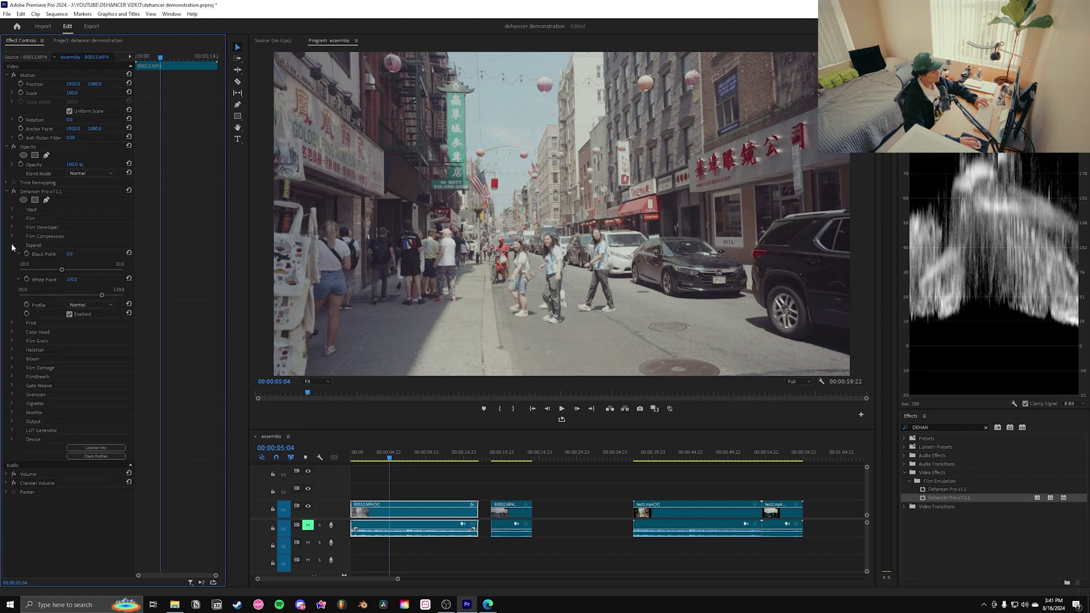
left_click(18, 255)
left_click(18, 255)
left_click(19, 255)
left_click(18, 255)
left_click(11, 218)
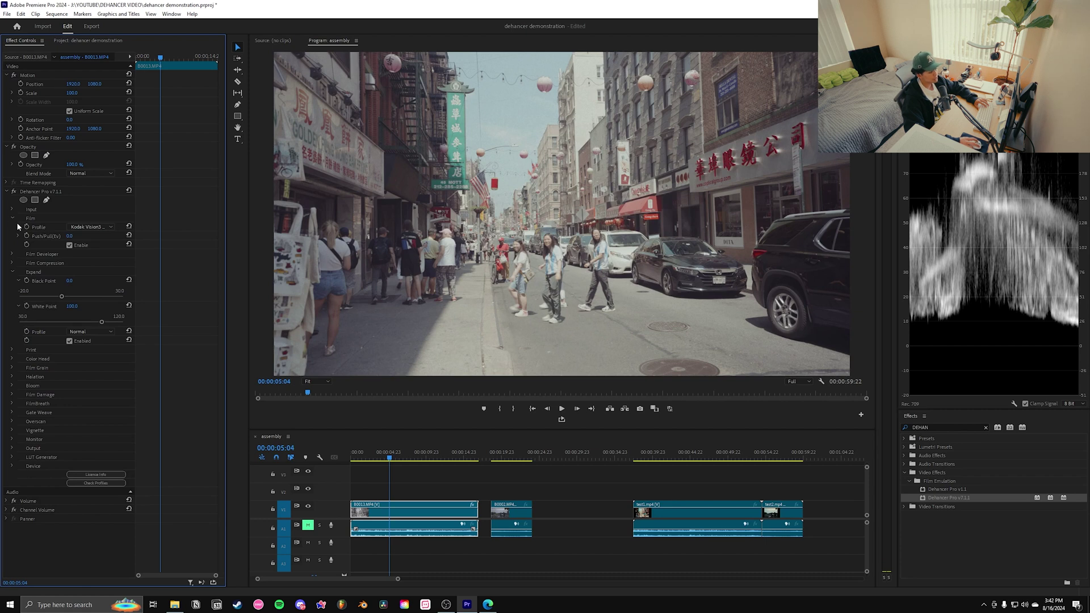
left_click(12, 218)
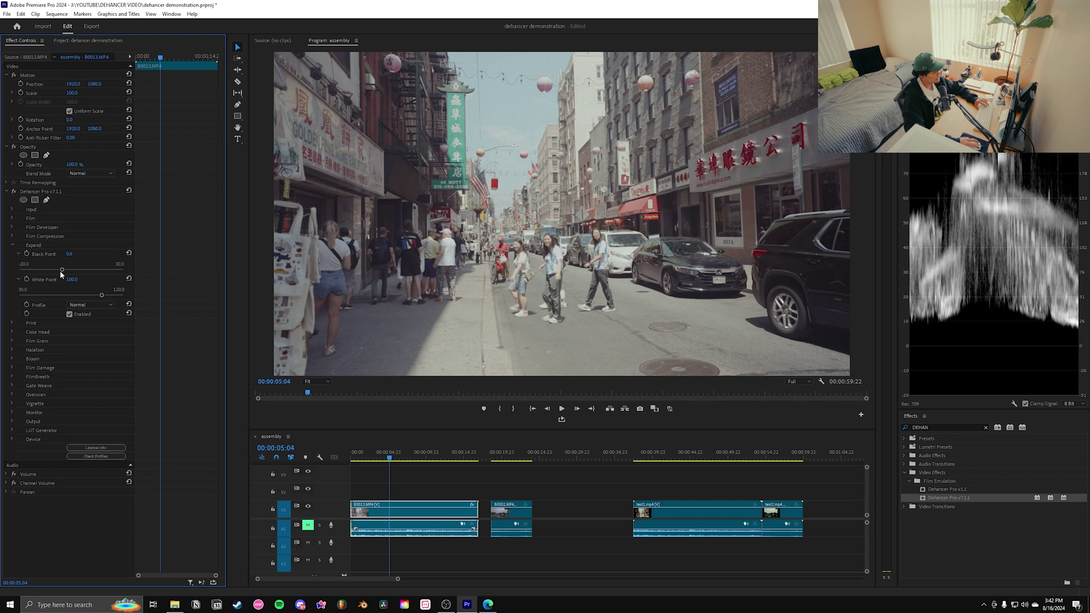
mouse_move(62, 271)
left_mouse_down()
mouse_move(98, 296)
mouse_move(74, 274)
left_mouse_up()
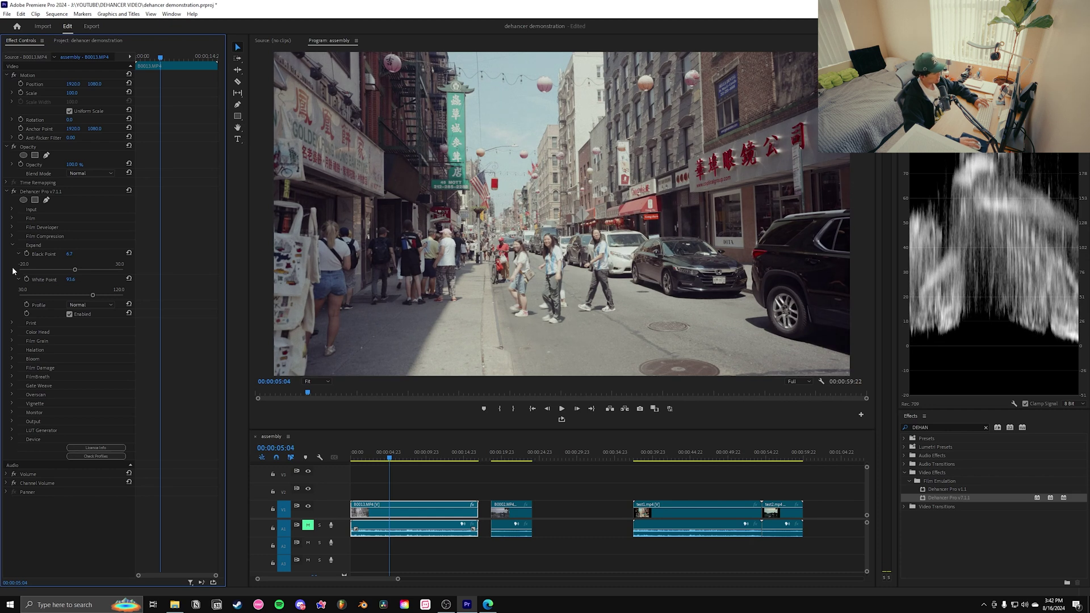
- Enable Dehancer's Film Developer and raise its Contrast Boost slightly
left_click(12, 227)
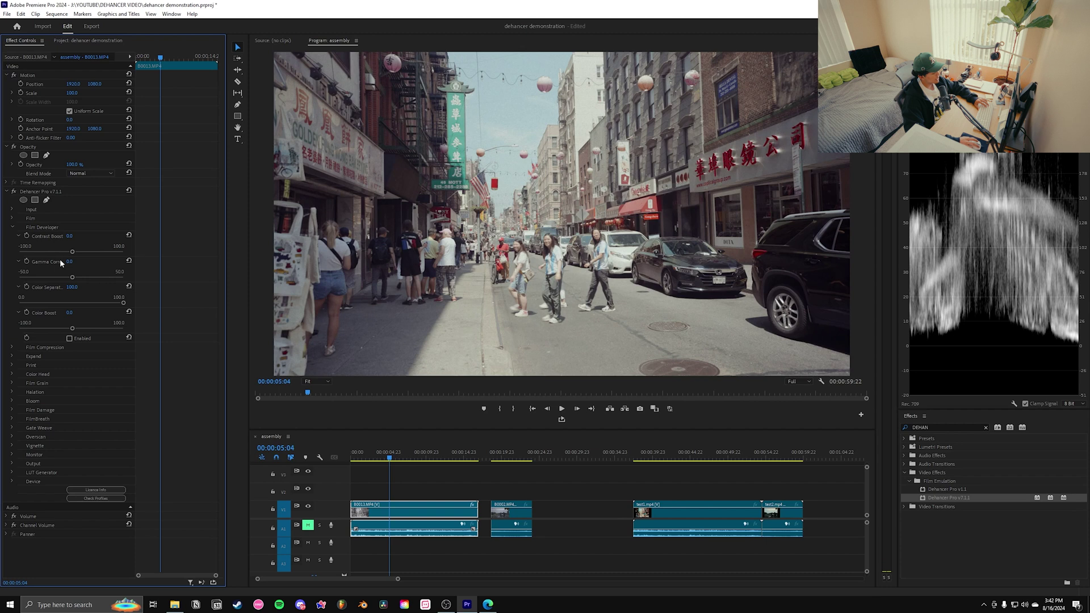
left_click(68, 339)
left_click_drag(72, 254, 73, 286)
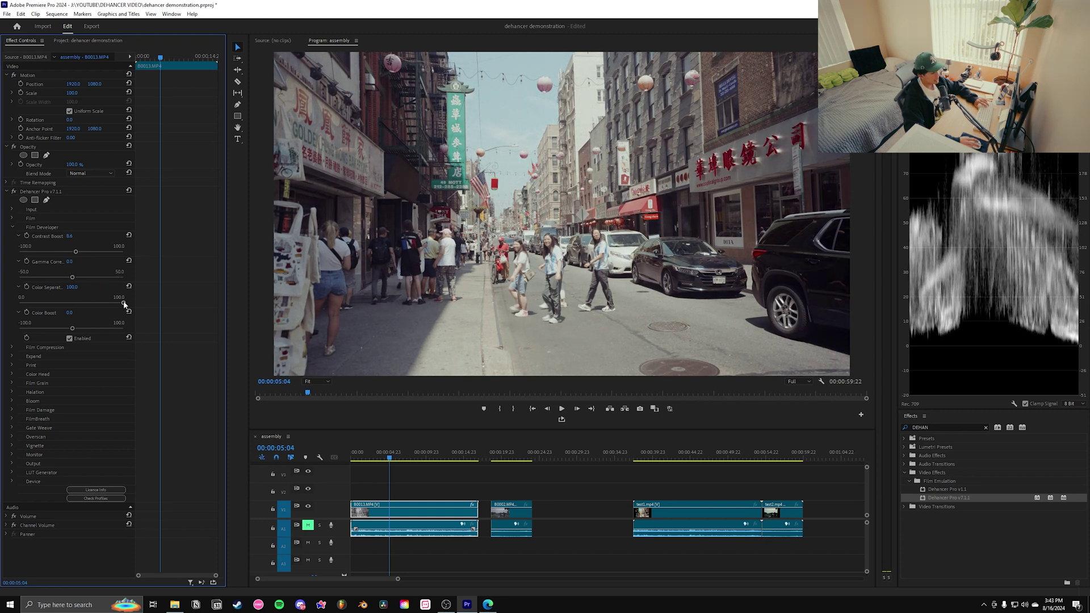
- Raise the Film Developer's Color Boost to about 60.8
left_click_drag(73, 330, 100, 333)
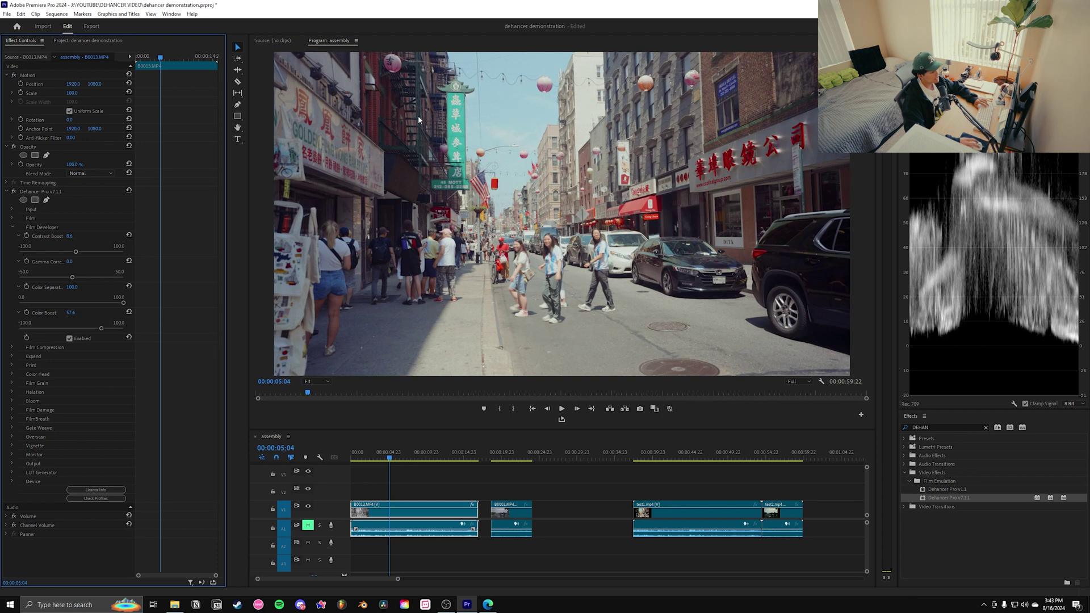
left_click_drag(101, 328, 102, 329)
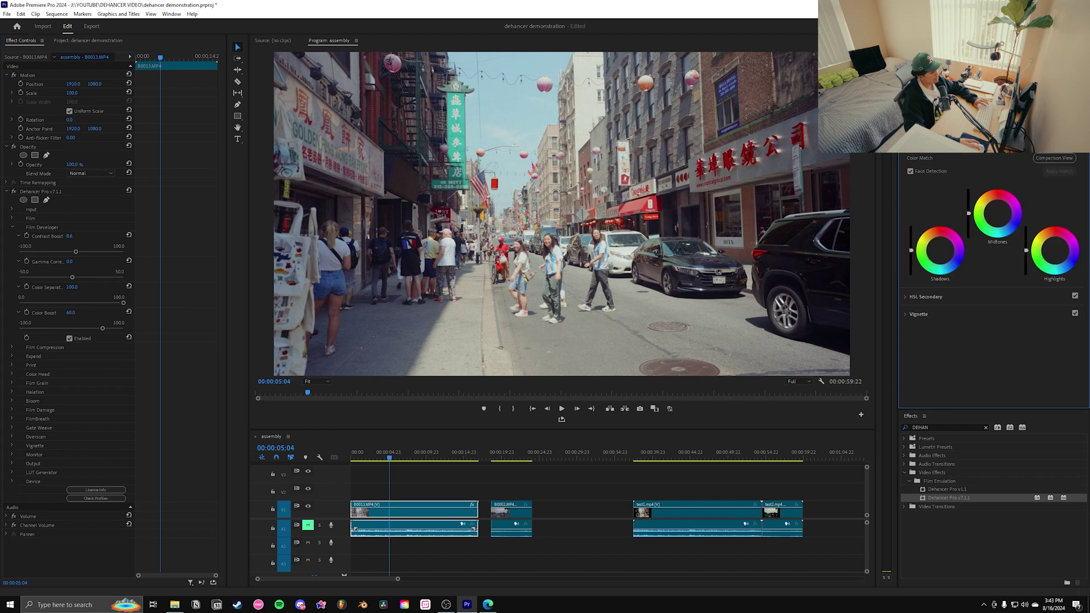
left_click_drag(103, 330, 104, 333)
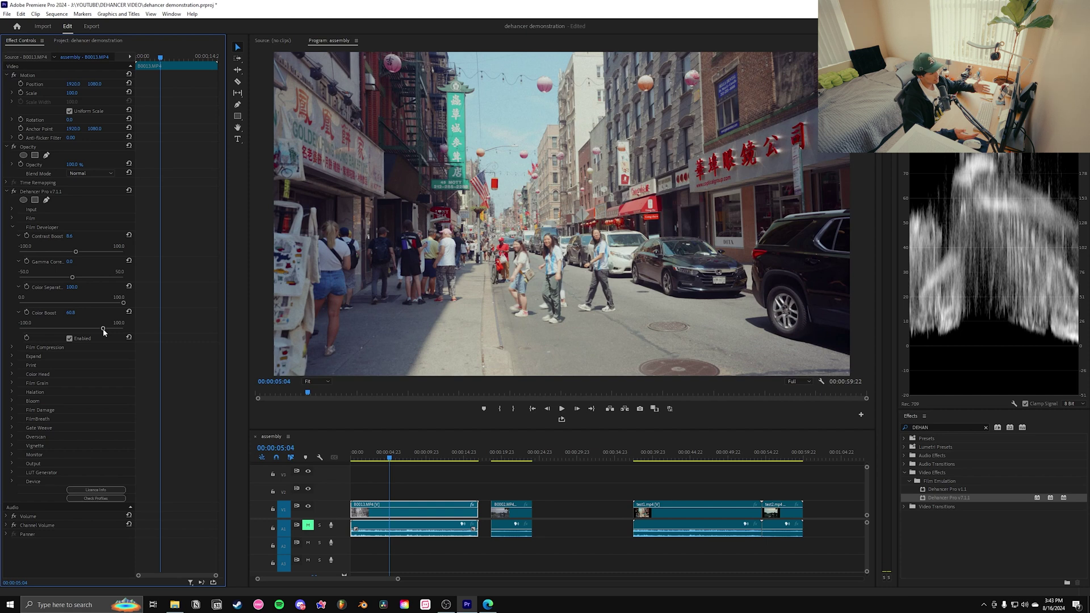
- Lower the Film Developer's Color Boost to about 55 and compare the image with the Film Developer off and on
left_click_drag(104, 329, 100, 329)
left_click(70, 339)
left_click(70, 339)
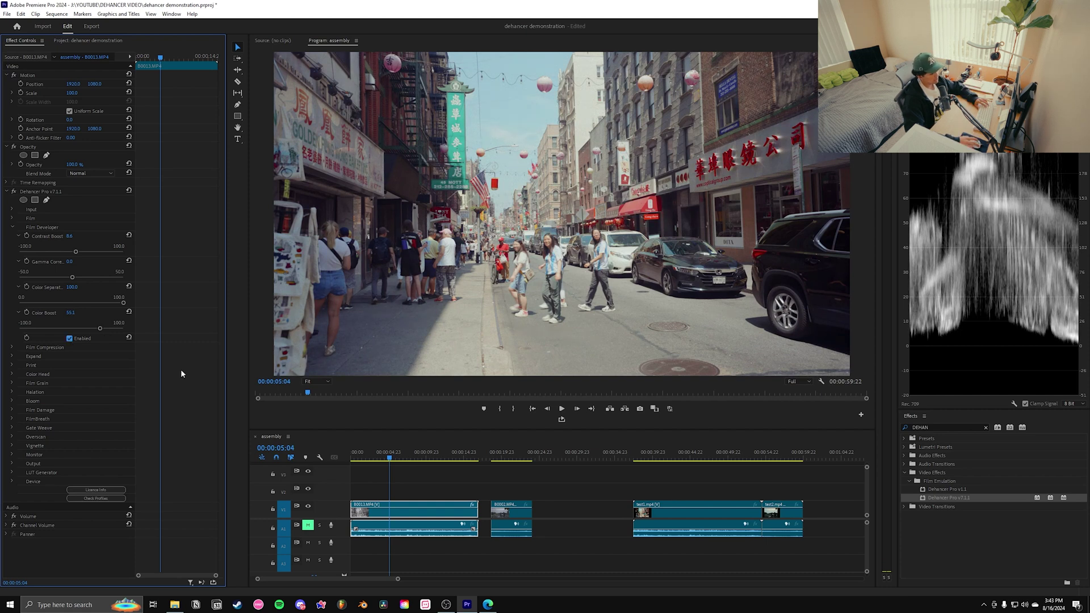
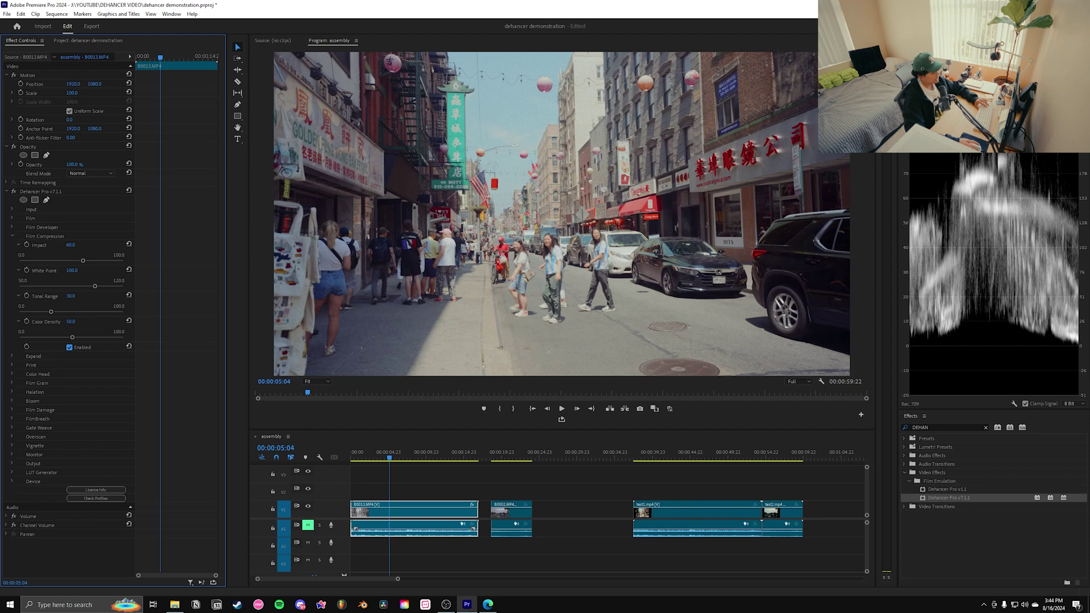
- Compare the image with Film Compression off and on, and try its White Point at 120 before resetting it
left_click(70, 348)
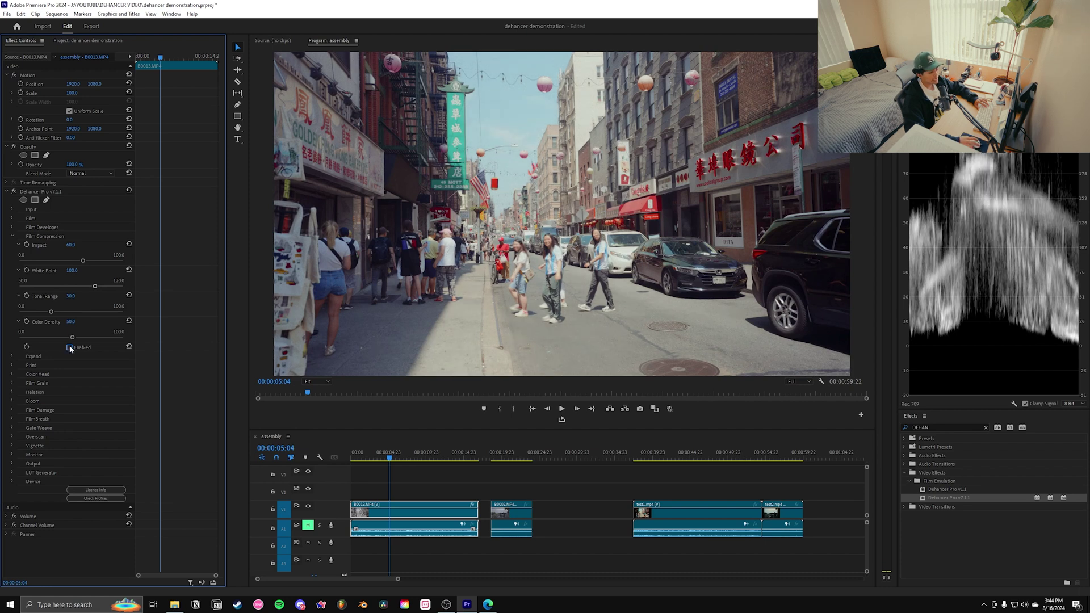
left_click(70, 347)
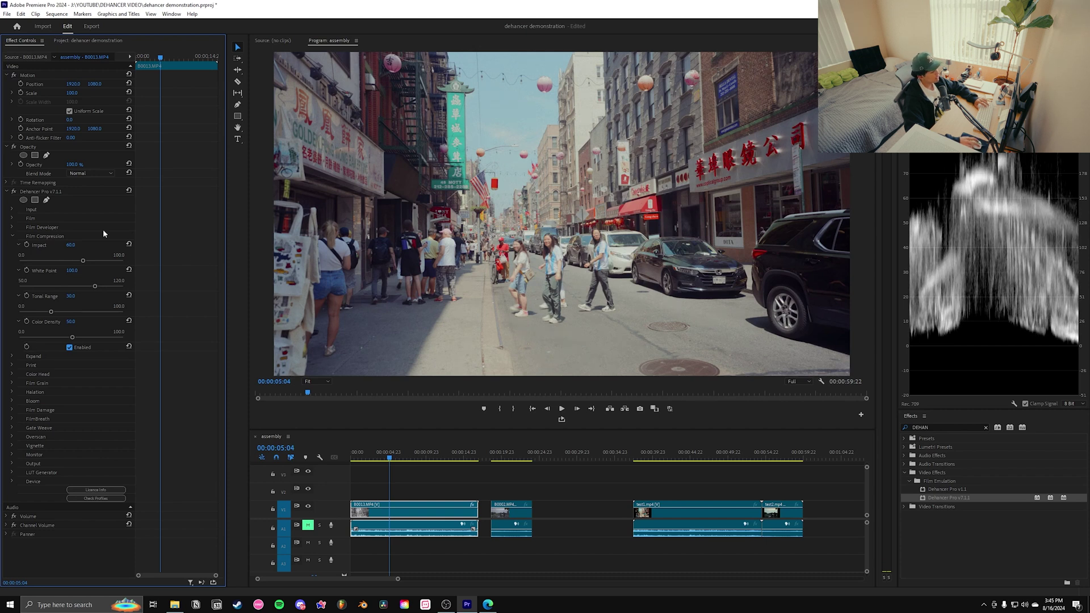
left_click_drag(83, 261, 133, 287)
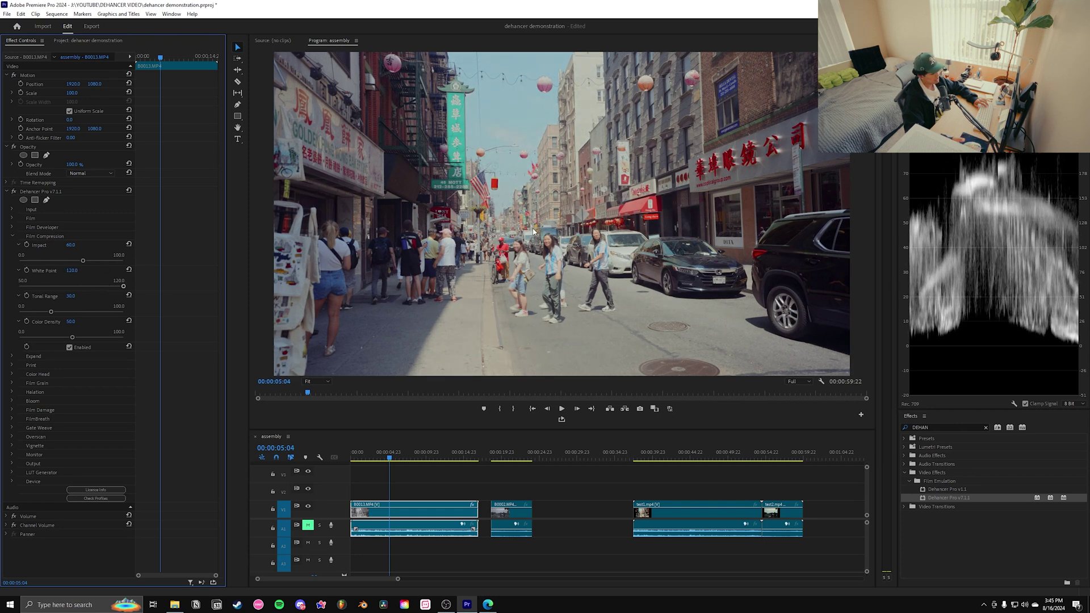
left_click(129, 270)
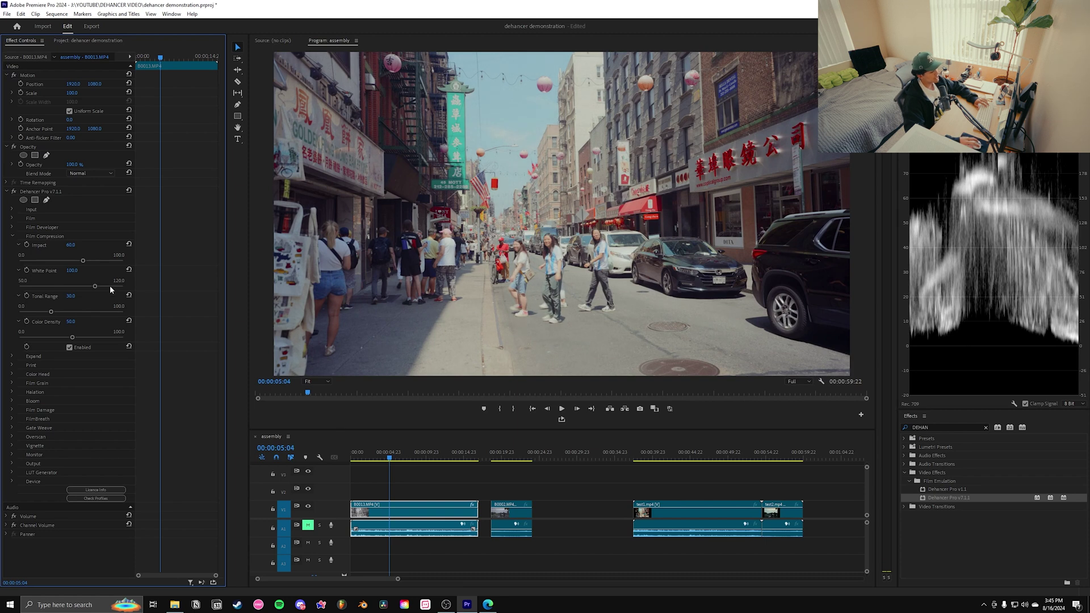
- Try high Tonal Range values for Film Compression, then set the Tonal Range to about 23.3
left_click_drag(51, 315, 102, 312)
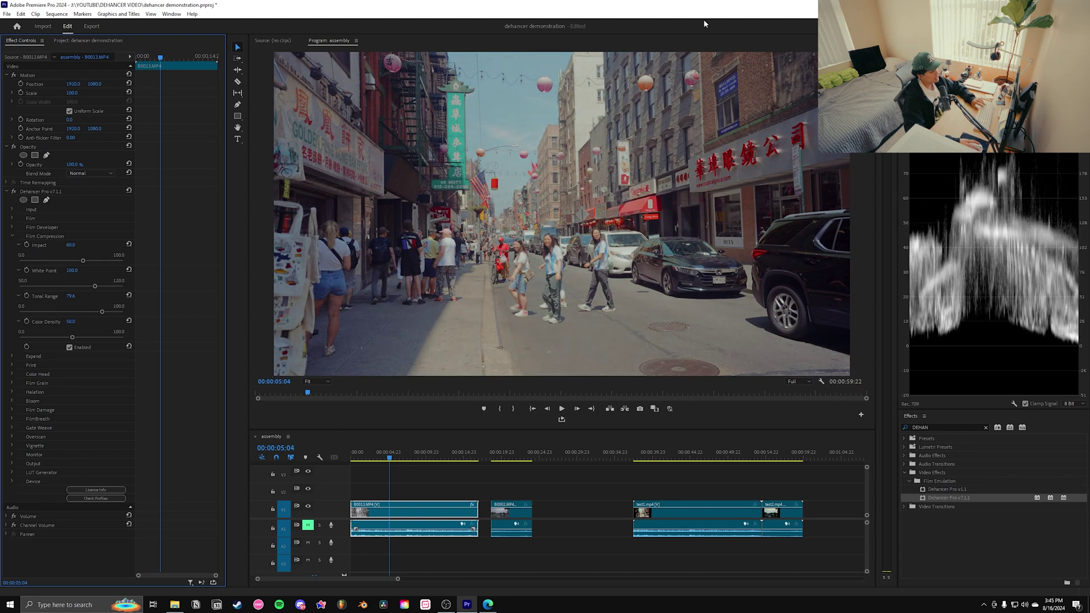
key("ctrl+z")
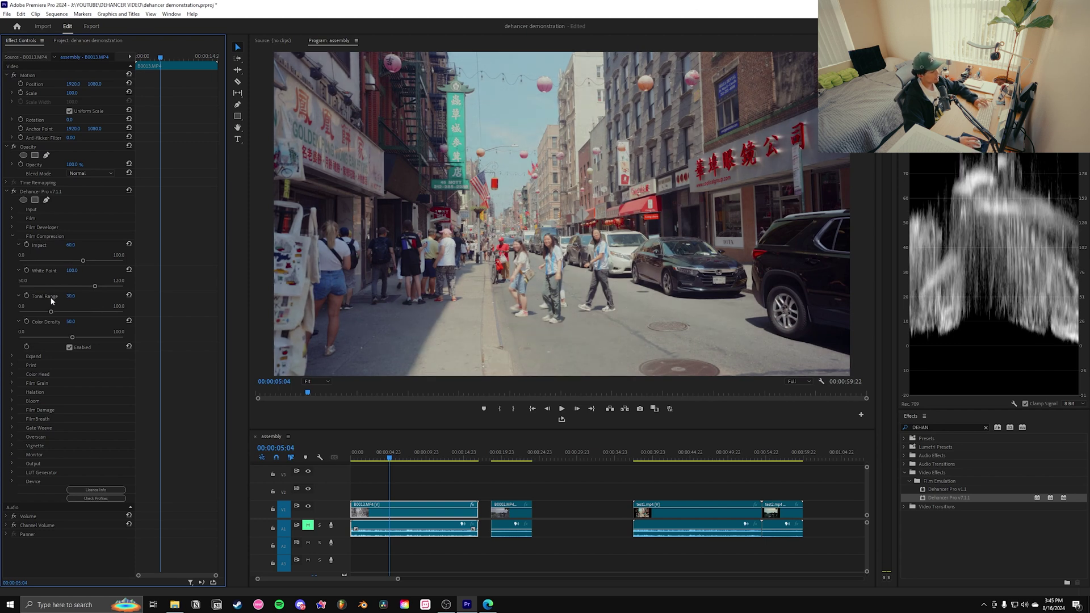
left_click_drag(51, 312, 113, 315)
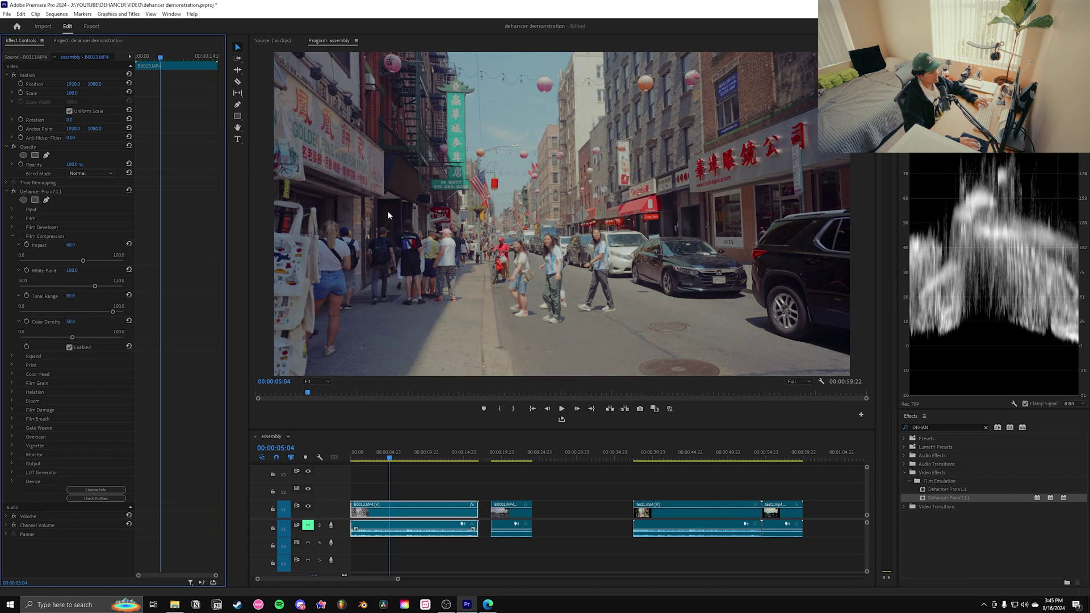
left_click_drag(112, 314, 44, 312)
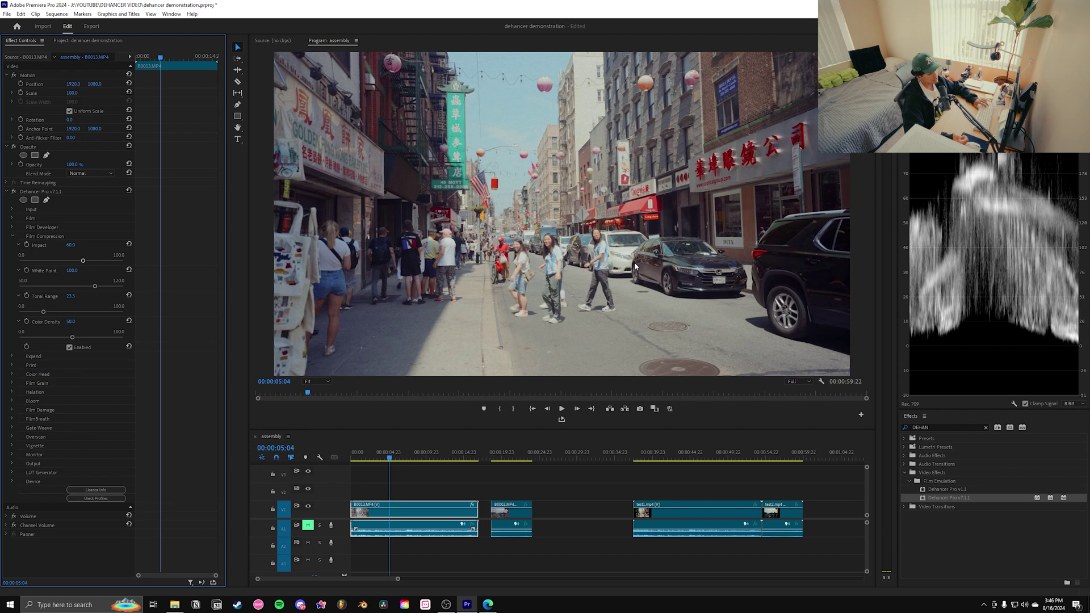
- Collapse the Film Compression settings, check the Expand settings and open Dehancer's Print settings
left_click(12, 235)
left_click(13, 245)
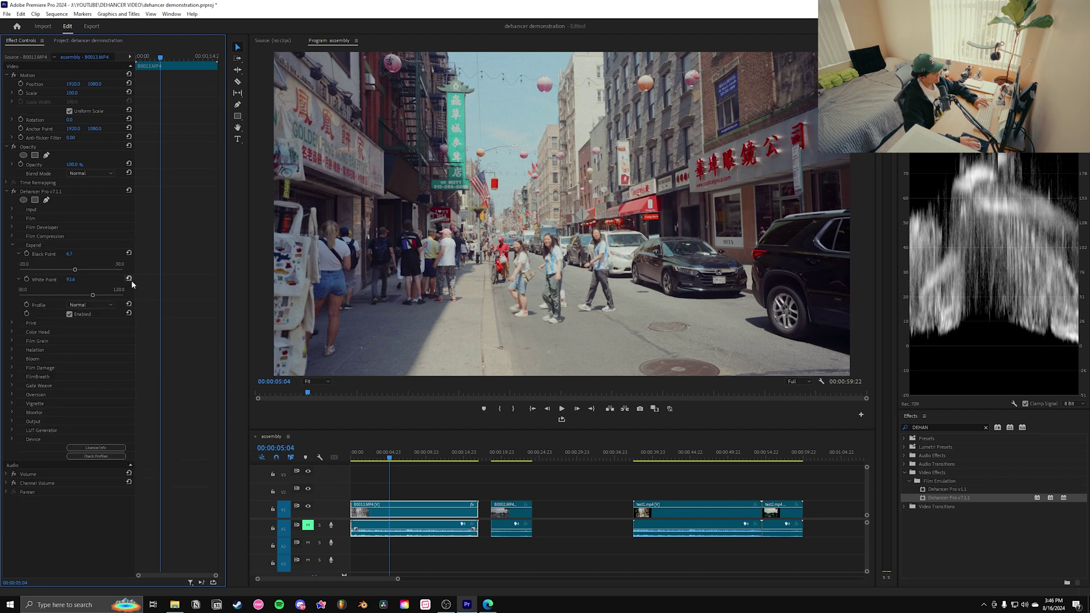
left_click(13, 244)
left_click(13, 255)
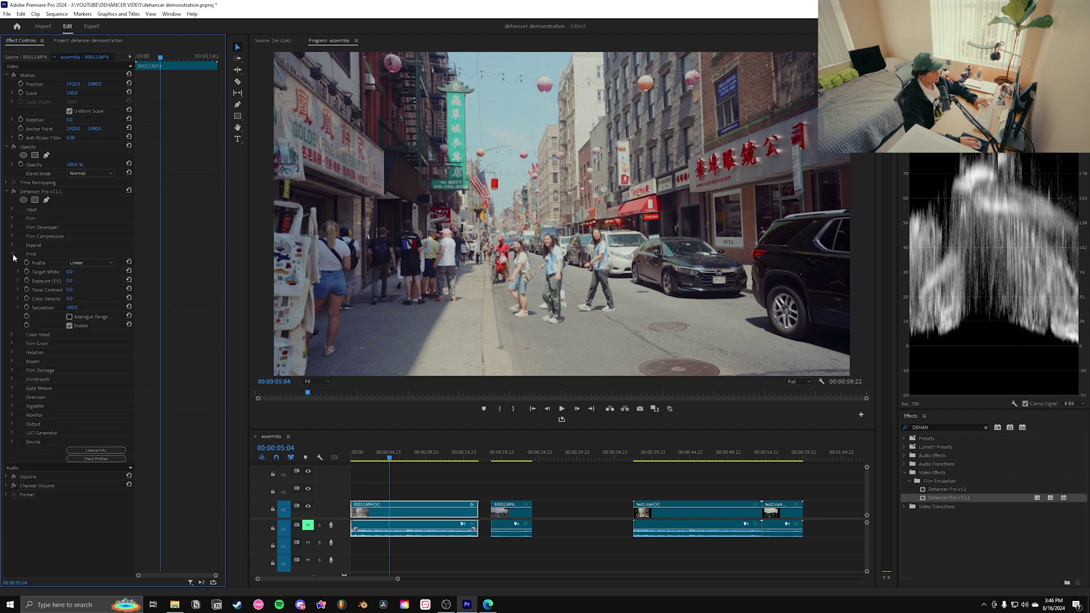
- Try the Fujifilm 3513 and Kodak 2383 print profiles on the clip and return to Linear
left_click(89, 263)
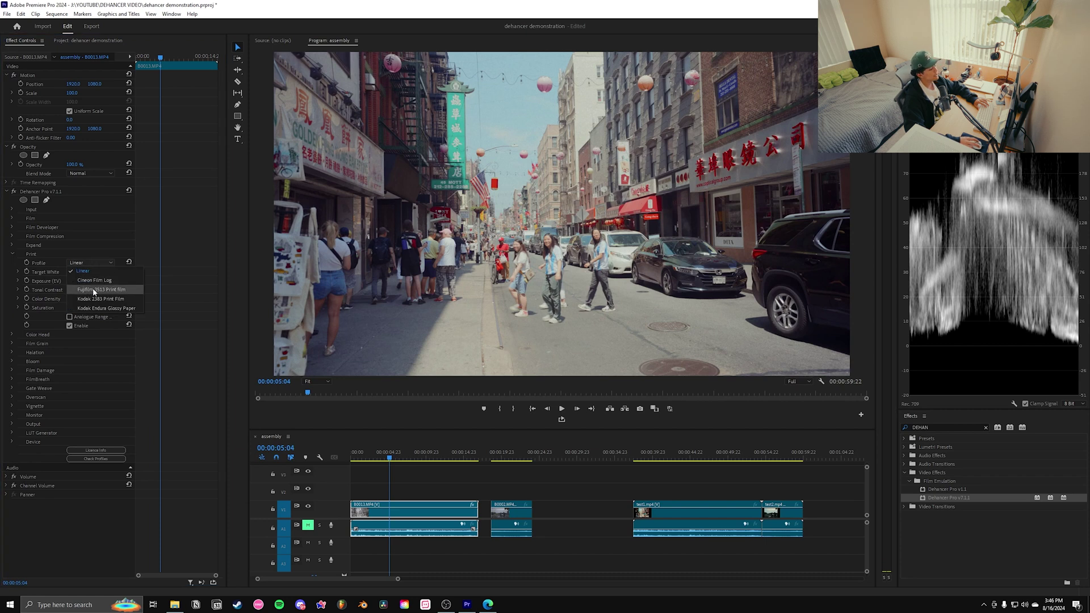
left_click(94, 289)
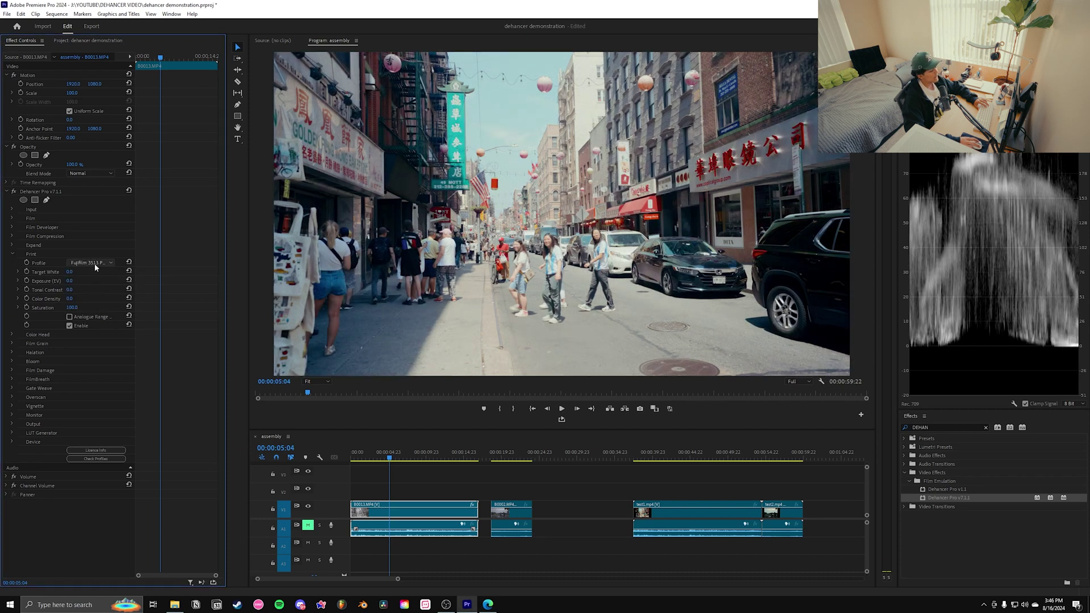
left_click(94, 263)
left_click(51, 265)
left_click(94, 263)
left_click(87, 292)
left_click(91, 263)
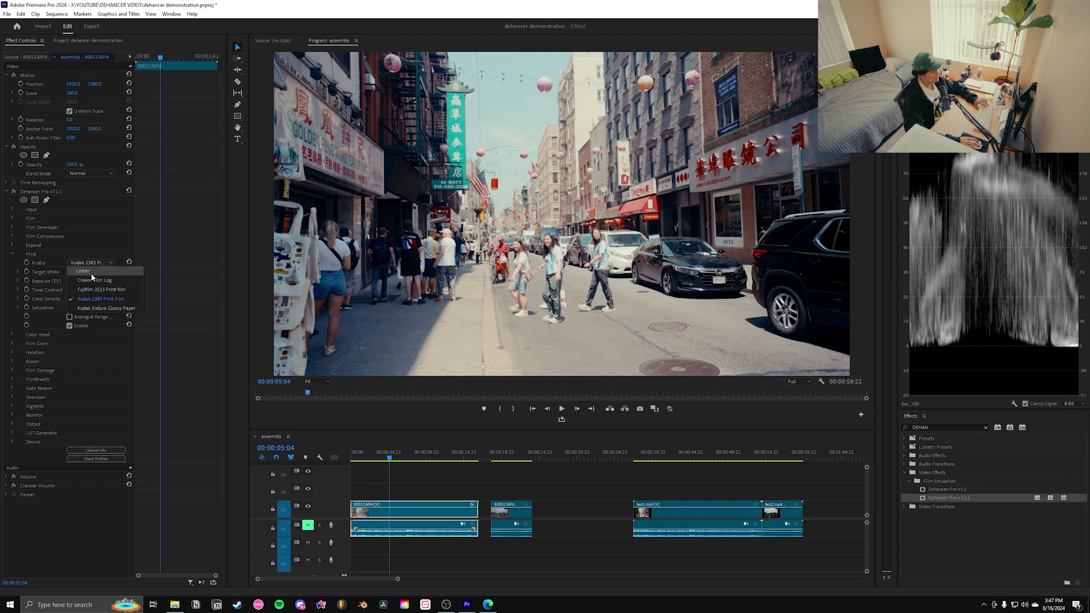
left_click(91, 272)
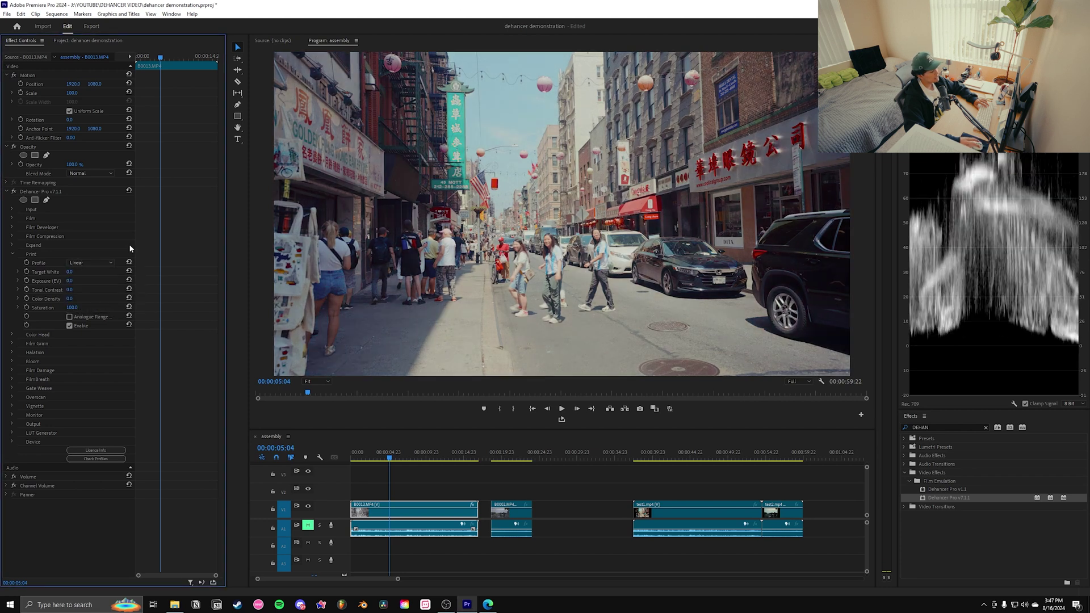
- Compare the Cineon Film Log print profile with the print stocks and set the profile to Kodak 2383 Print Film
left_click(85, 262)
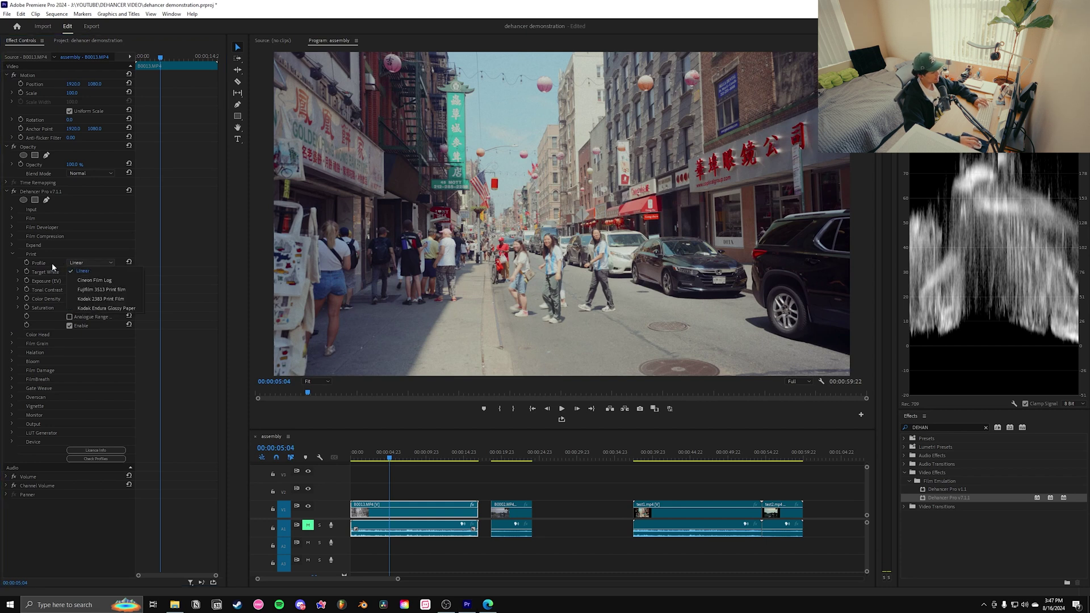
left_click(125, 299)
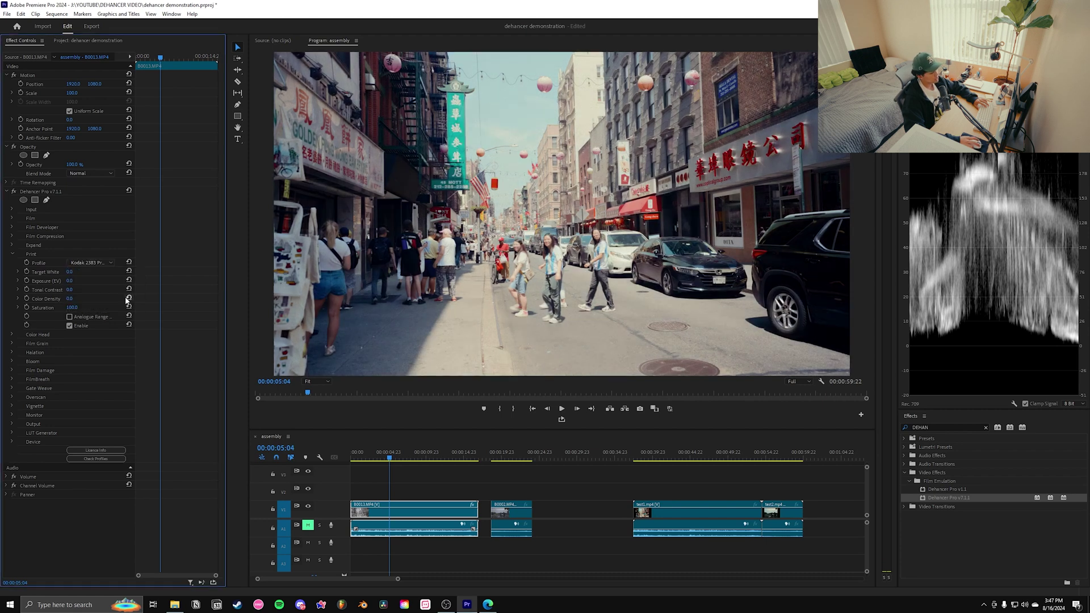
left_click(102, 261)
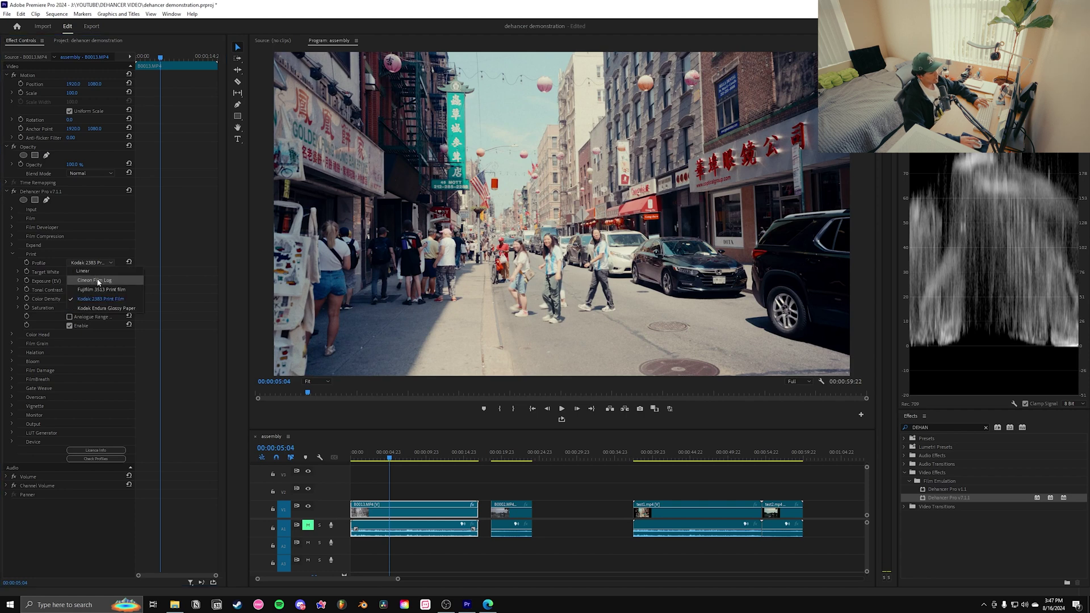
left_click(98, 282)
left_click(91, 263)
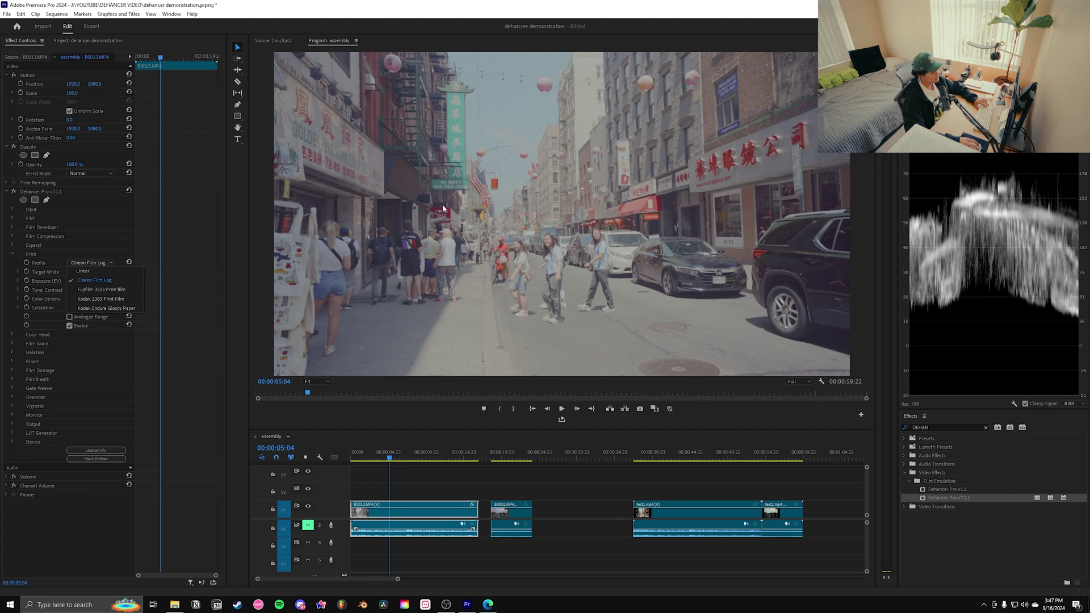
left_click(97, 289)
left_click(91, 299)
left_click(106, 263)
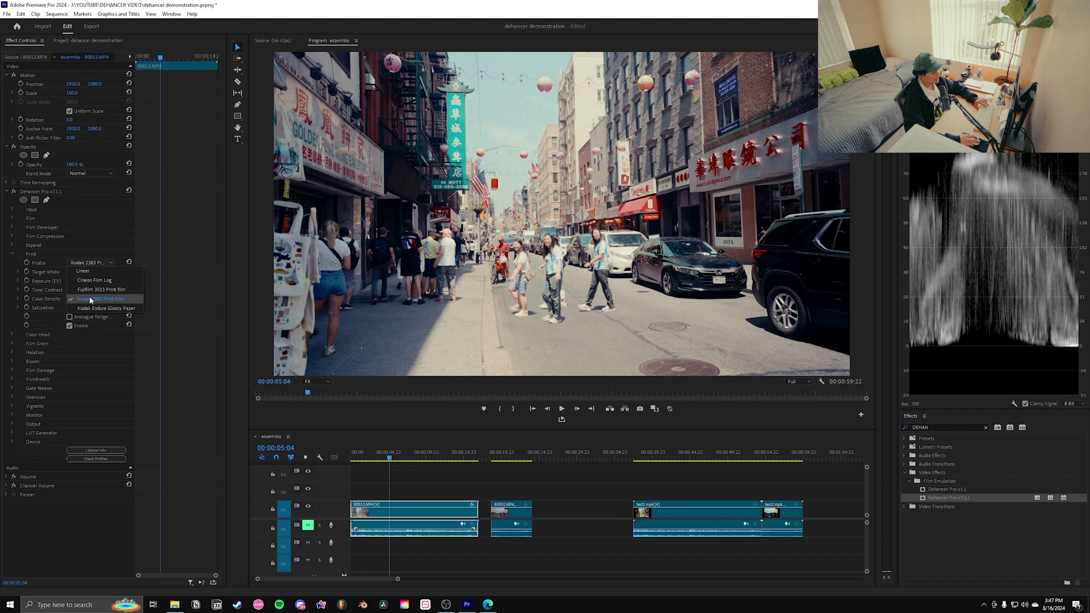
left_click(91, 300)
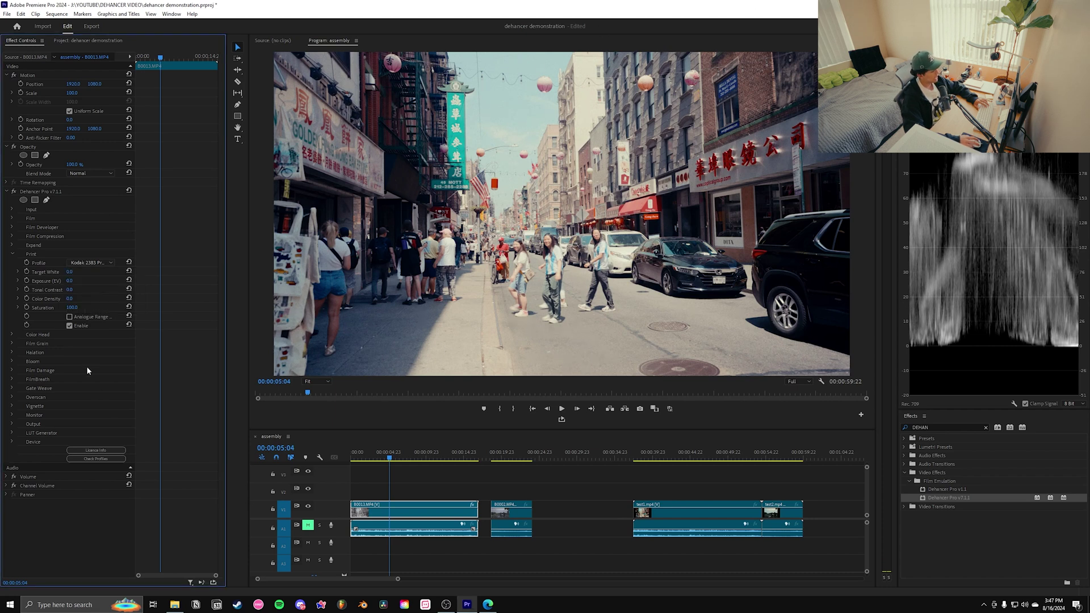
- Reveal the Print sliders from Target White to Saturation and check the Film Compression settings for comparison
left_click(18, 271)
left_click(18, 297)
left_click(17, 323)
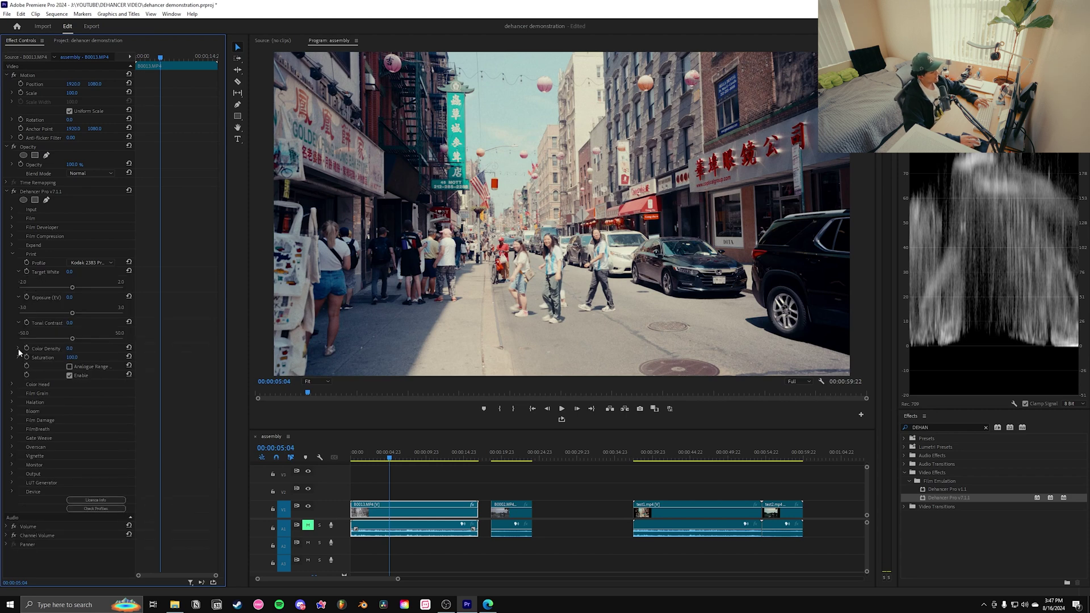
left_click(18, 348)
left_click(19, 372)
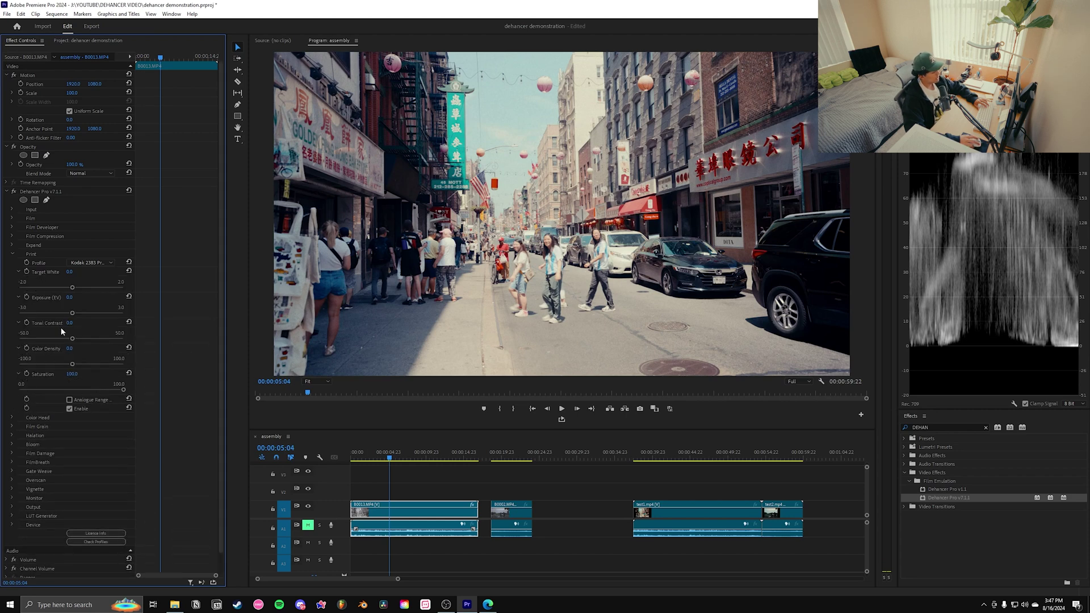
left_click(11, 236)
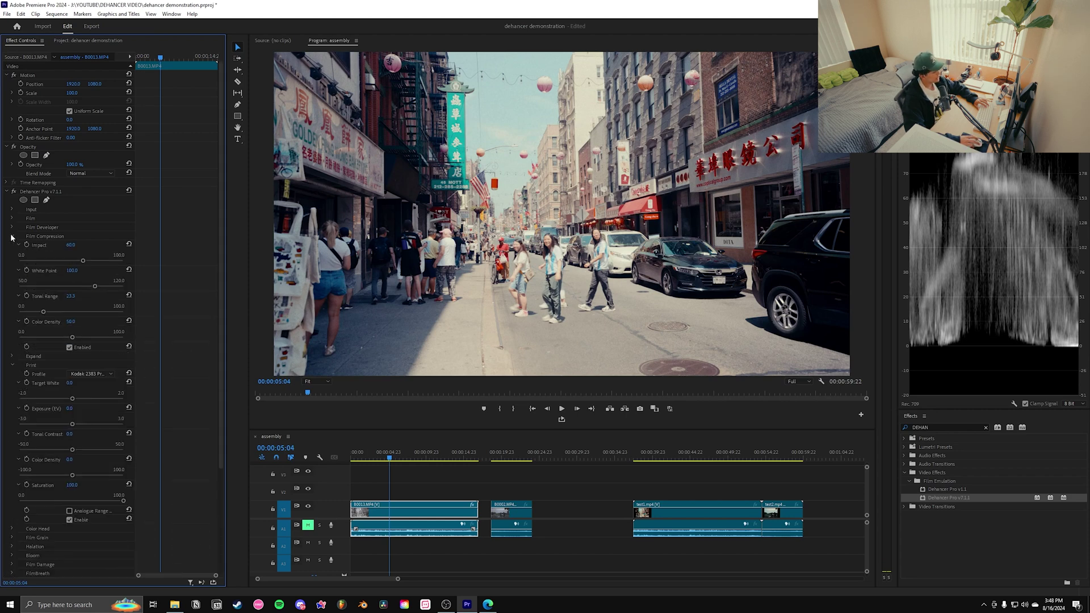
left_click(11, 236)
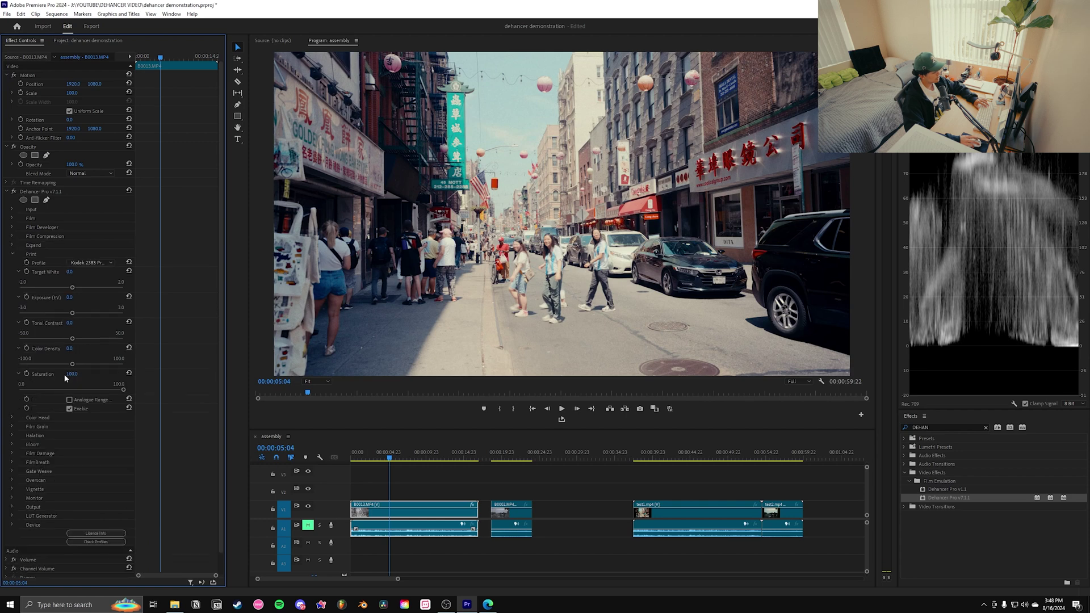
- Try adjusting the Print Exposure and Target White, undoing the first change
left_click_drag(72, 313, 72, 287)
key("ctrl+z")
left_click_drag(73, 290, 61, 296)
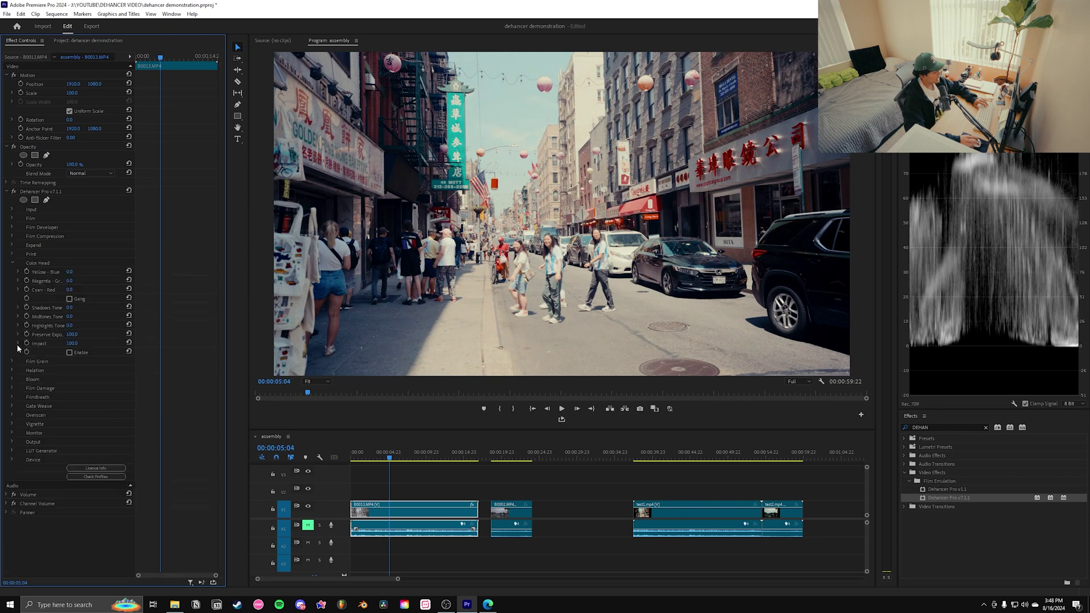
- Open and enable Dehancer's Color Head, and view the Lumetri color wheels for comparison
left_click(12, 417)
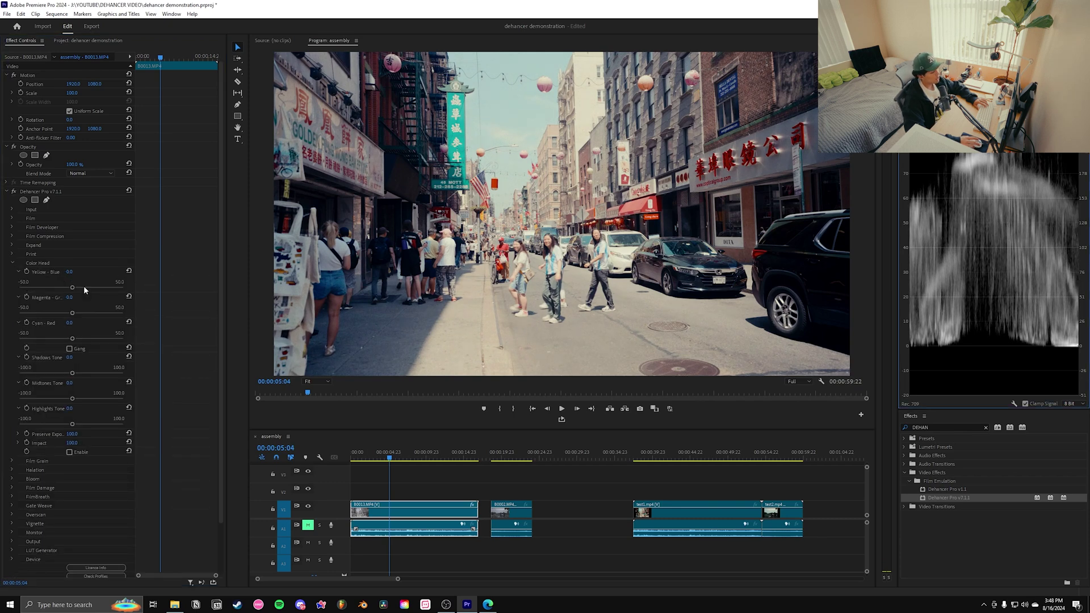
left_click(932, 146)
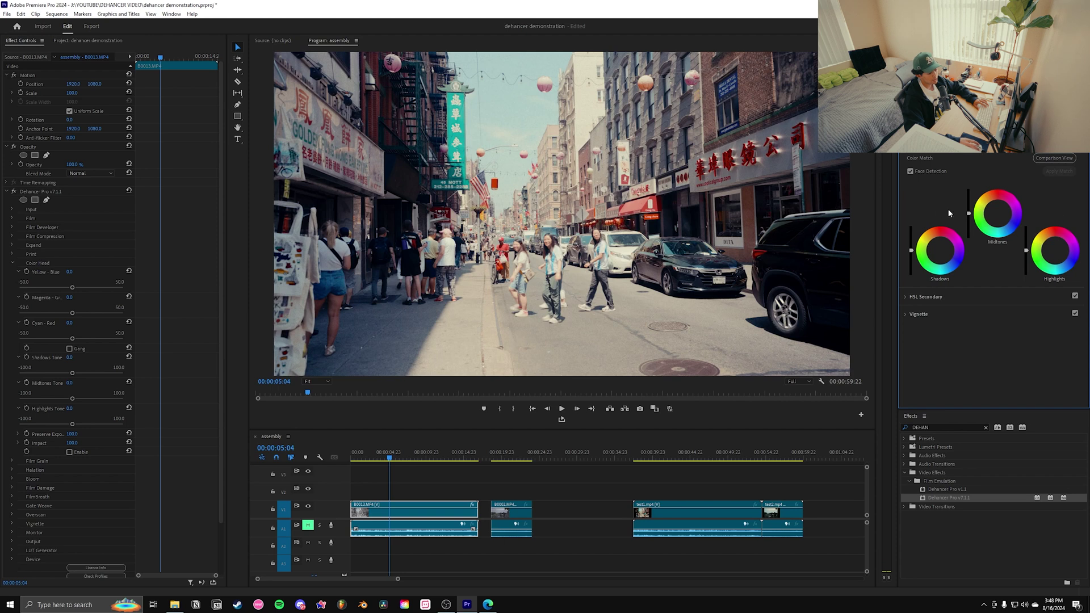
left_click(72, 288)
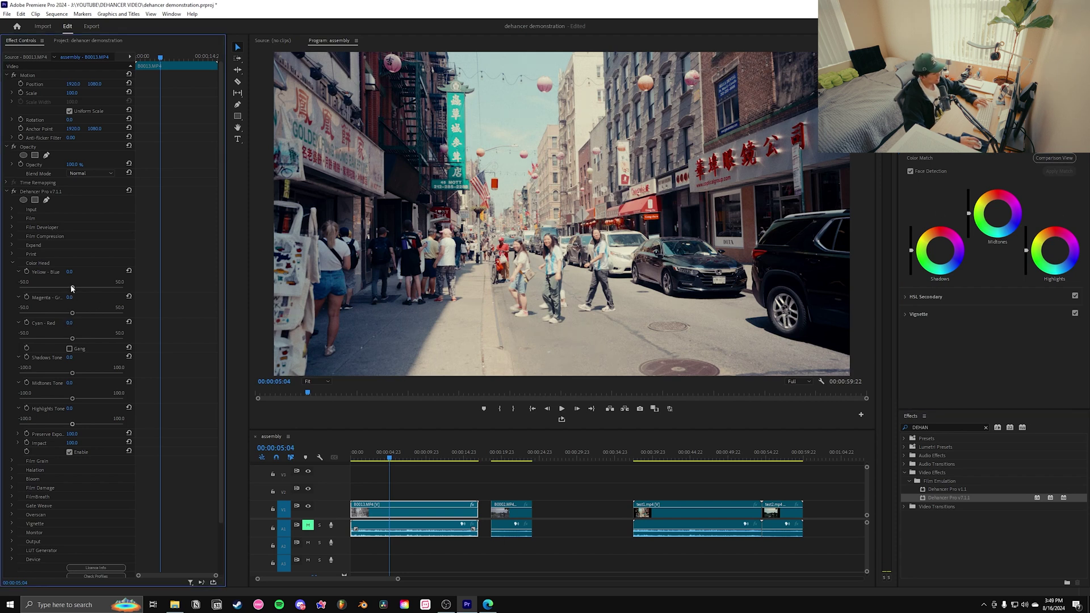
- Try the Color Head's Gang option, then set Yellow-Blue to about -7, Magenta-Green to 1.0 and Cyan-Red to about 3.5
left_click_drag(72, 290, 74, 341)
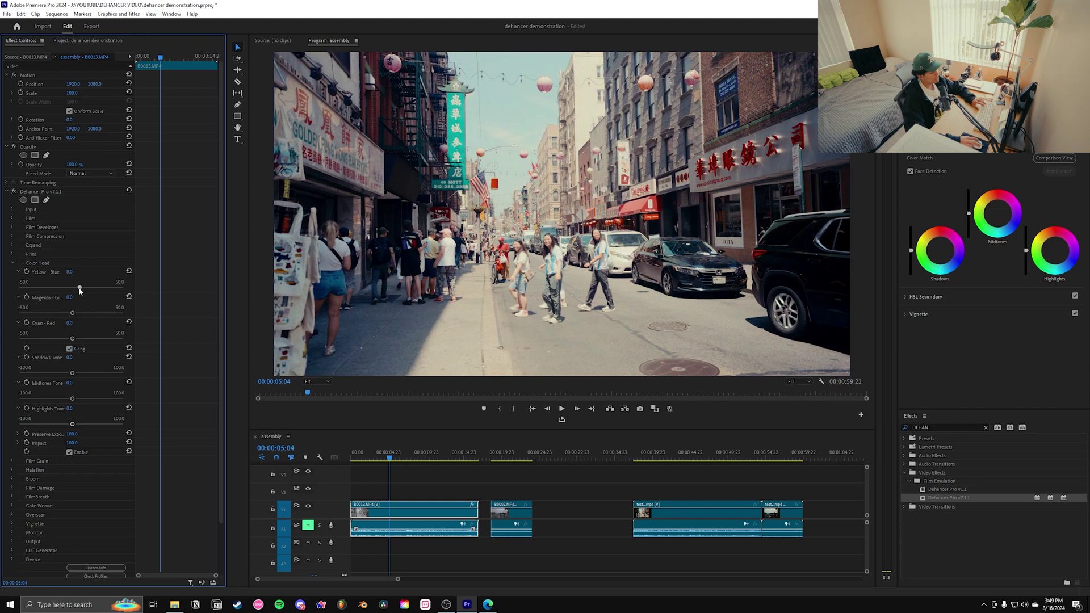
left_click_drag(73, 289, 80, 289)
left_click_drag(80, 288, 66, 287)
scroll(37, 327, "down", 2)
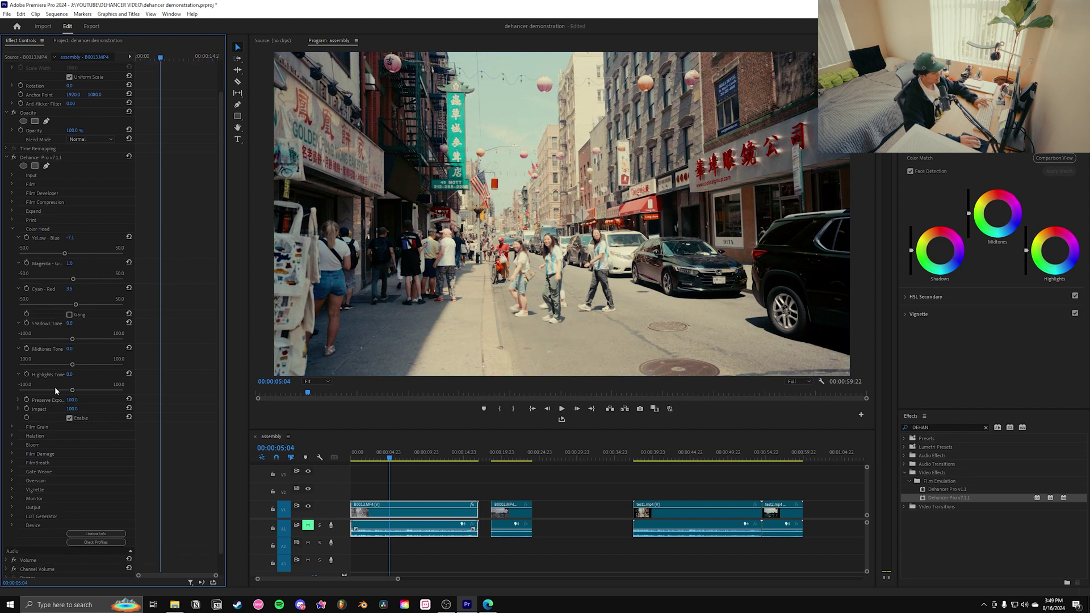
- Set the Color Head's Shadows Tone to about -22.4, Midtones to 15.1 and Highlights to about -9, and compare the effect
left_click_drag(72, 340, 67, 393)
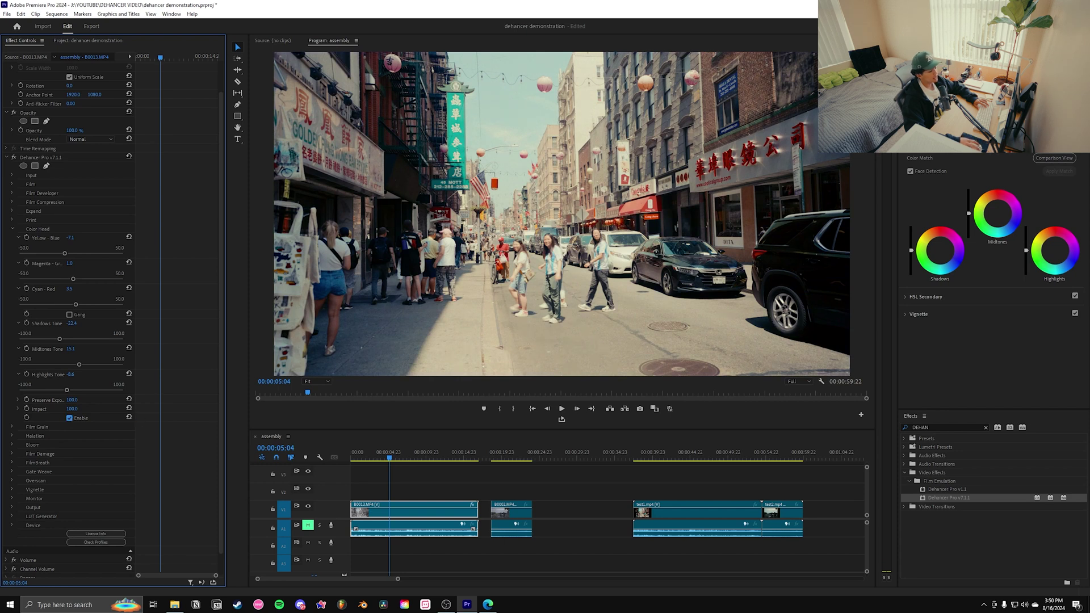
left_click(69, 418)
scroll(57, 423, "up", 2)
- Reveal the Color Head's Preserve Exposure slider, collapse the Color Head and open the Film Grain settings
left_click(18, 434)
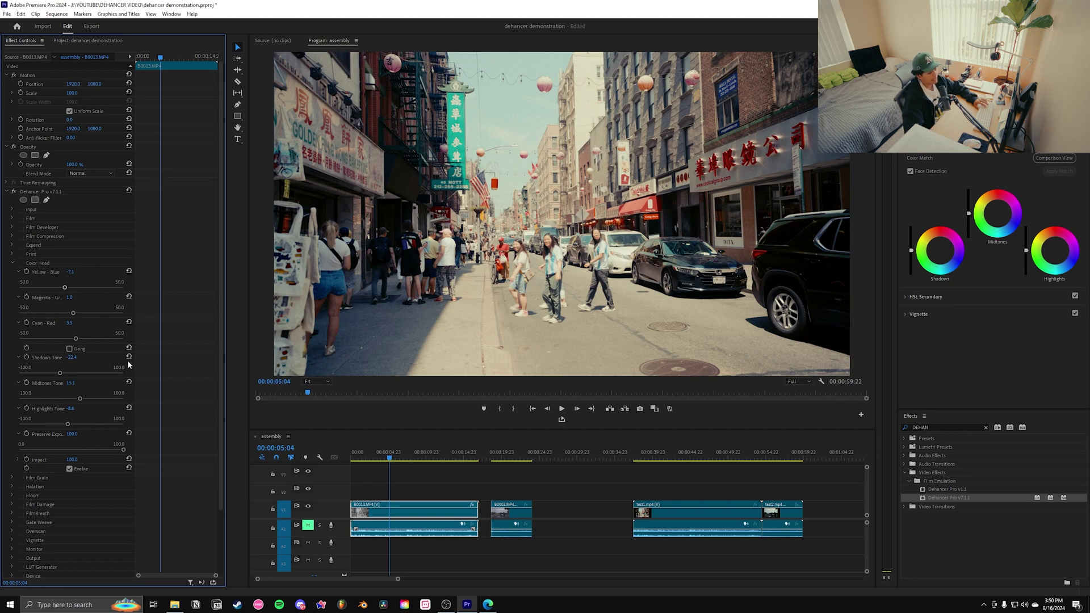
left_click(14, 263)
left_click(18, 272)
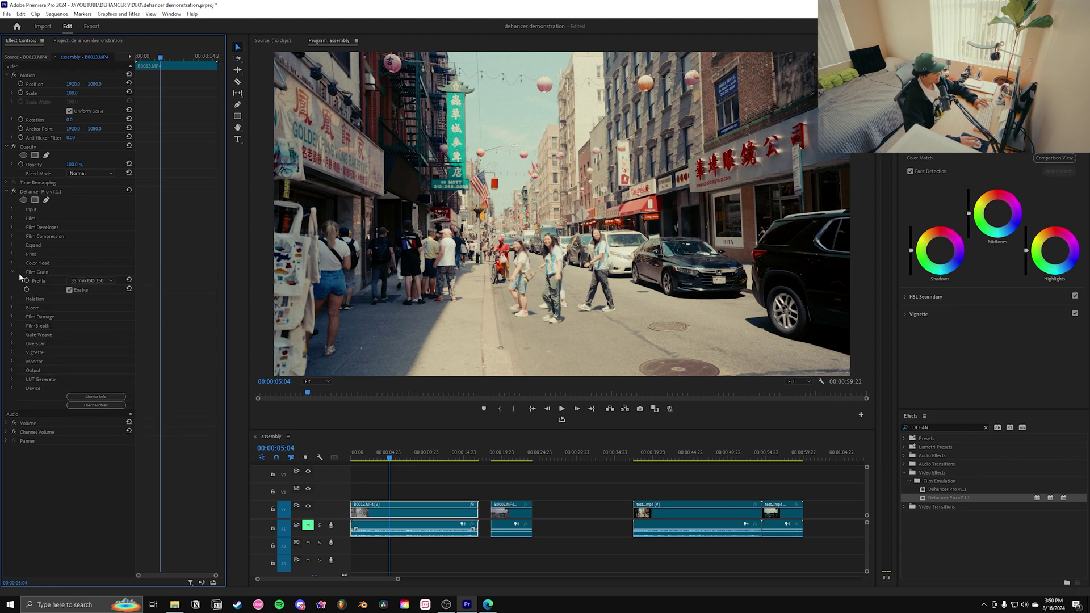
- Look through the Film Grain profiles and expand the Halation, Bloom, Film Damage and FilmBreath settings to view them
left_click(91, 280)
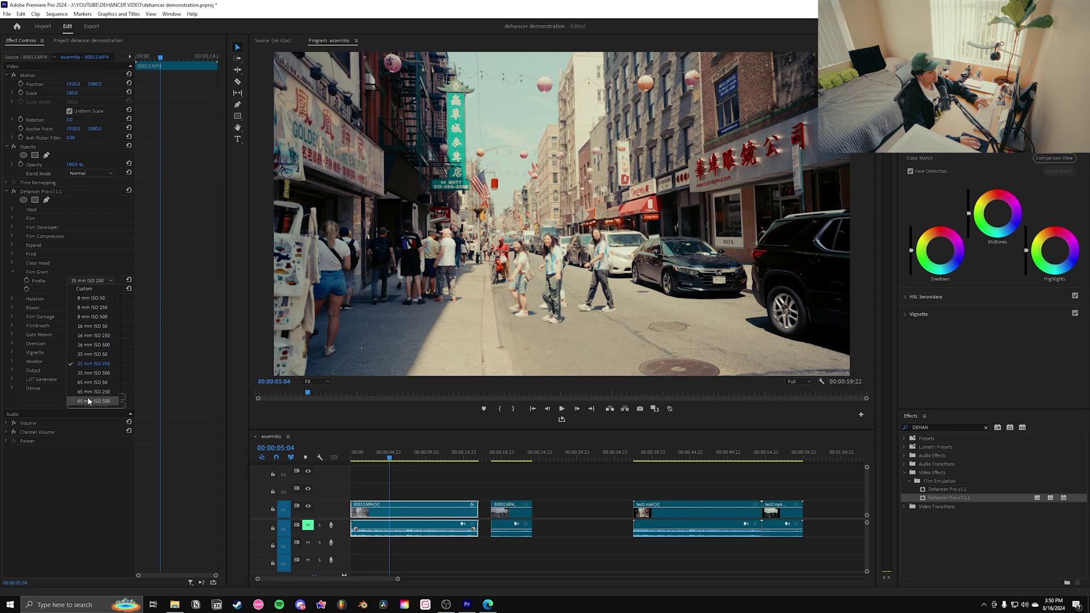
left_click(13, 302)
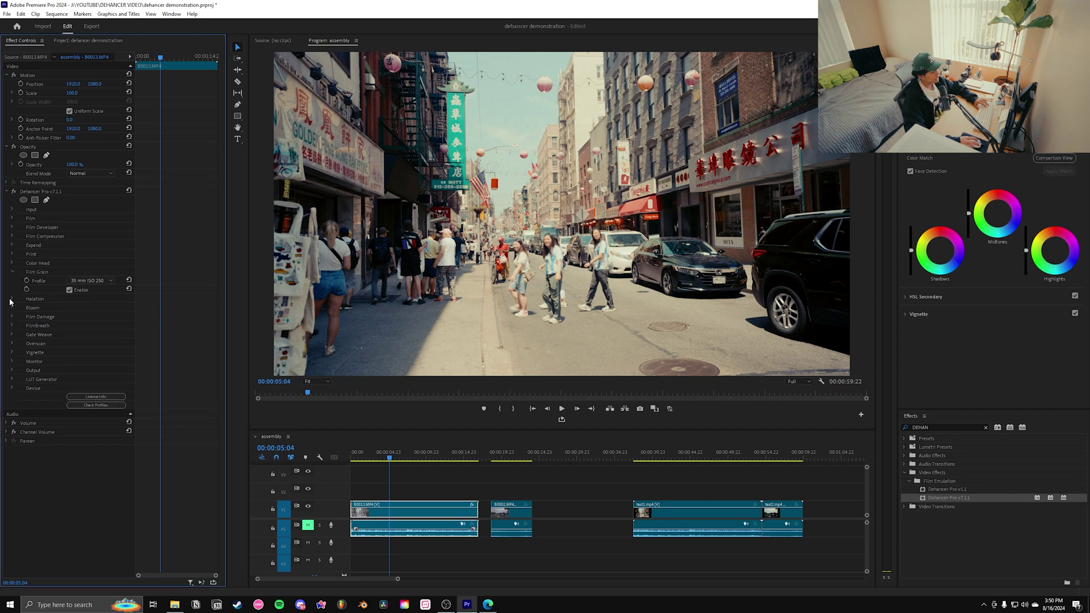
left_click(13, 301)
left_click(12, 335)
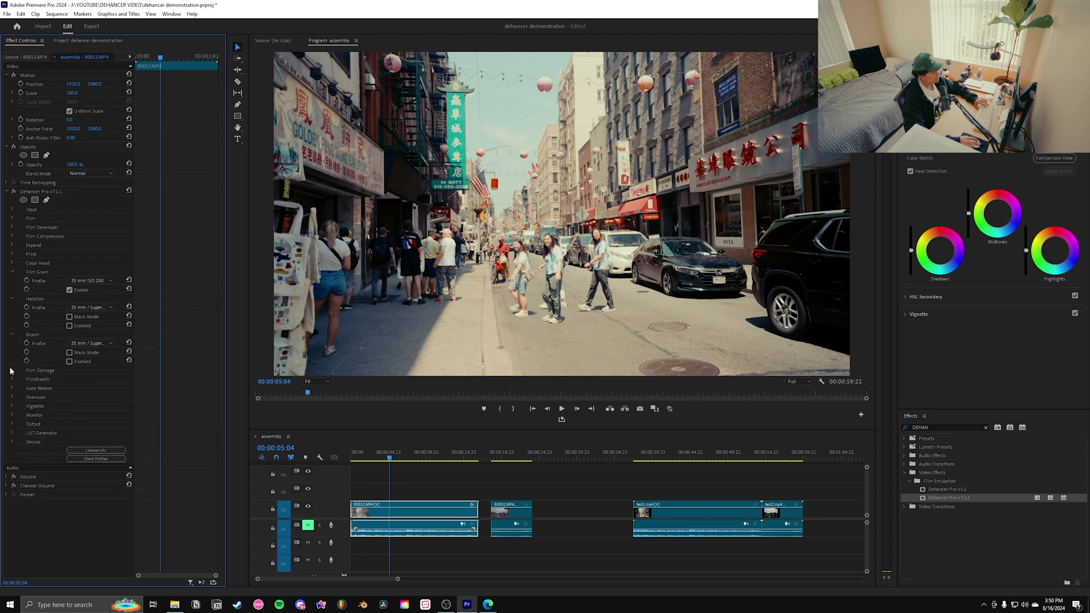
left_click(11, 371)
left_click(13, 397)
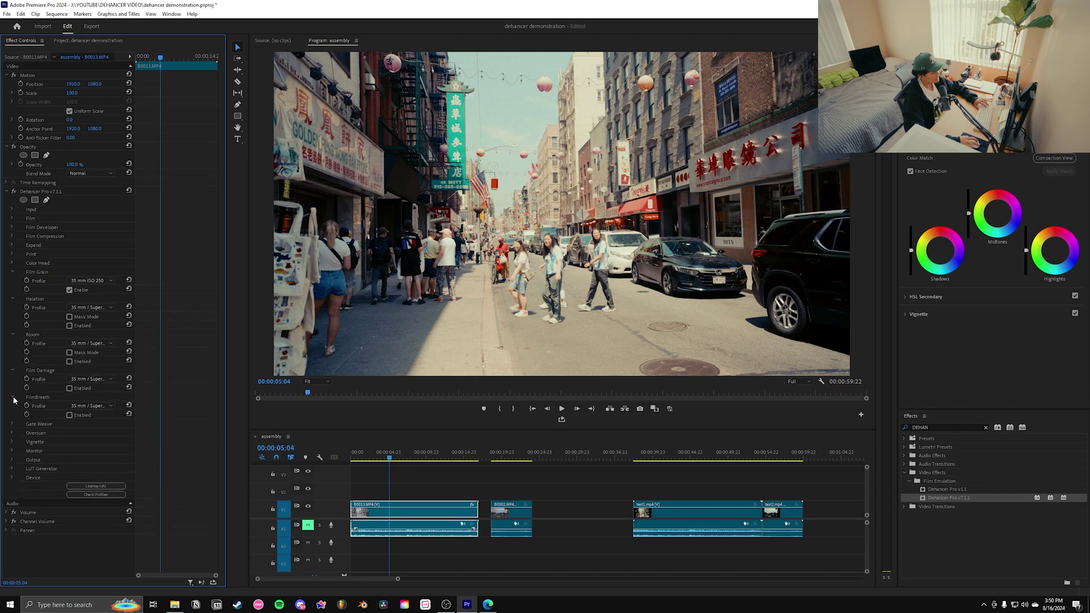
- Try the Custom Film Grain profile to view its parameters, then restore the 35 mm ISO 250 profile
left_click(93, 281)
left_click(92, 288)
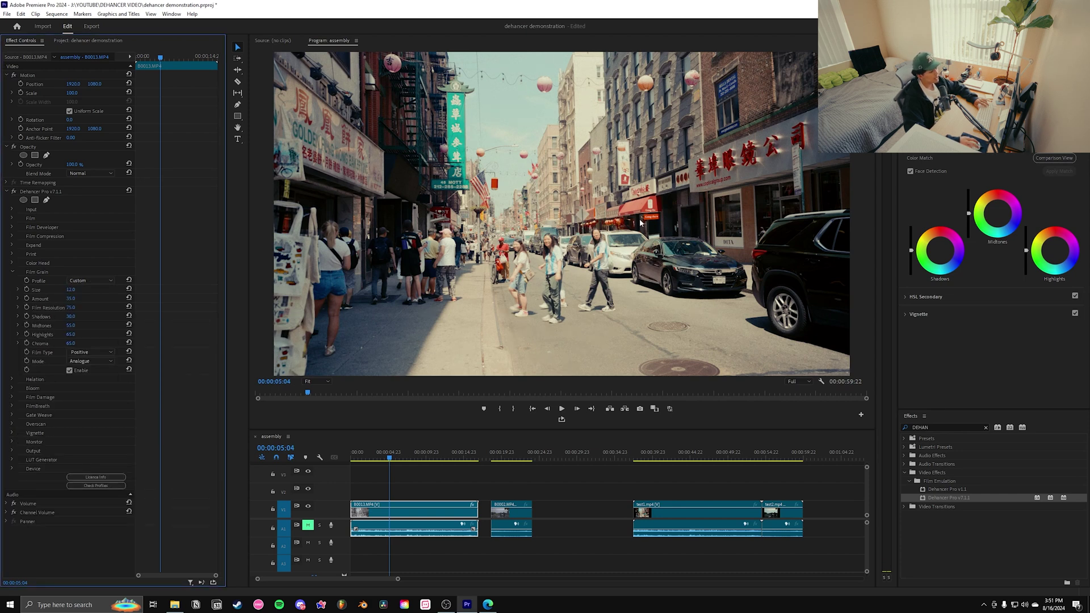
left_click(88, 279)
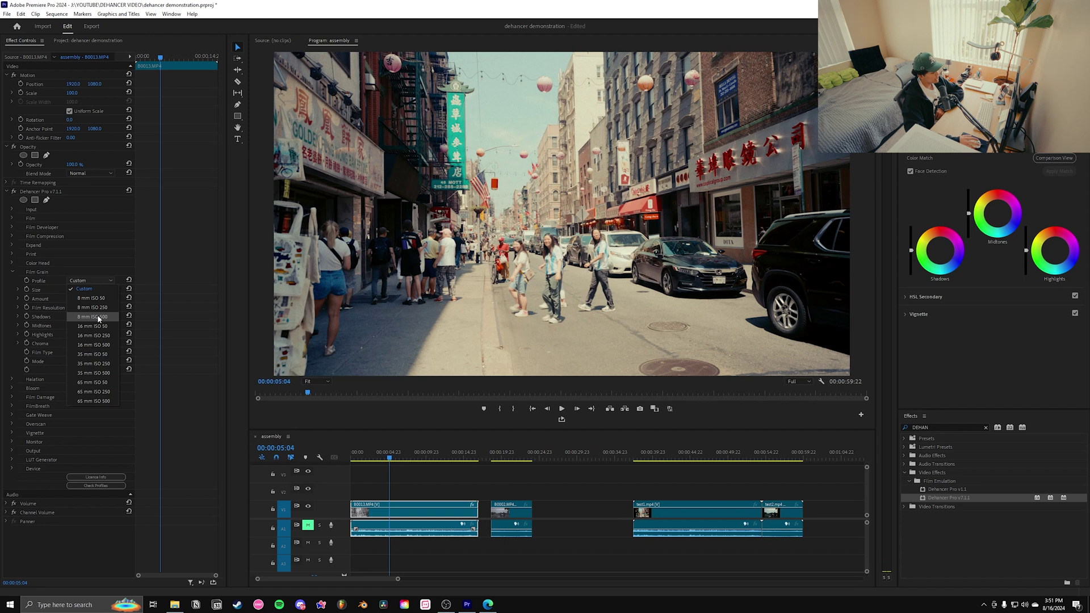
left_click(101, 366)
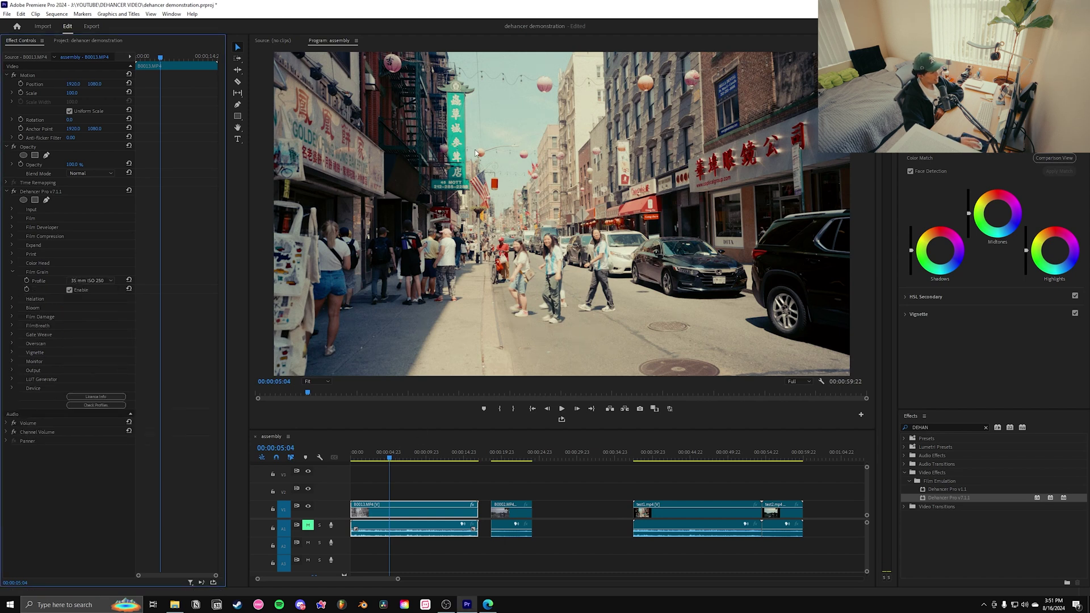
- Toggle Film Grain for comparison and try the 8 mm ISO 250 and 8 mm ISO 500 grain profiles
left_click(69, 289)
left_click(100, 281)
left_click(108, 309)
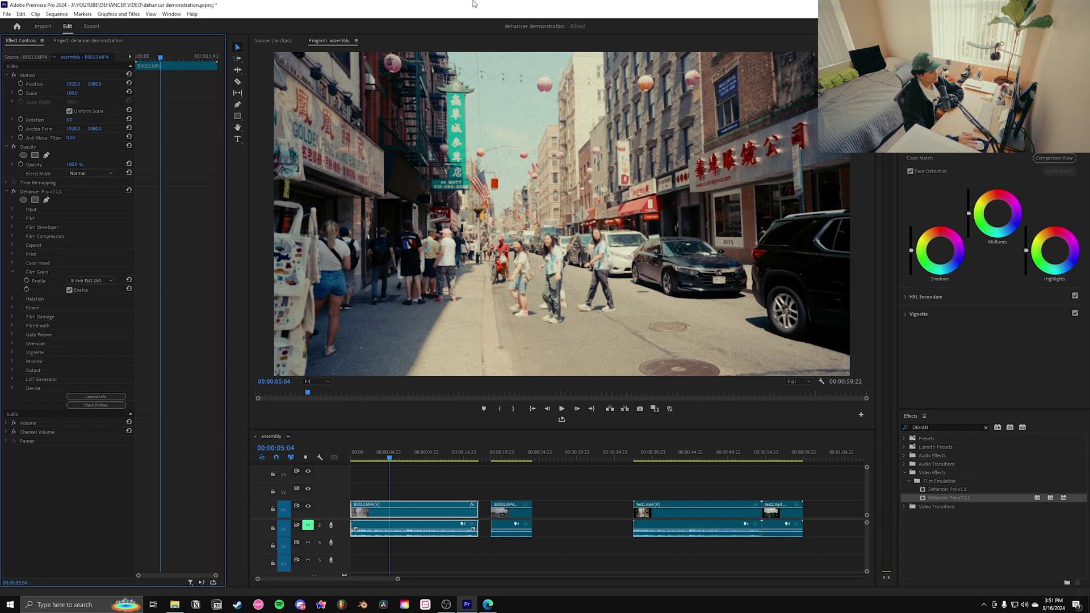
left_click(102, 280)
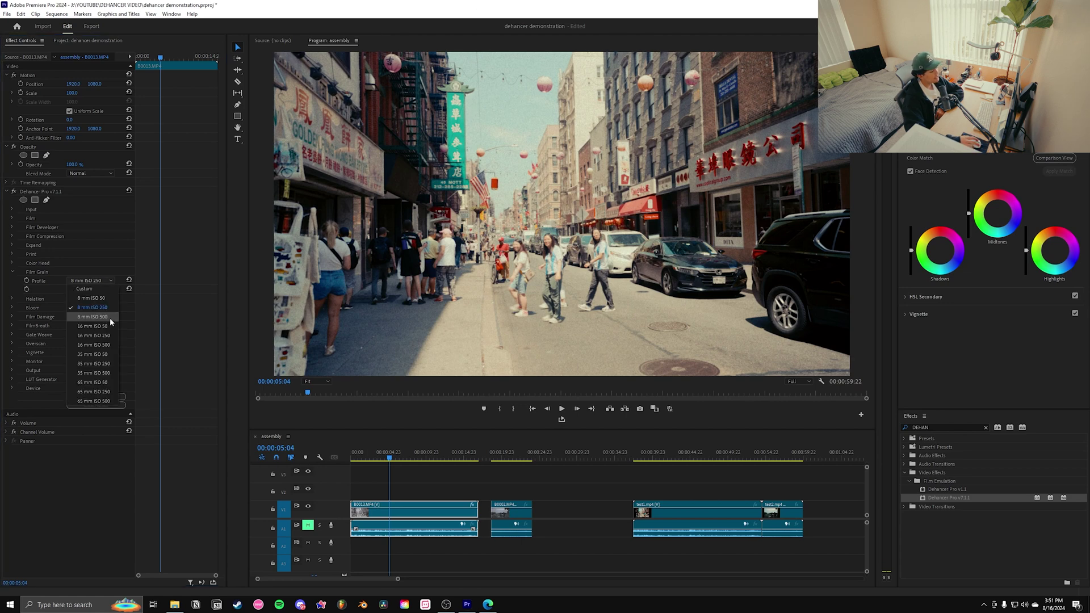
left_click(110, 322)
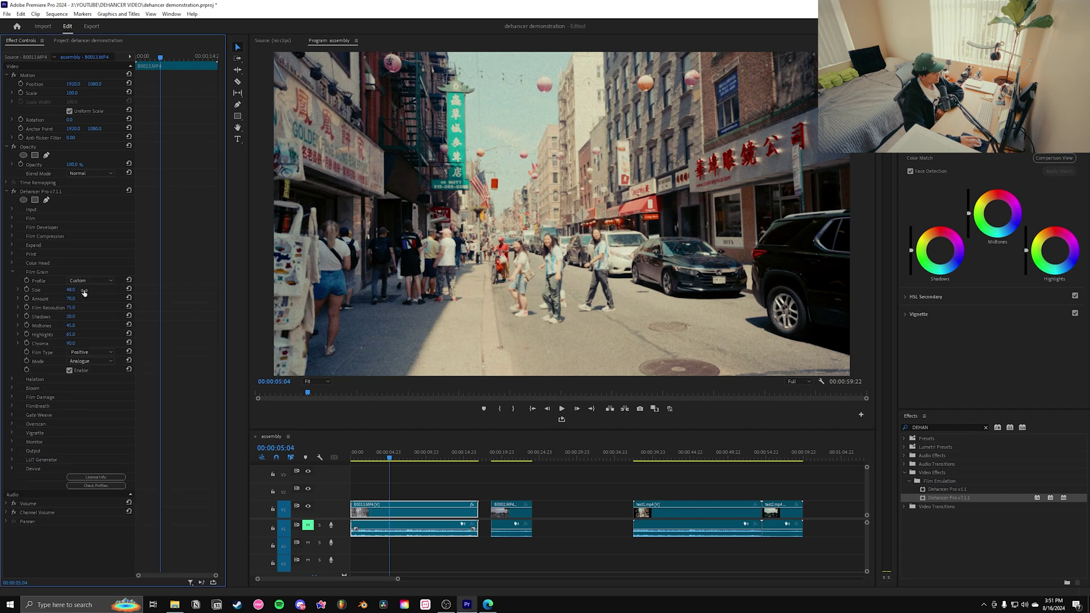
- Reveal the grain's Size and Amount sliders and base a Custom grain profile on 35 mm ISO 250
left_click(17, 289)
left_click(18, 315)
left_click(91, 280)
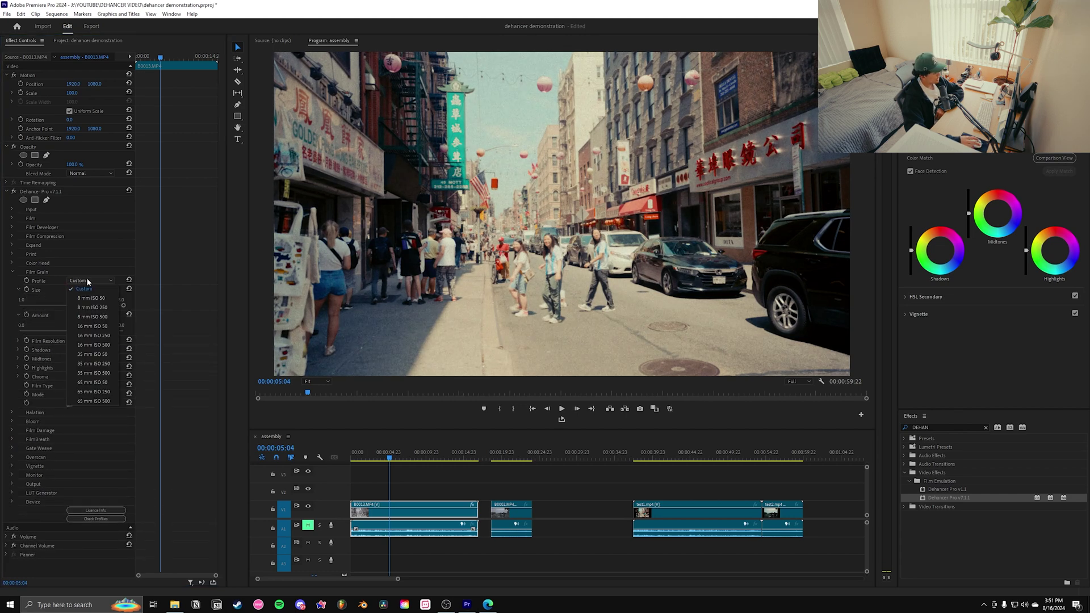
left_click(104, 364)
left_click(104, 281)
left_click(98, 288)
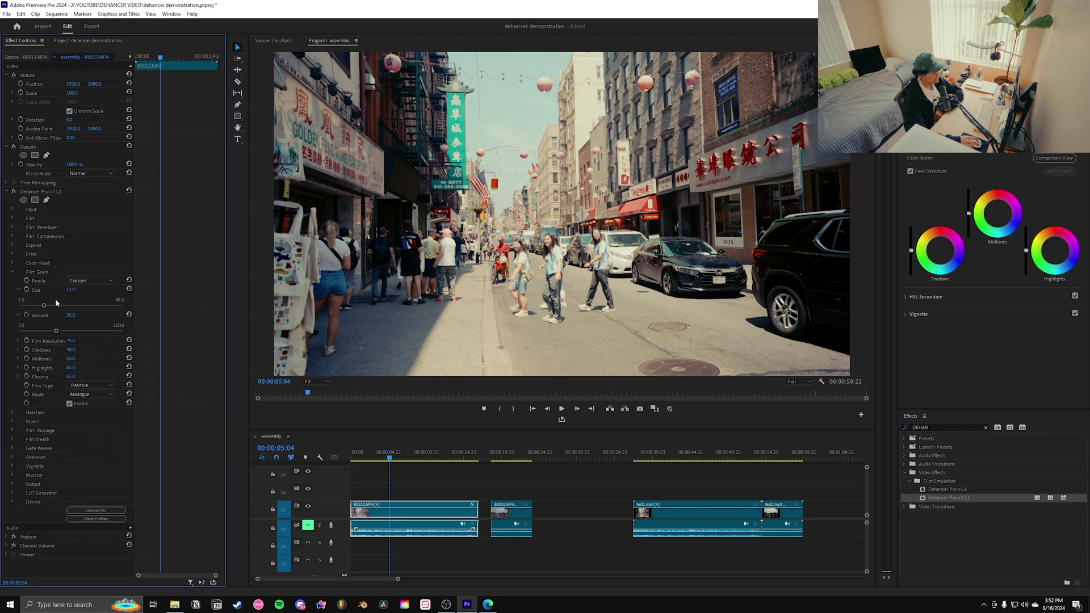
- Expand the remaining grain sliders and set Amount to about 45.7, Film Resolution to 83.7 and Chroma to 72.7
left_click_drag(55, 332, 106, 358)
left_click(18, 341)
left_click(17, 366)
left_click(18, 392)
left_click(17, 417)
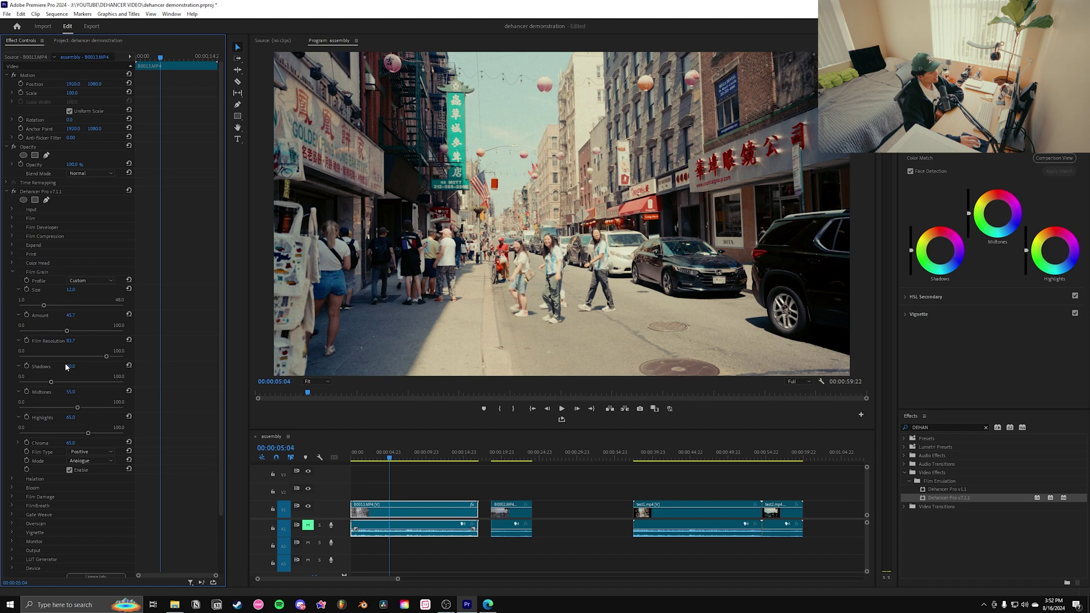
left_click(18, 443)
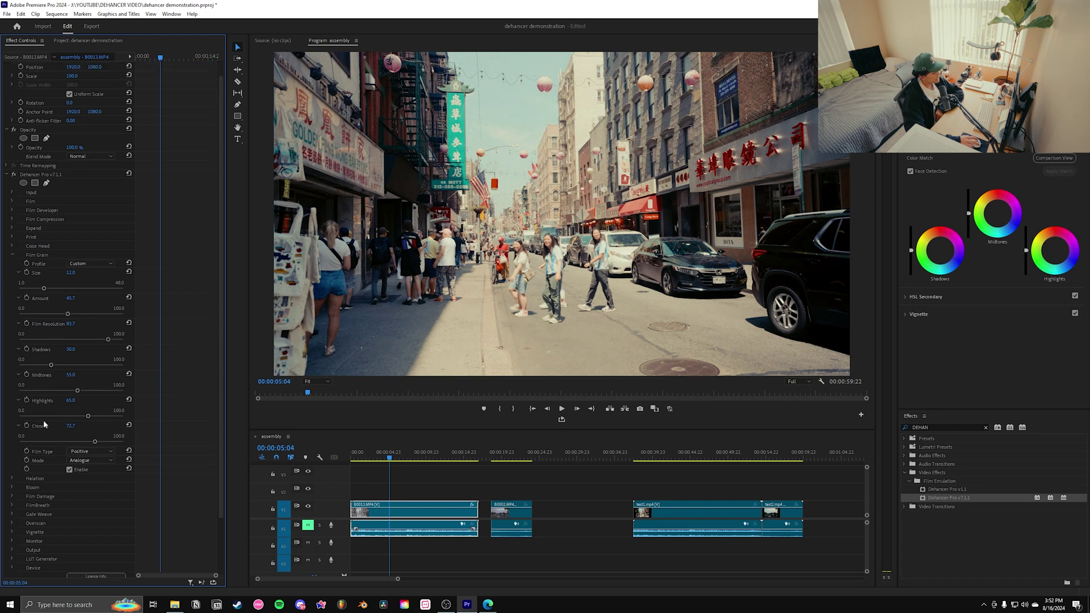
left_click_drag(71, 427, 76, 429)
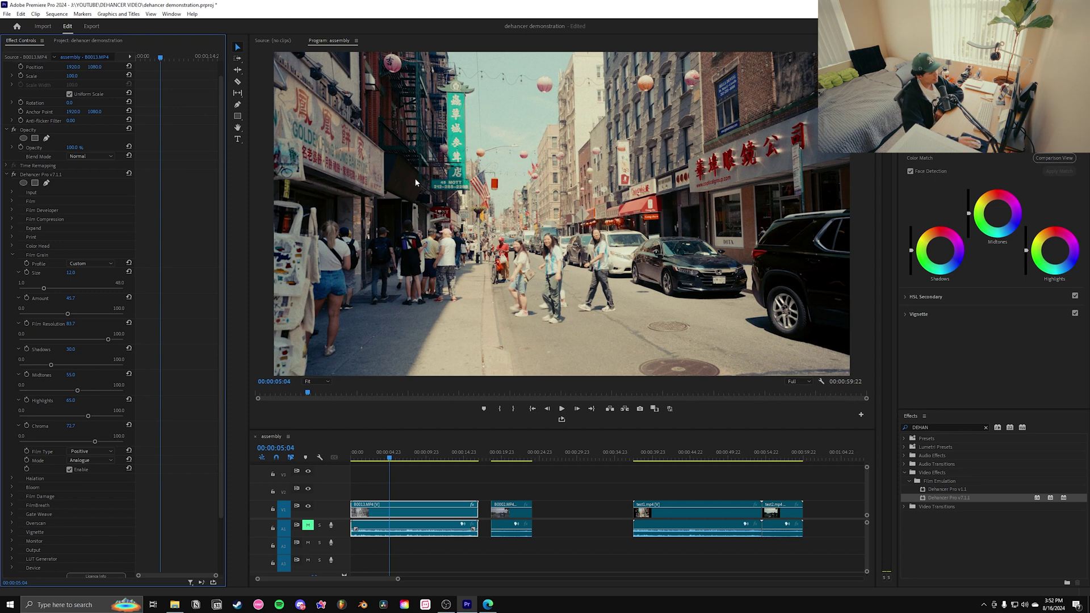
- Try the grain's Negative film type, restore Positive, and play the clip to preview the grain
left_click(18, 425)
left_click(83, 435)
left_click(82, 436)
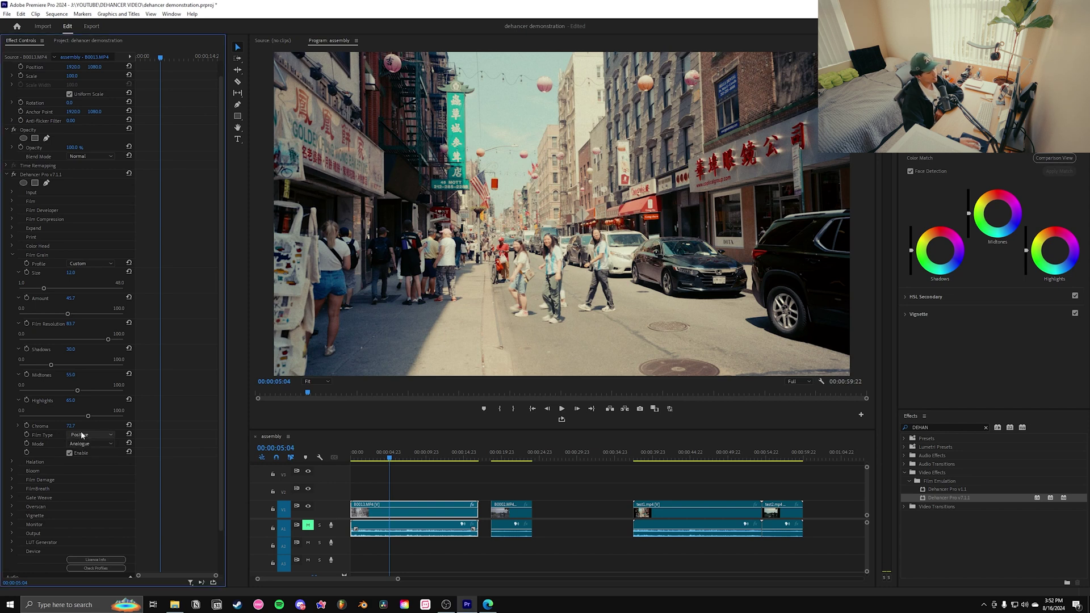
left_click(81, 435)
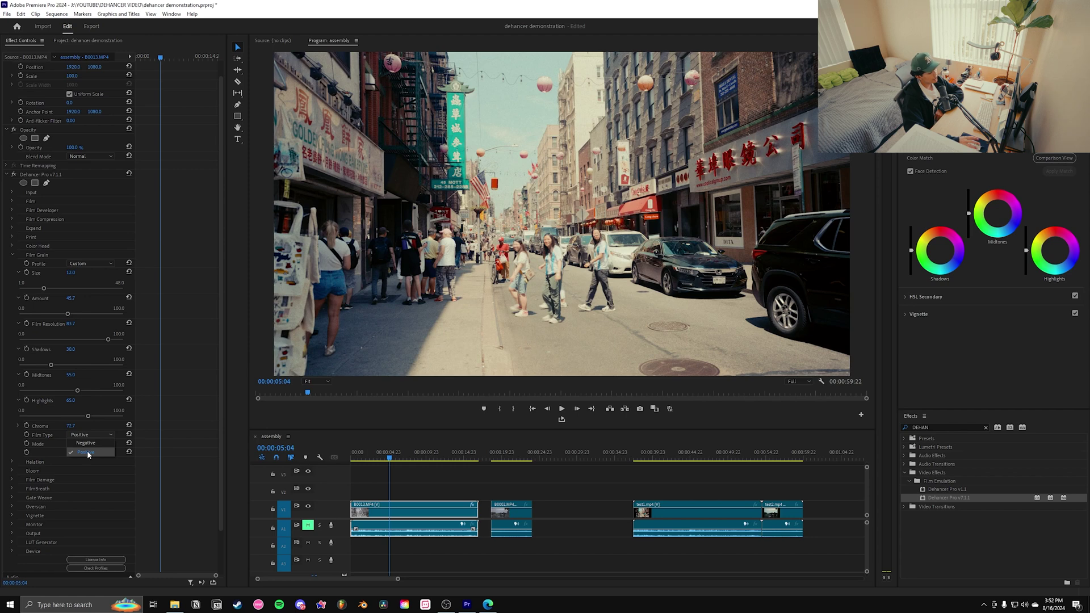
left_click(86, 443)
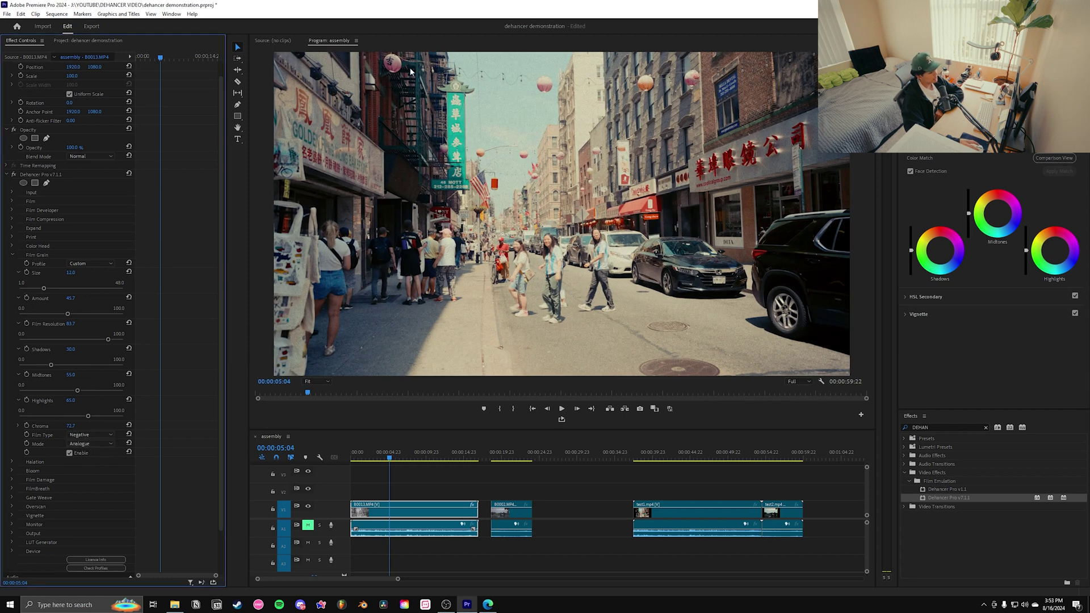
left_click(89, 436)
left_click(85, 452)
key("space")
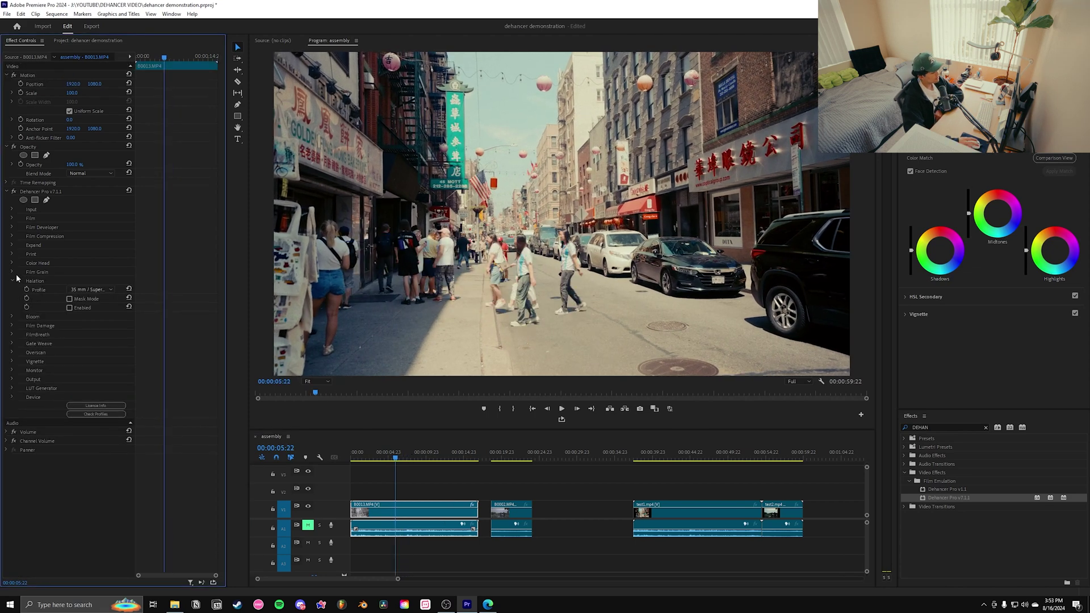
- Enable Halation with its 35 mm profile and play the clip briefly to preview it
left_click(69, 307)
left_click(446, 218)
key("space")
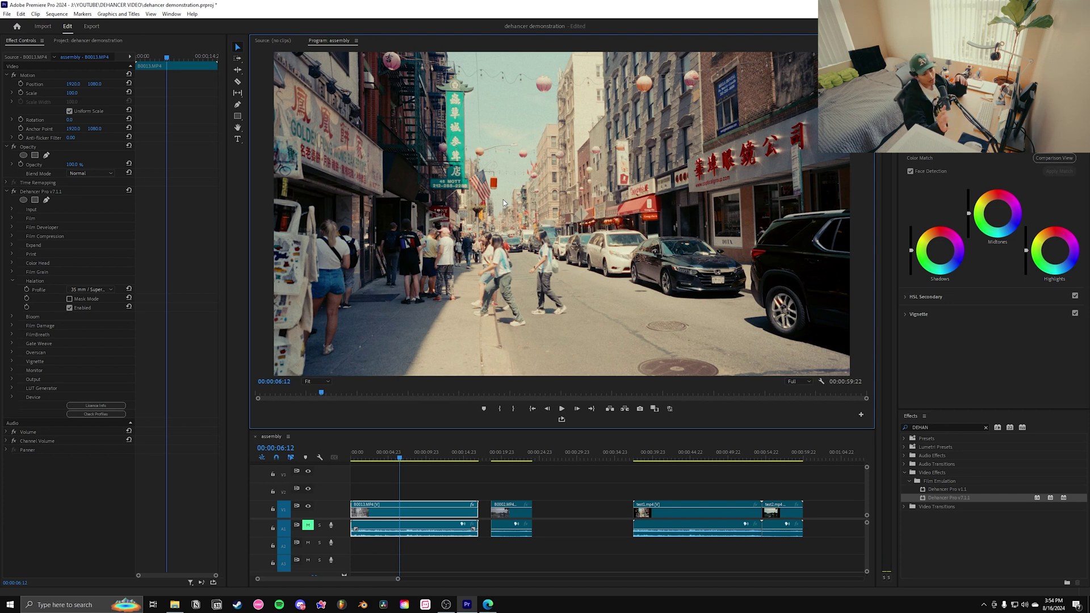
- Examine the halation glow around the shop signs and building edges up close, then fit the preview again
scroll(503, 199, "up", 5)
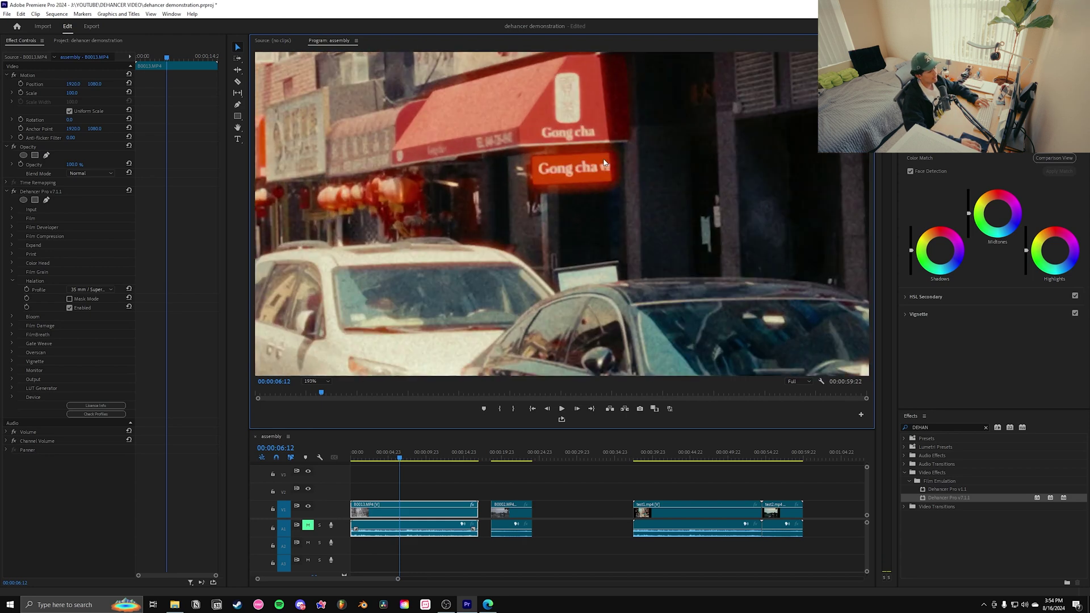
scroll(608, 170, "up", 4)
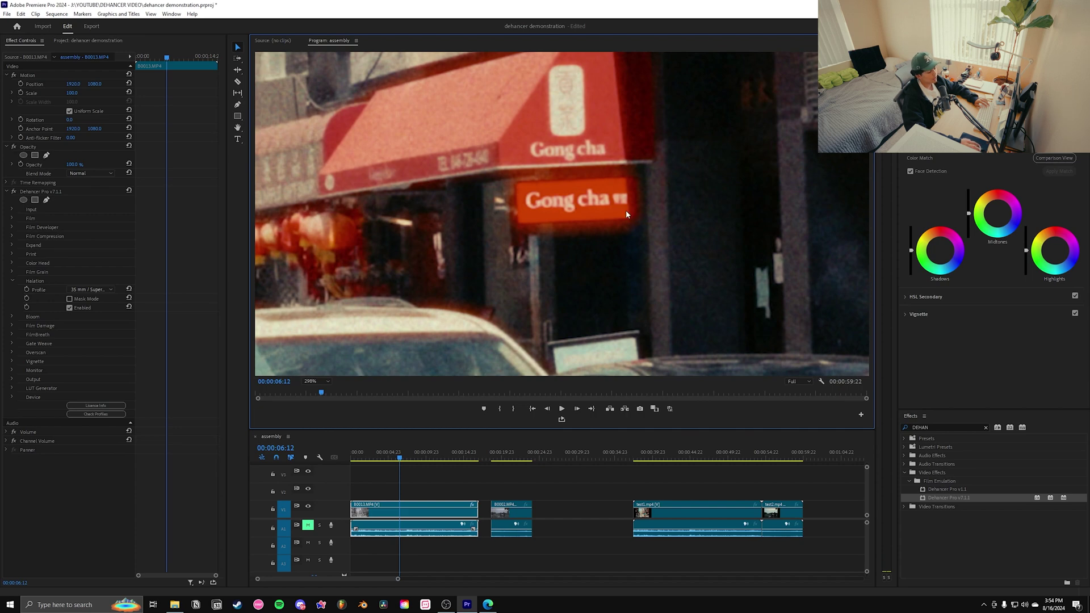
scroll(558, 185, "down", 4)
scroll(502, 156, "up", 4)
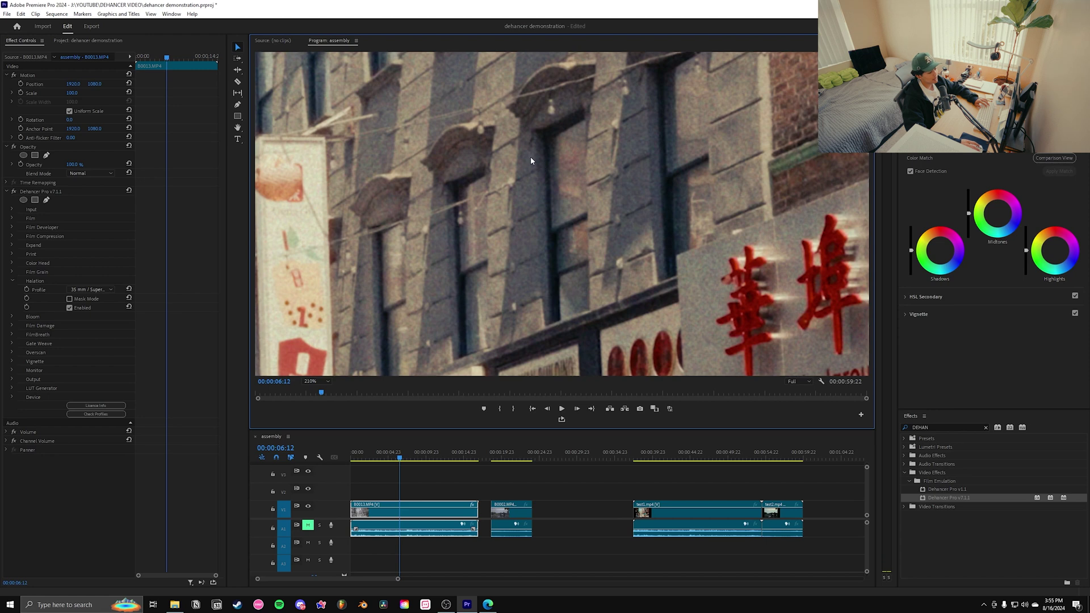
left_click(316, 381)
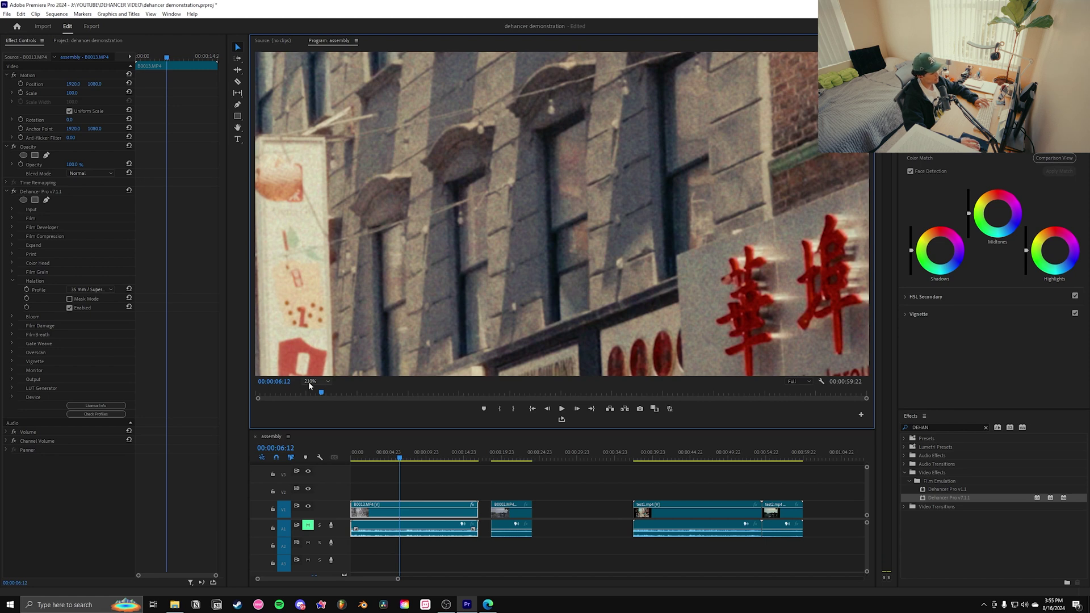
left_click(313, 391)
- Try Halation's Custom profile and view its Source Limiter and background sliders, then restore the 35 mm profile
left_click(91, 290)
left_click(94, 299)
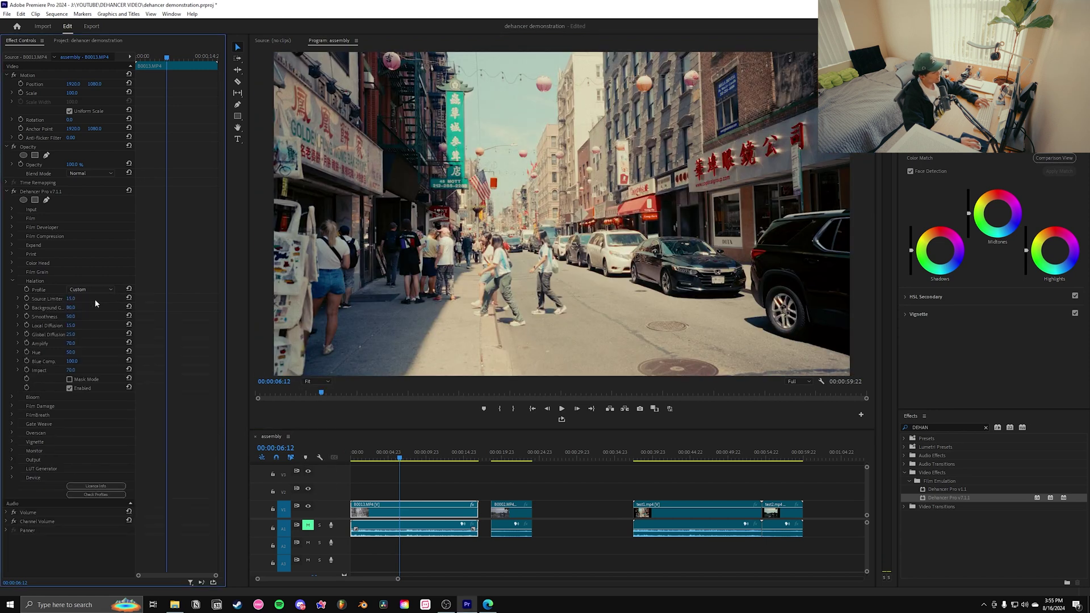
left_click(18, 299)
left_click(17, 325)
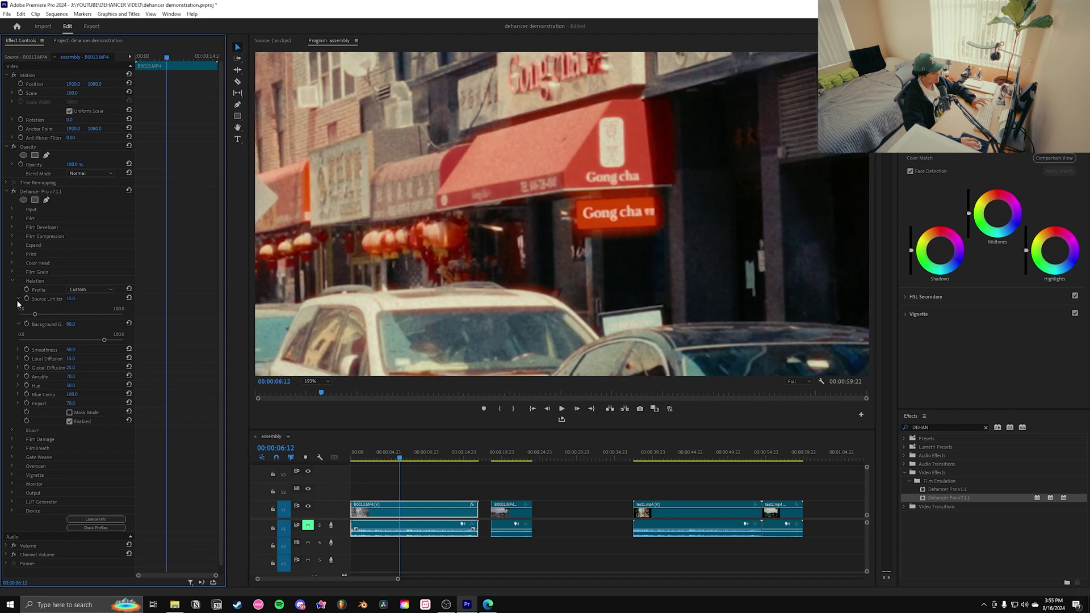
left_click(18, 299)
left_click(18, 308)
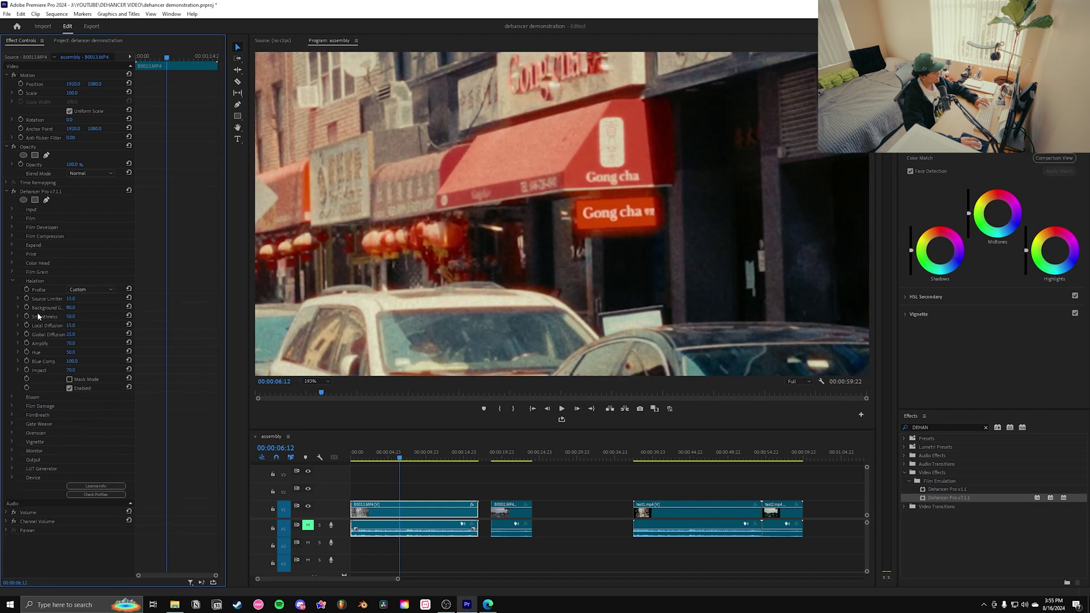
left_click(91, 290)
left_click(110, 350)
- Toggle Halation to compare its effect, then open the Bloom settings and enable Bloom
left_click(562, 85)
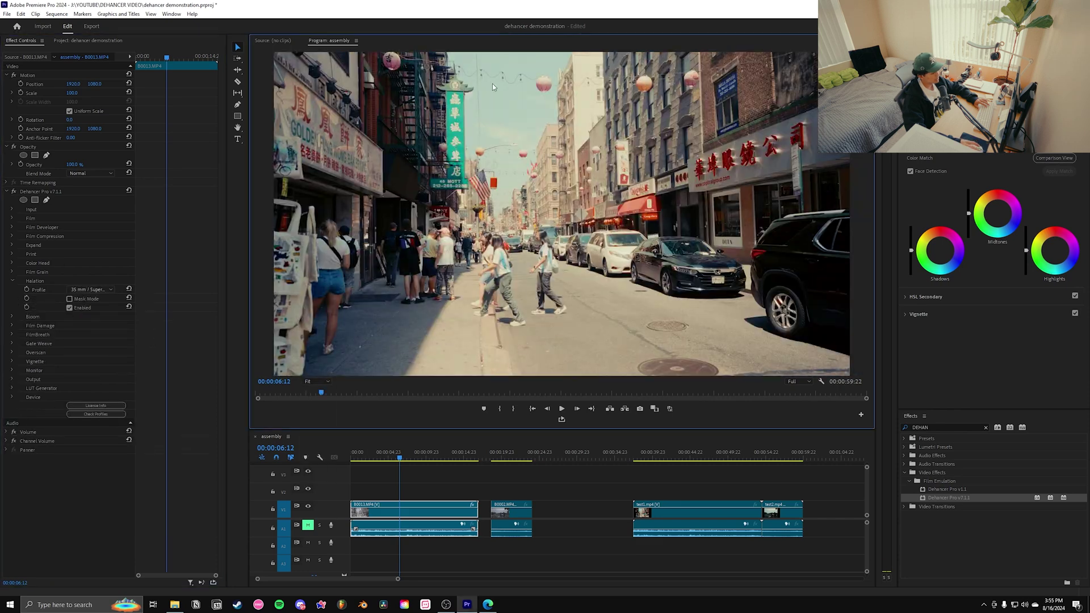
left_click(69, 308)
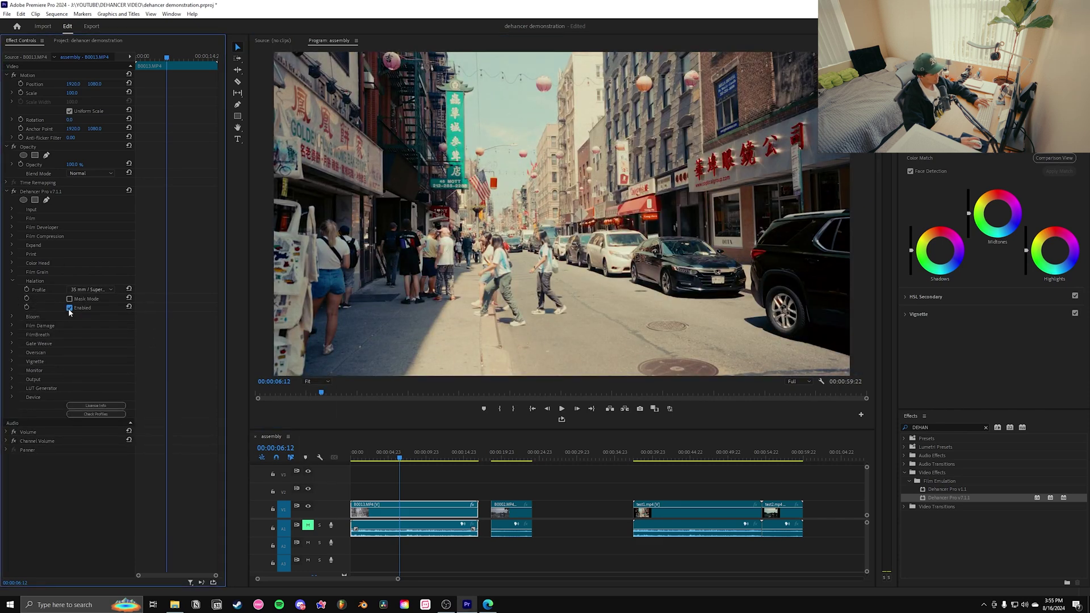
left_click(50, 315)
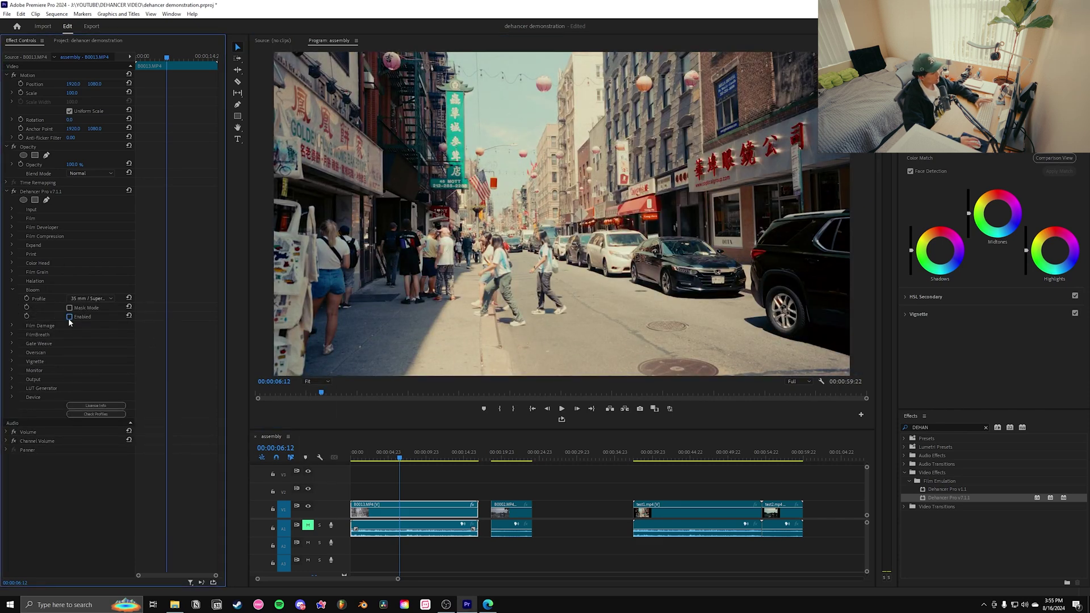
left_click(69, 317)
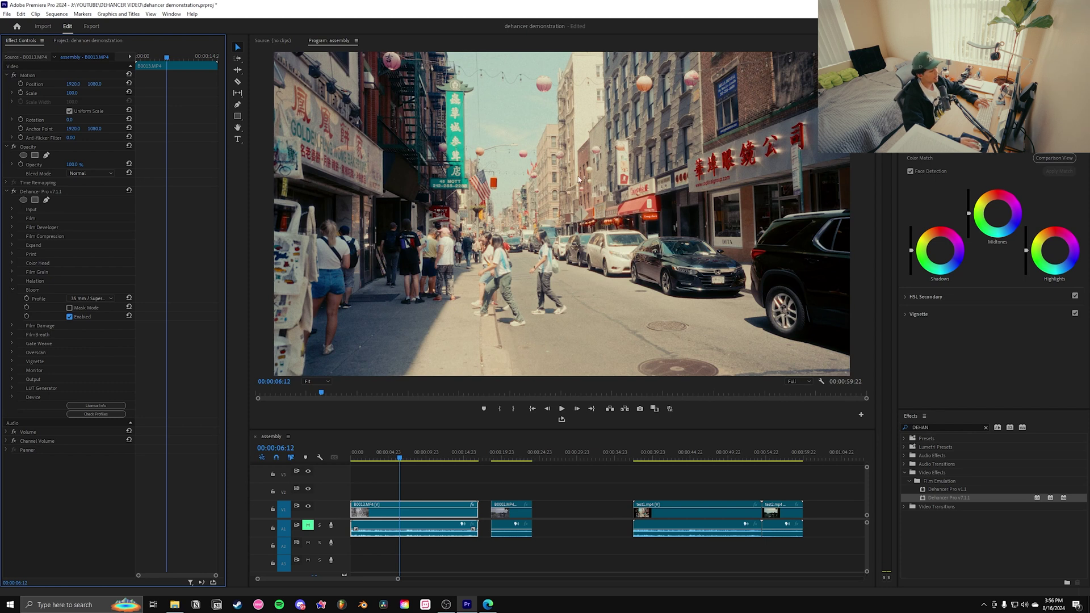
- Try other Bloom profiles, including 65 mm / 70 mm and Custom, then restore the 35 mm profile
left_click(90, 298)
left_click(92, 318)
left_click(90, 297)
left_click(91, 341)
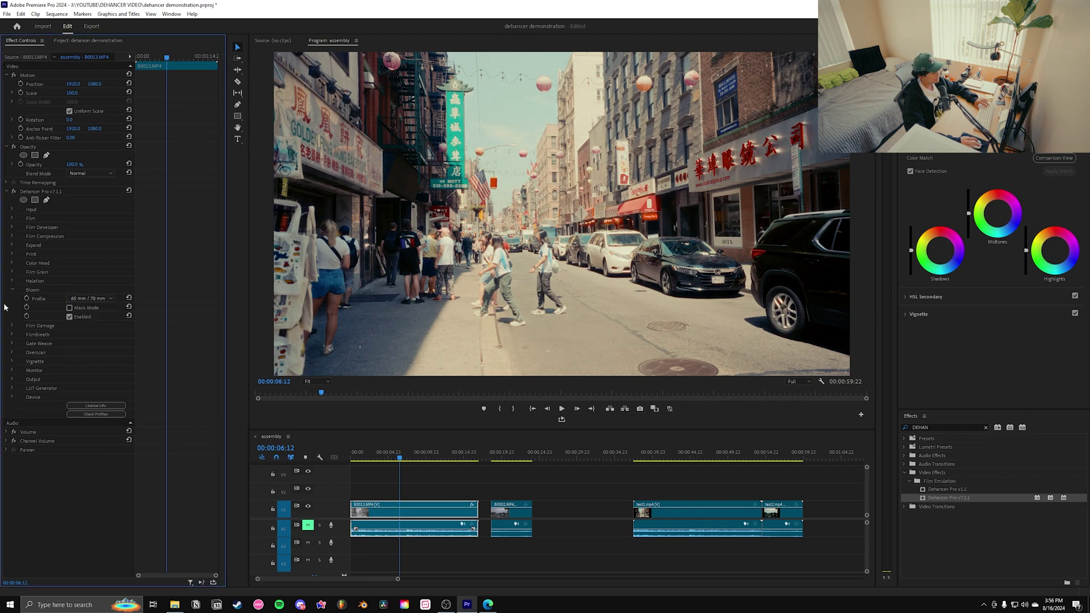
left_click(77, 298)
left_click(77, 308)
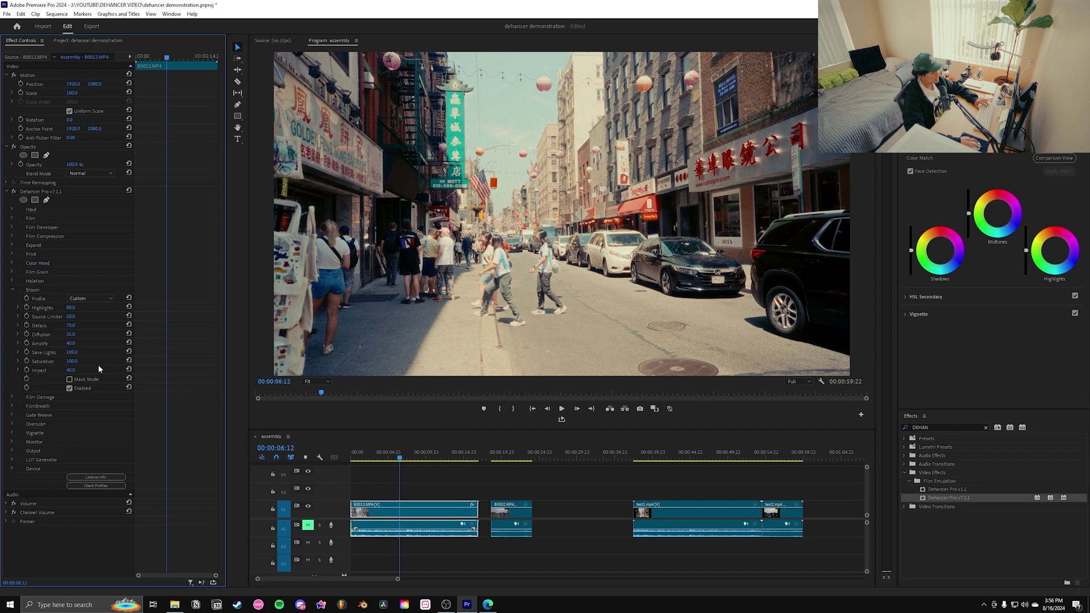
left_click(91, 298)
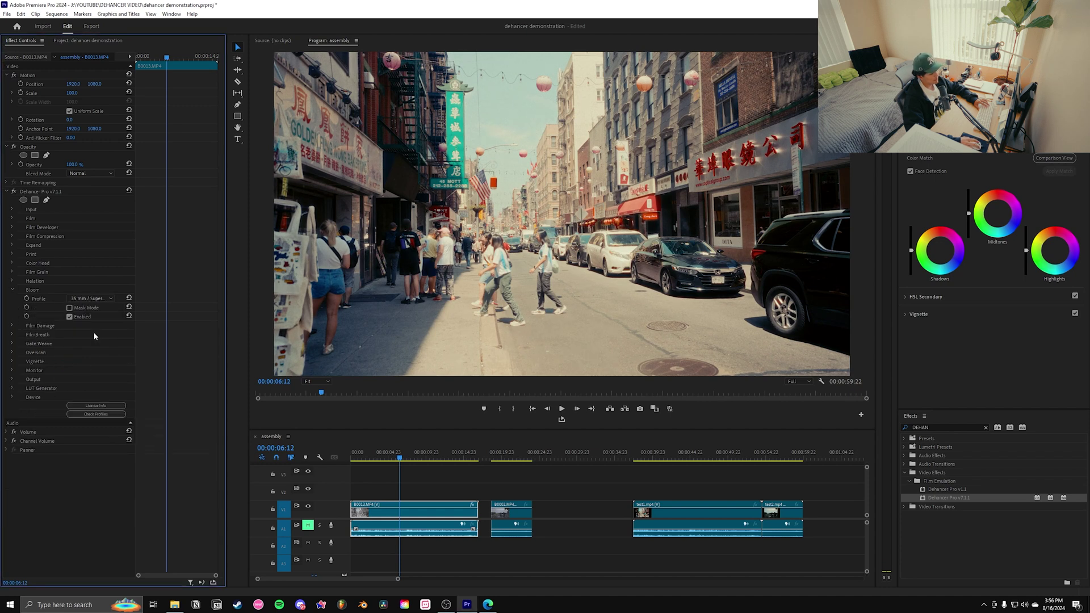
left_click(94, 335)
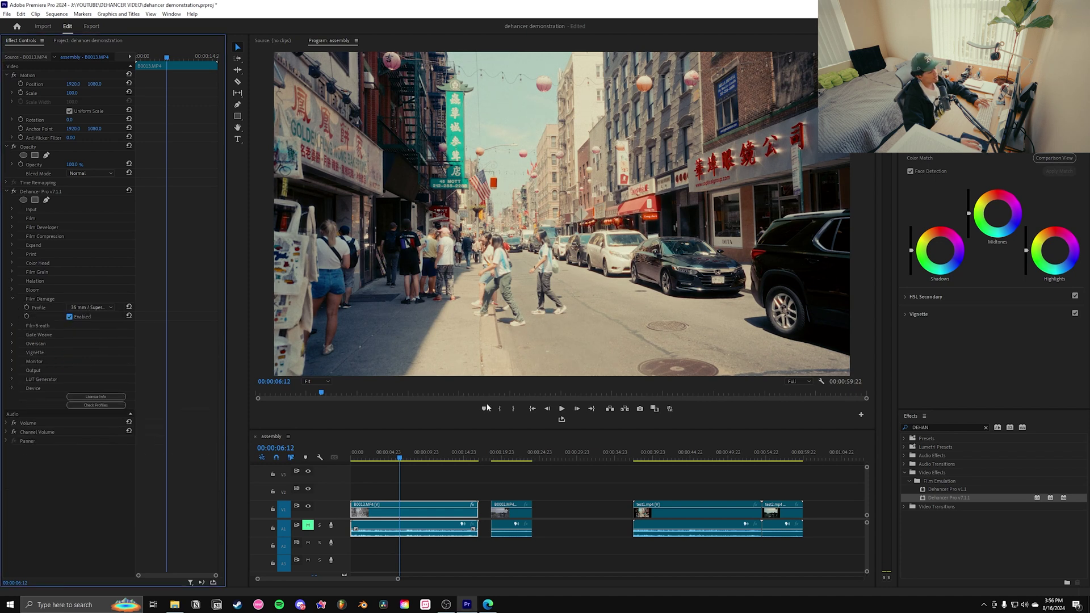
- Try the 8 mm / Super 8 Film Damage profile during playback, then restore the 35 mm / Super 35 profile
left_click(407, 456)
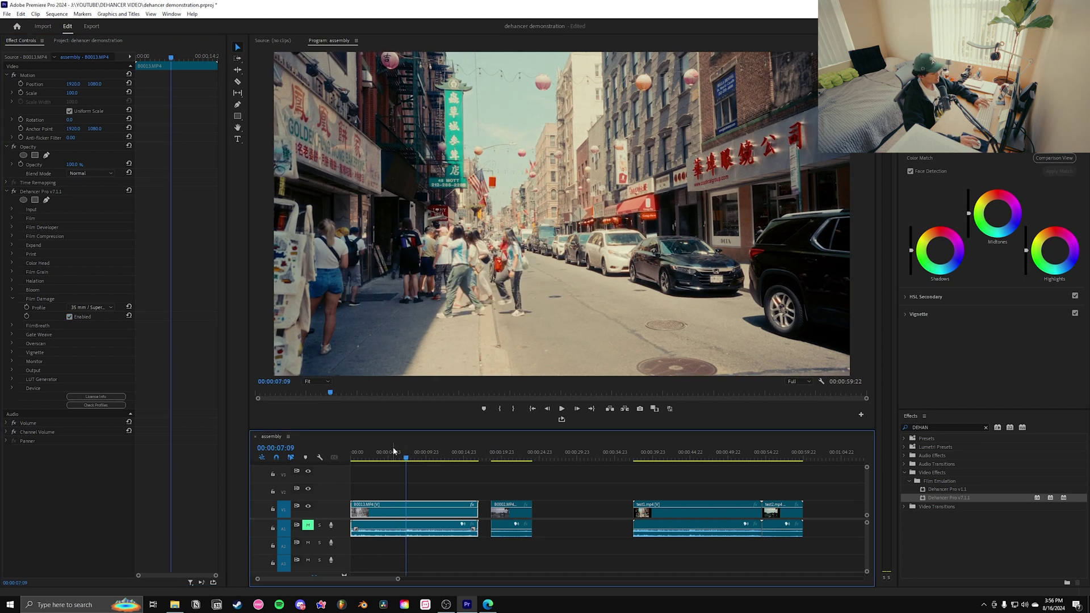
left_click(91, 308)
left_click(90, 322)
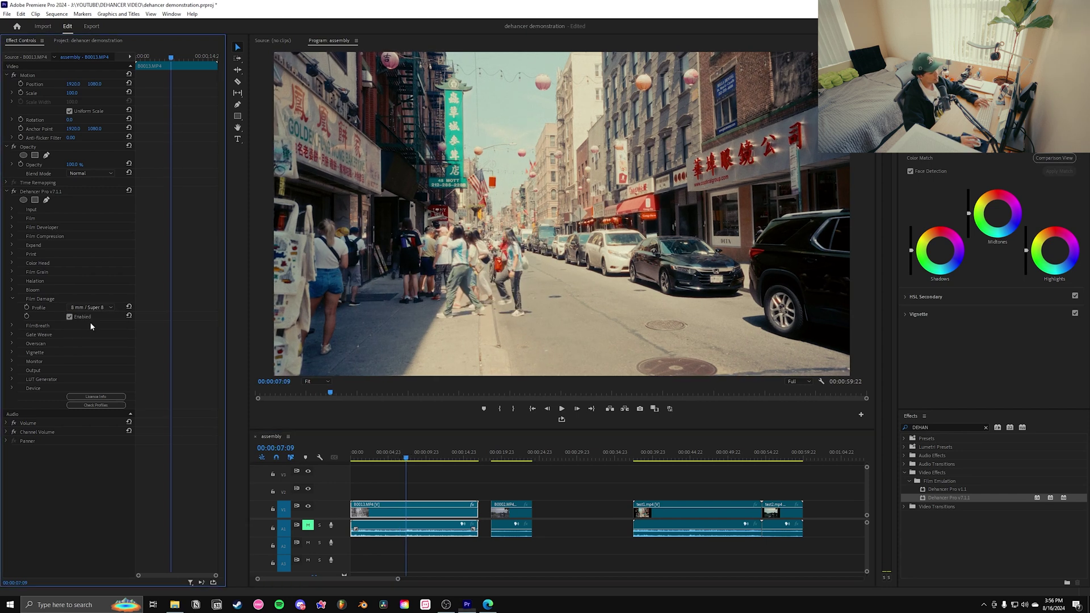
left_click(384, 452)
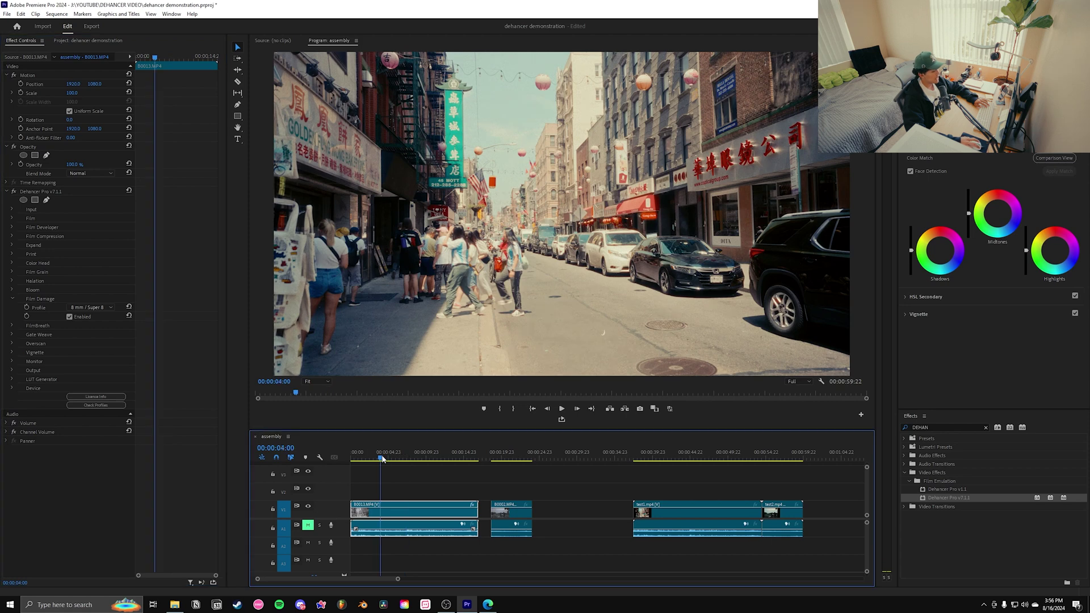
key("space")
left_click(90, 308)
left_click(94, 343)
left_click(91, 307)
left_click(91, 344)
- Play back the street clip to check the 35 mm film damage
left_click(381, 453)
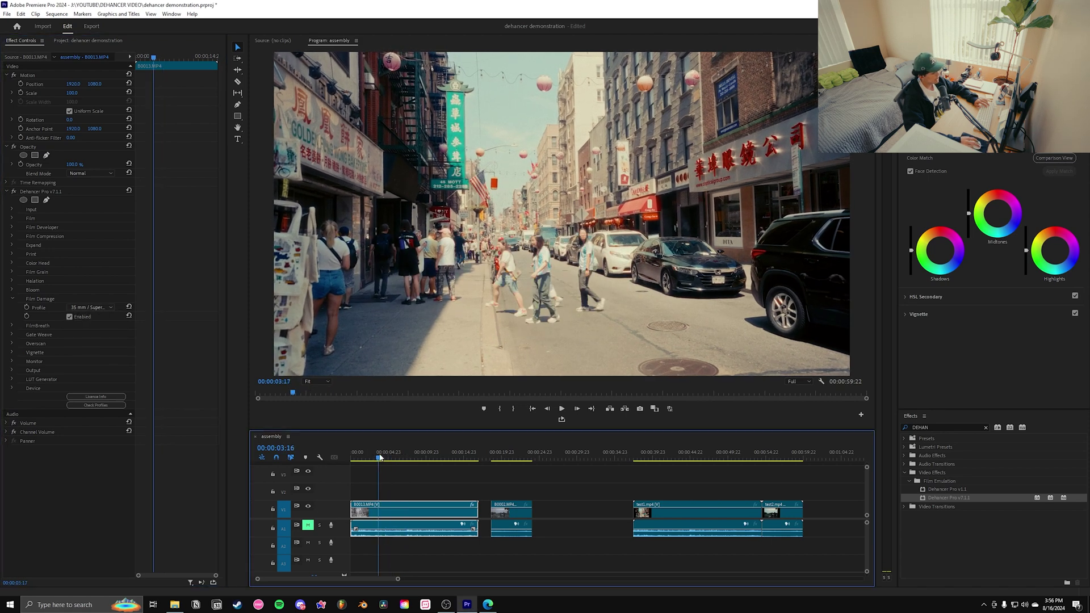
key("space")
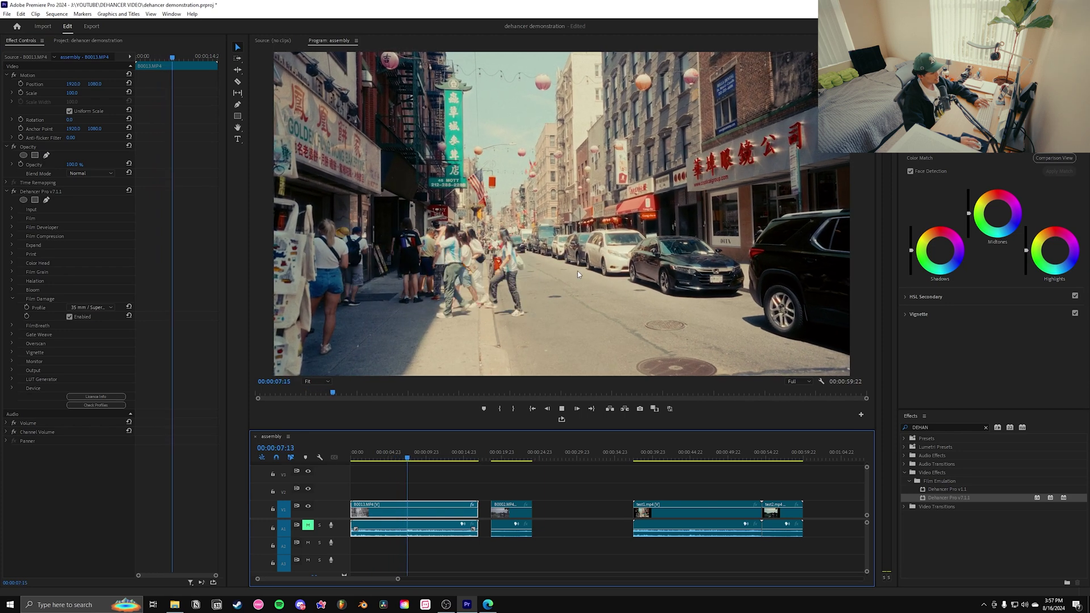
key("space")
left_click(400, 456)
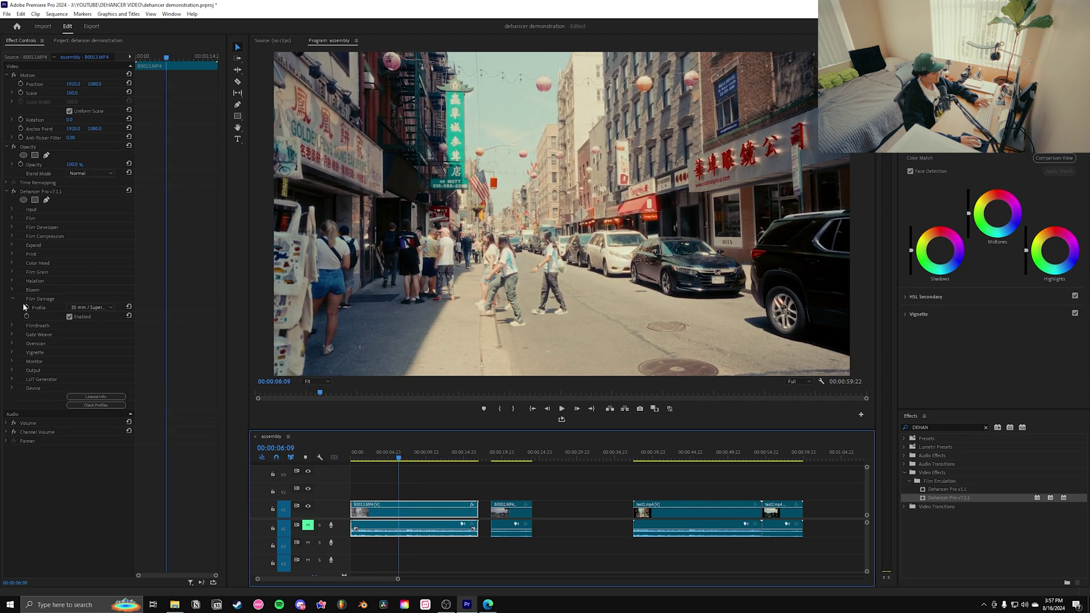
- View the dust, hairs and scratches settings of Film Damage's Custom profile, then restore the 35 mm / Super 35 profile
scroll(81, 310, "down", 1)
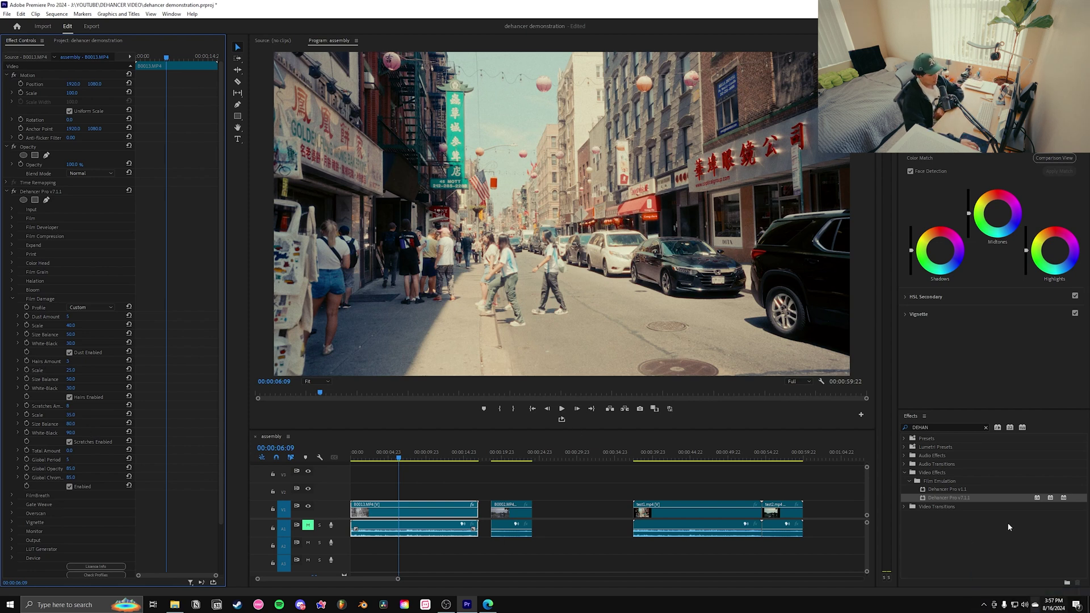
left_click(90, 307)
left_click(95, 342)
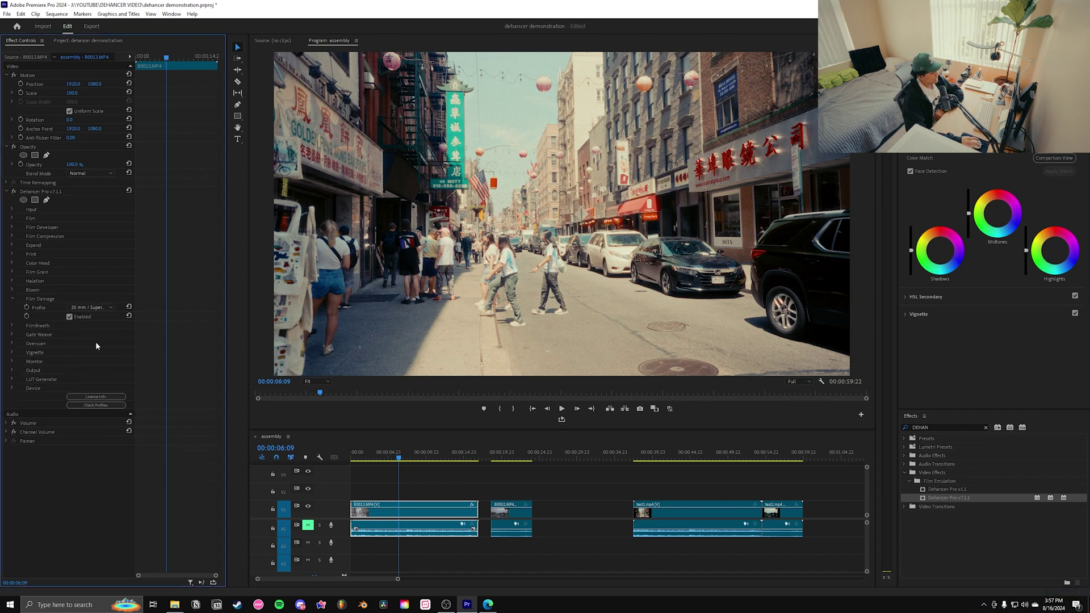
- Open the Filmbreath settings, enable Filmbreath, and scrub through the clip to preview it
left_click(11, 300)
left_click(11, 308)
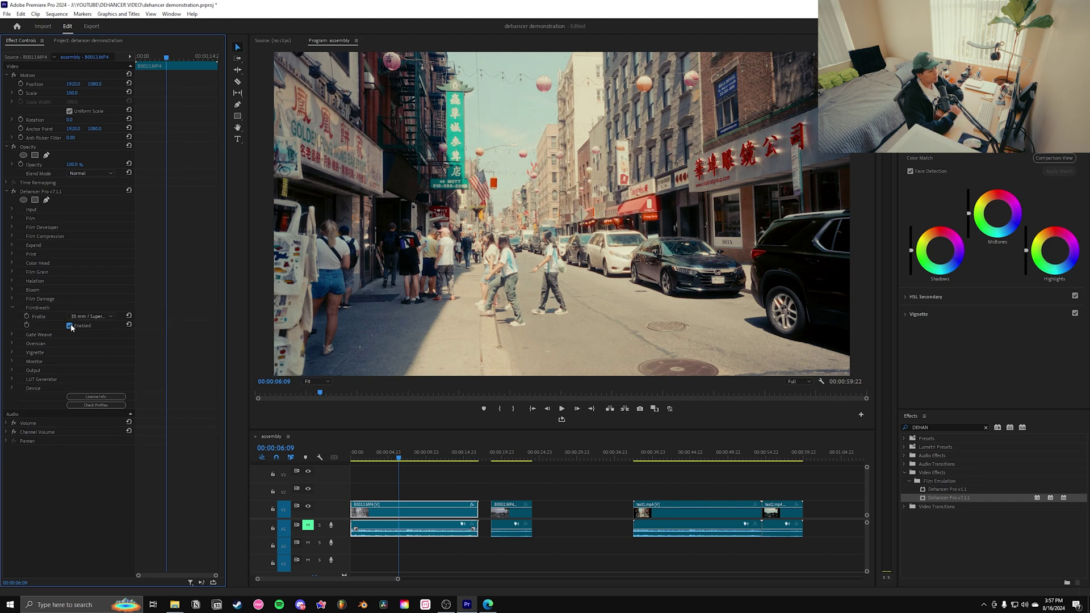
left_click(375, 453)
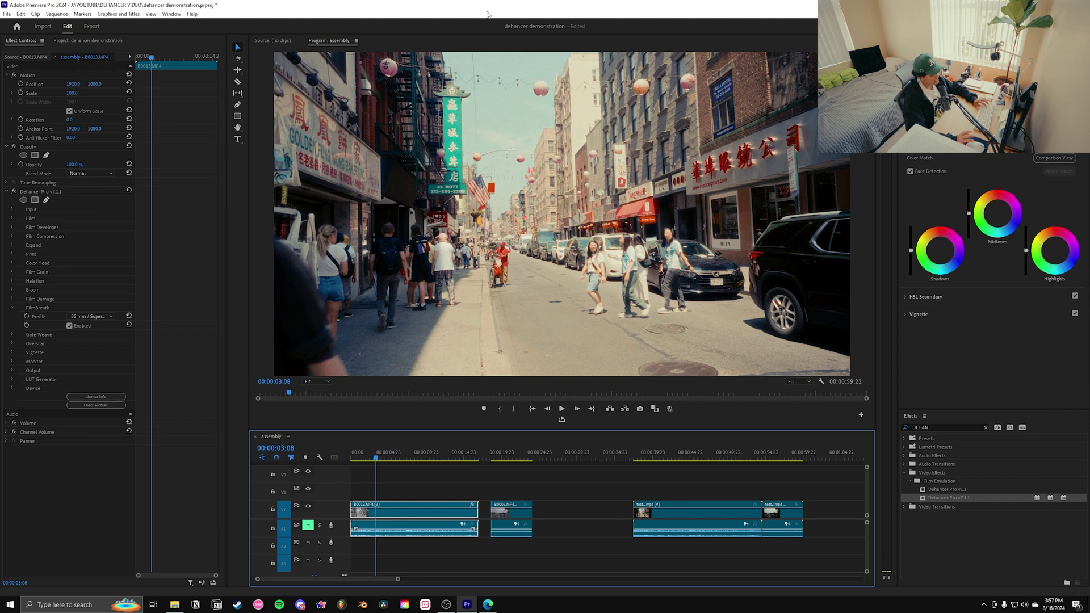
left_click_drag(376, 453, 397, 448)
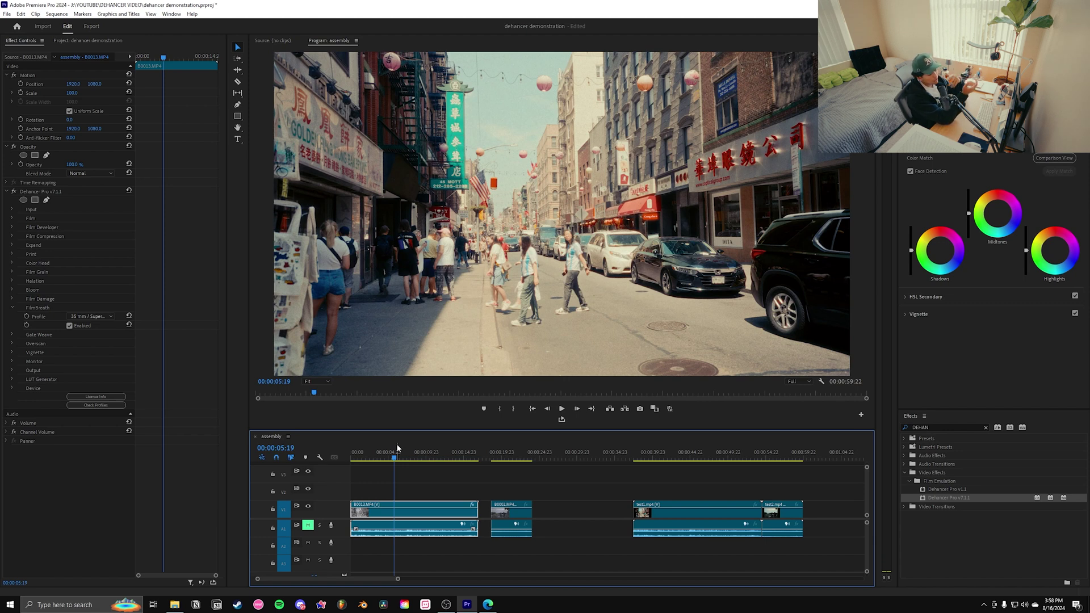
- Switch the Filmbreath profile to Custom to show its period, exposure, contrast and color settings
left_click(91, 316)
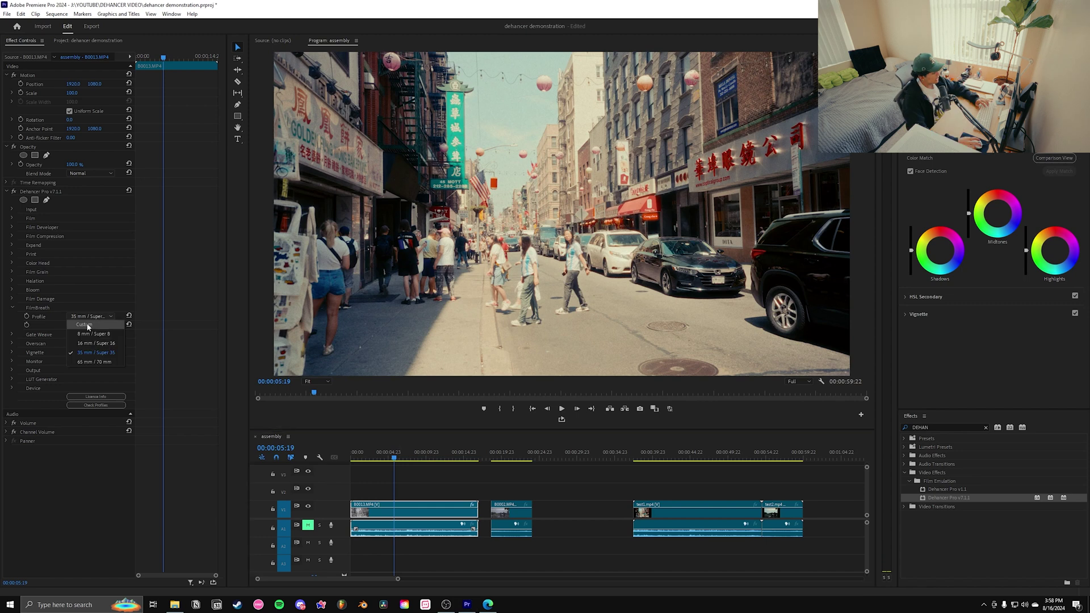
left_click(84, 324)
left_click(98, 317)
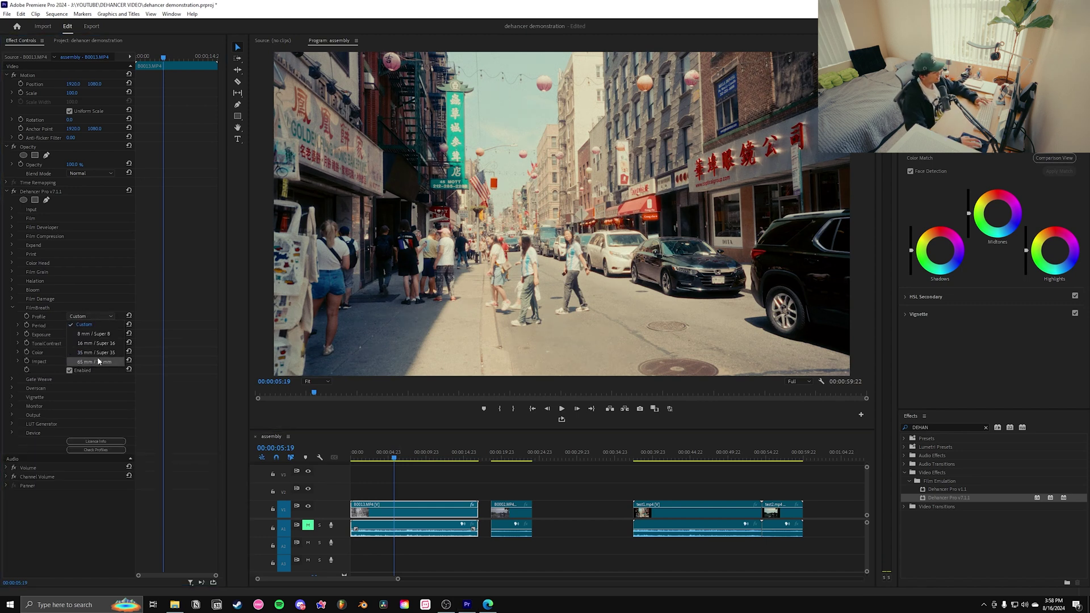
left_click(92, 323)
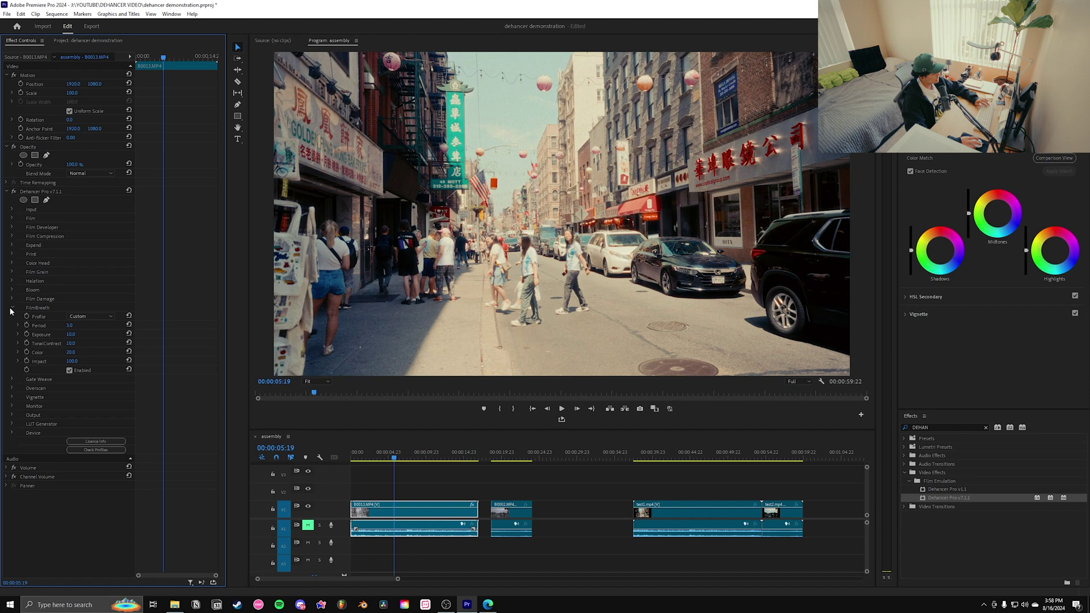
- Enable Gate Weave in place of the open Filmbreath section and play the clip to check the frame movement
left_click(12, 308)
left_click(12, 316)
left_click(69, 335)
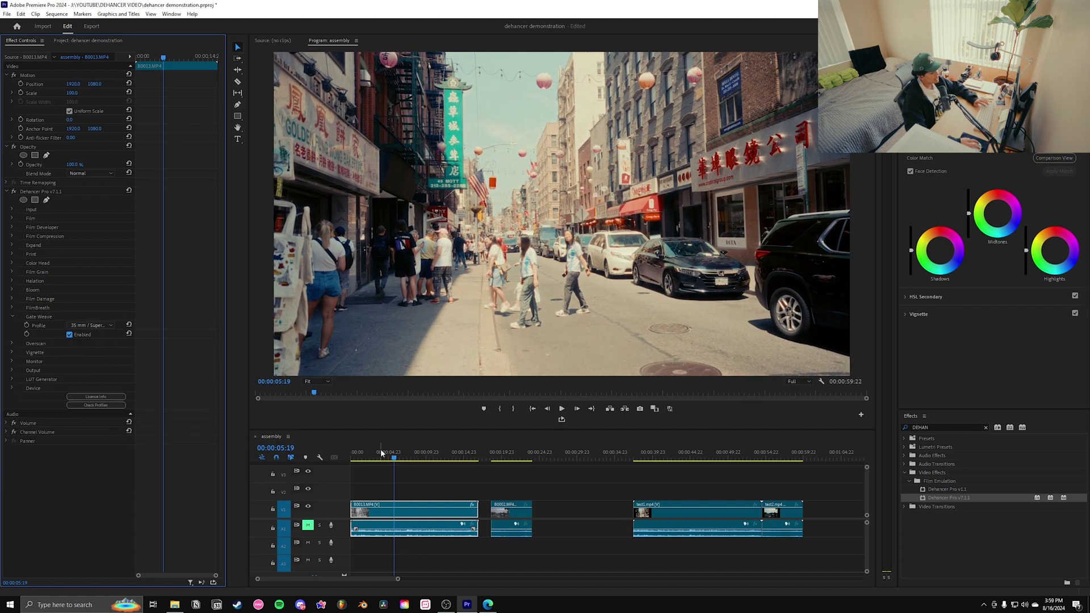
left_click(382, 453)
key("space")
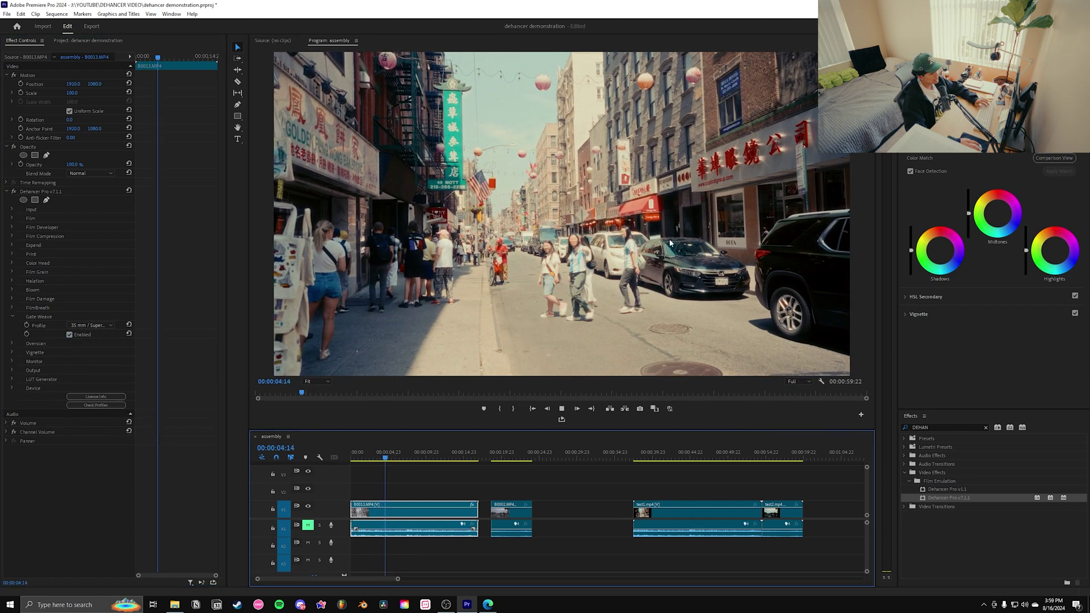
key("space")
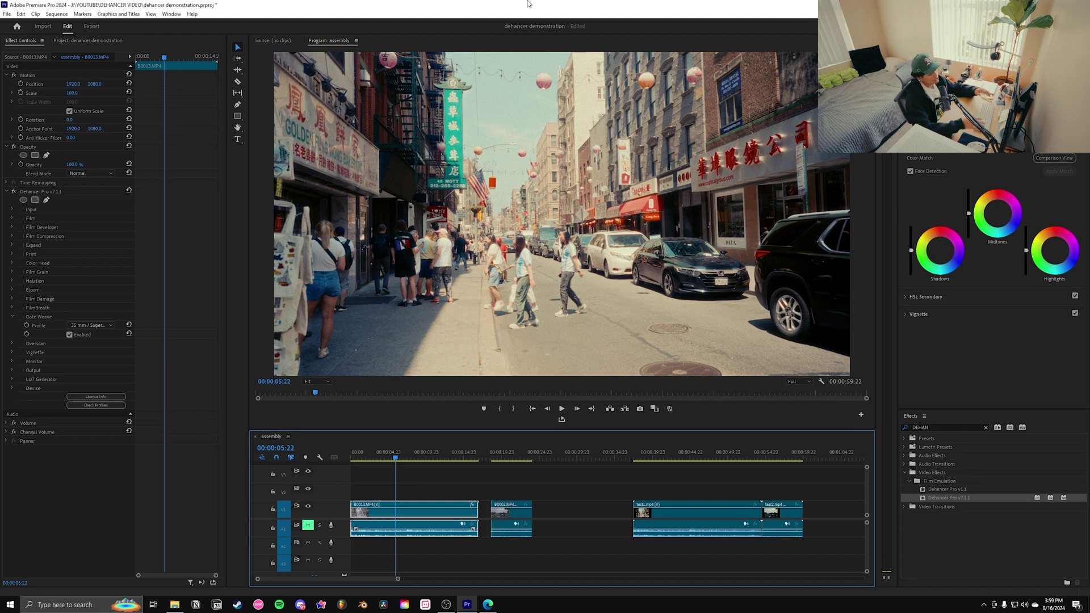
- Switch the Gate Weave profile to Custom, then open the Overscan settings and enable Overscan
left_click(91, 325)
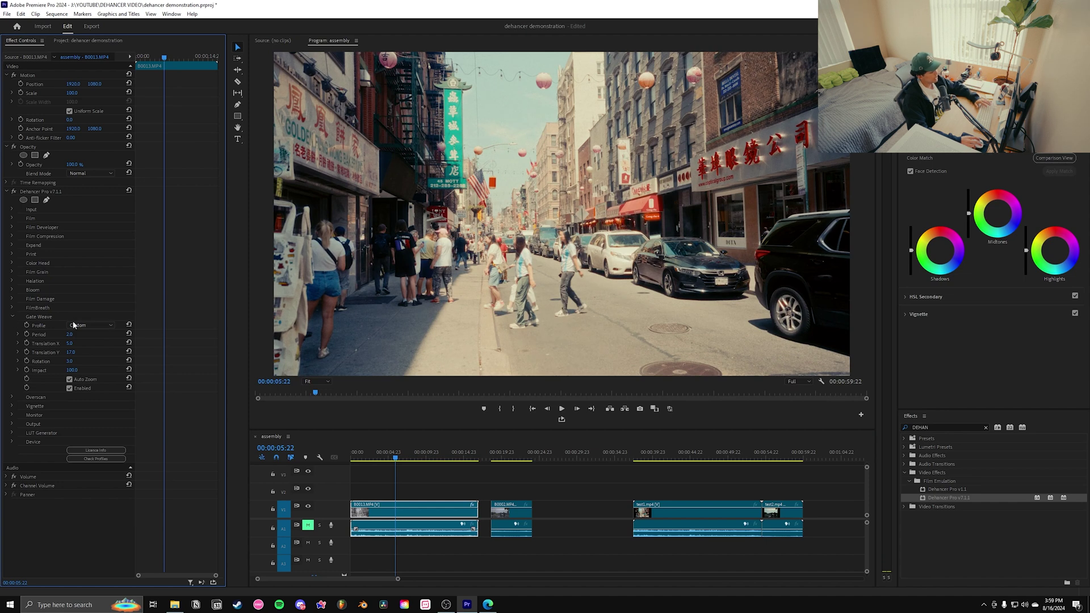
left_click(13, 317)
left_click(12, 326)
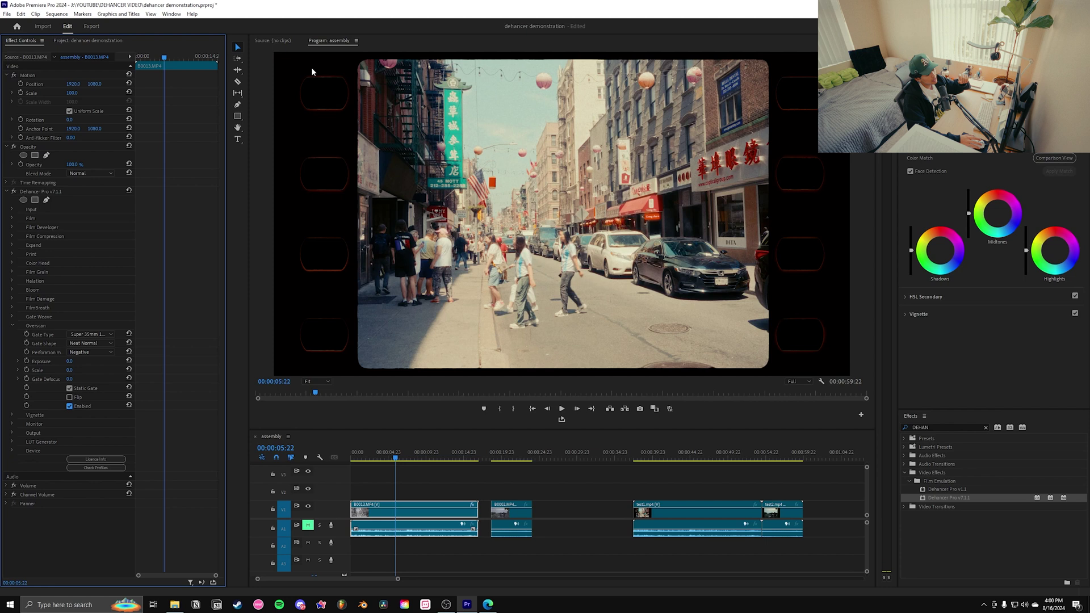
- Compare the Positive and OFF perforation modes in Overscan, leaving the perforations OFF
left_click(90, 352)
left_click(87, 379)
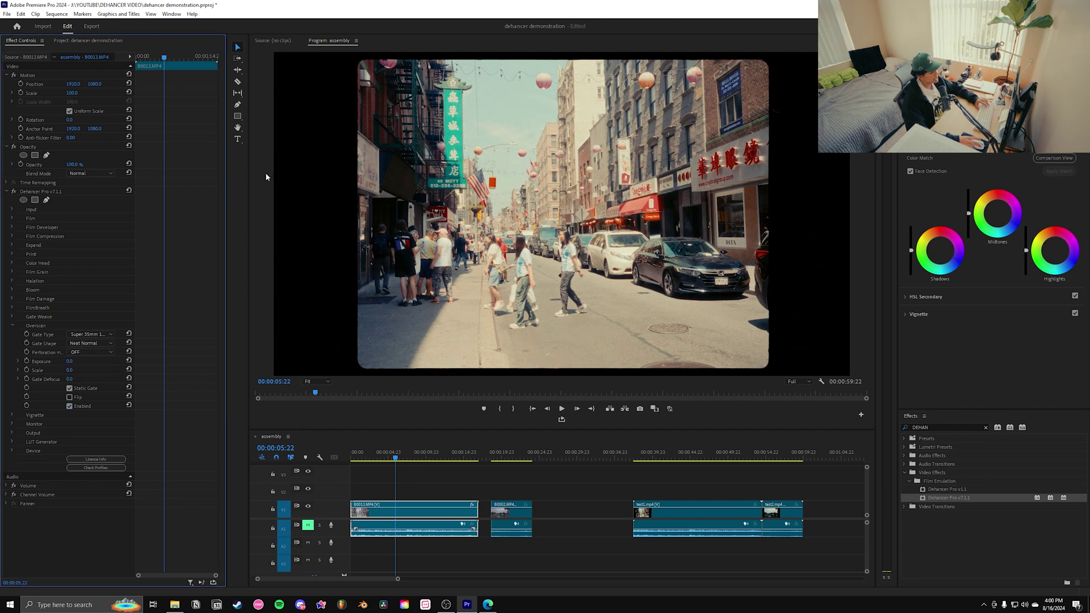
left_click(97, 352)
left_click(86, 369)
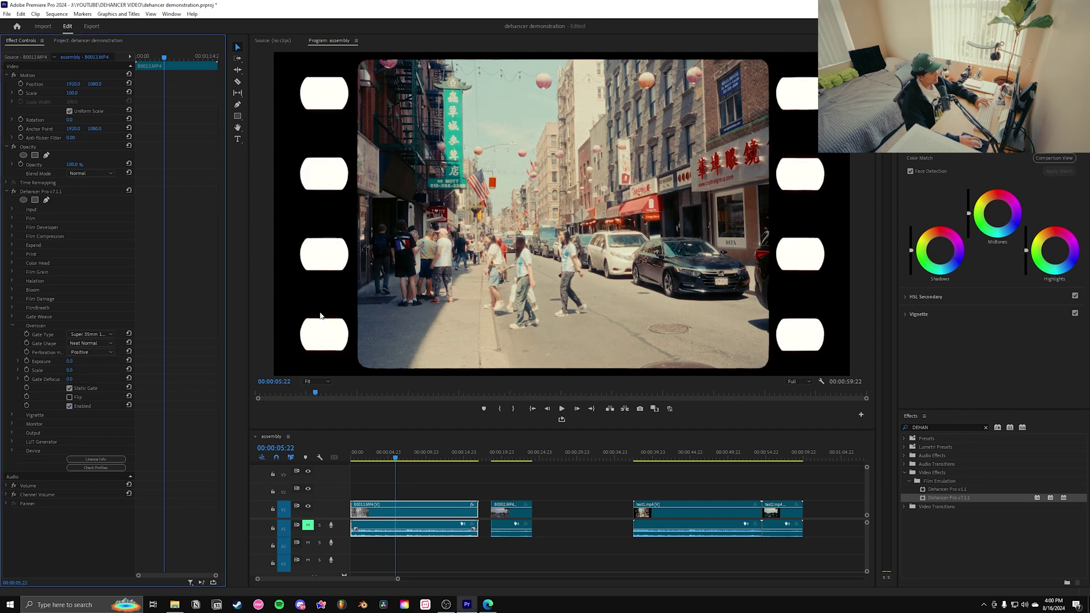
left_click(90, 351)
left_click(97, 379)
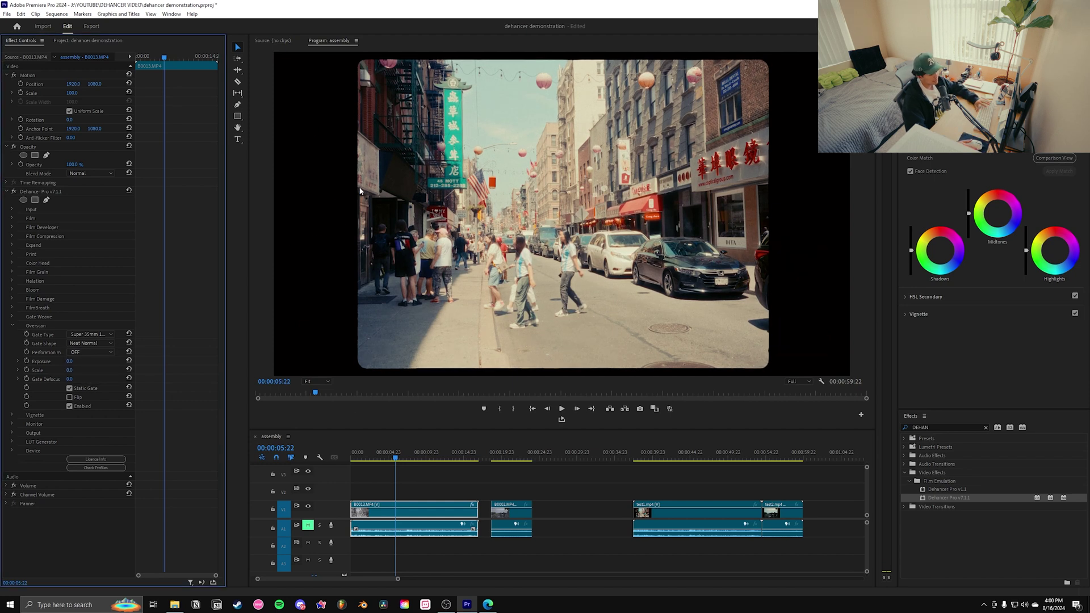
- Try the Neat Sharp and OFF gate shapes in Overscan, then restore Neat Normal
left_click(90, 343)
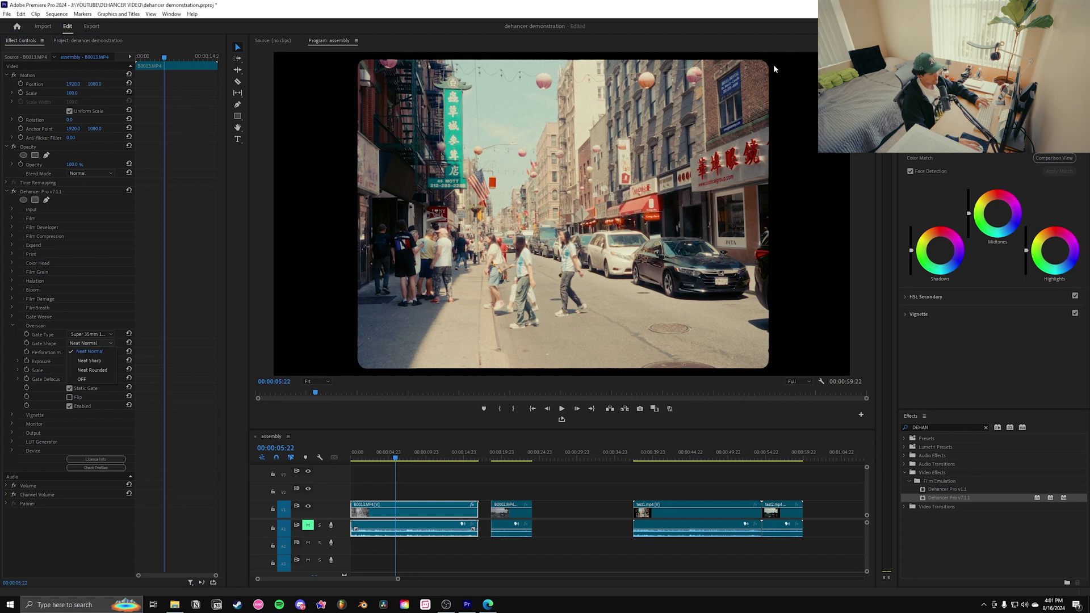
left_click(89, 361)
left_click(91, 343)
left_click(88, 378)
left_click(91, 352)
left_click(84, 380)
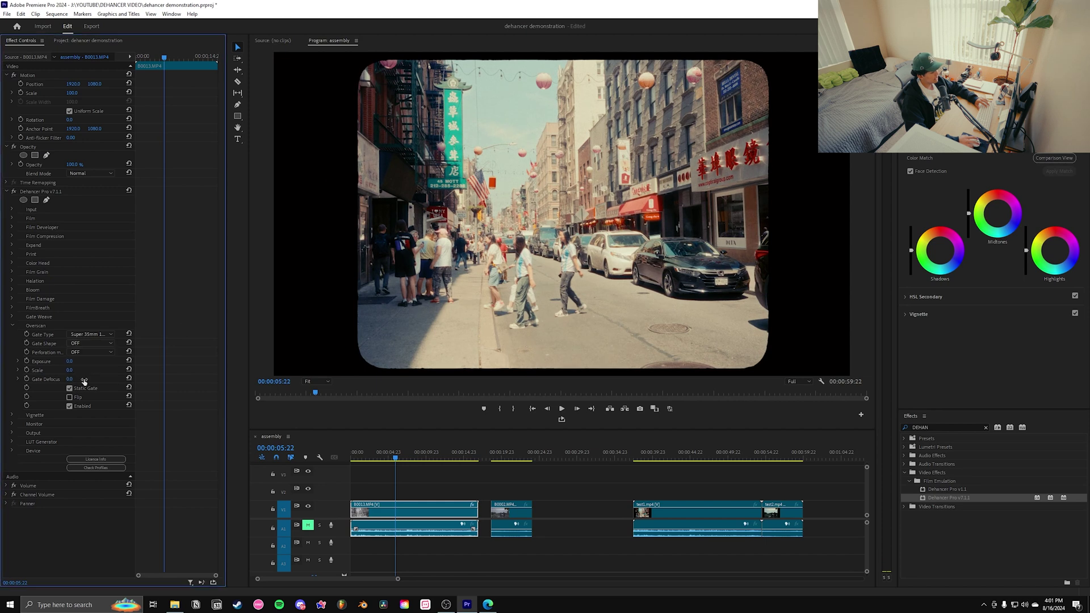
left_click(91, 343)
left_click(88, 369)
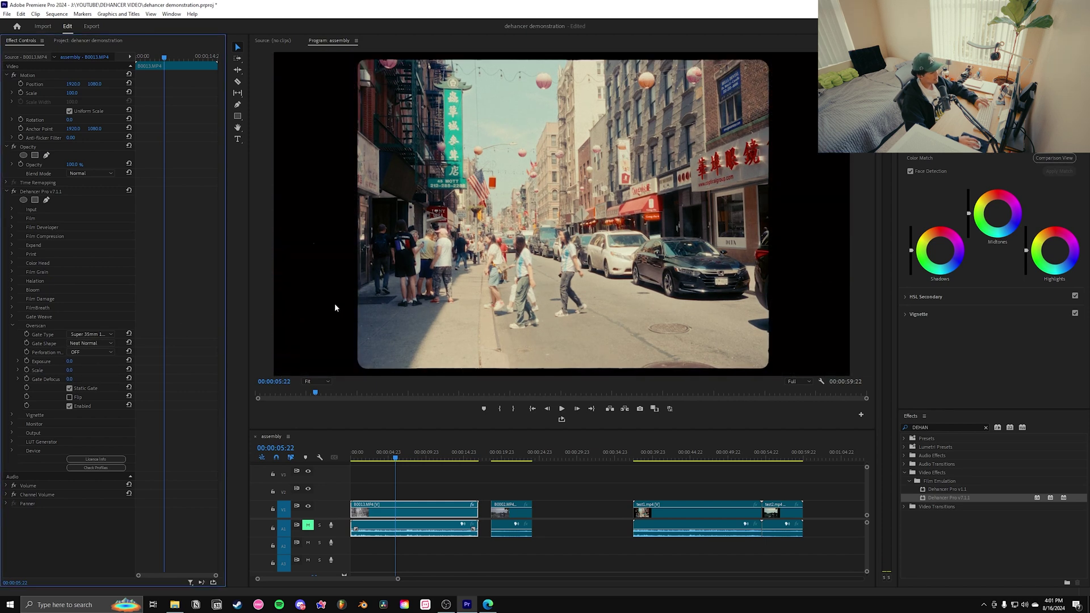
- With Negative perforations, try the Super 8mm, Standard 16mm and Super 16mm gate types, then return to Super 35mm 1.37:1
left_click(91, 335)
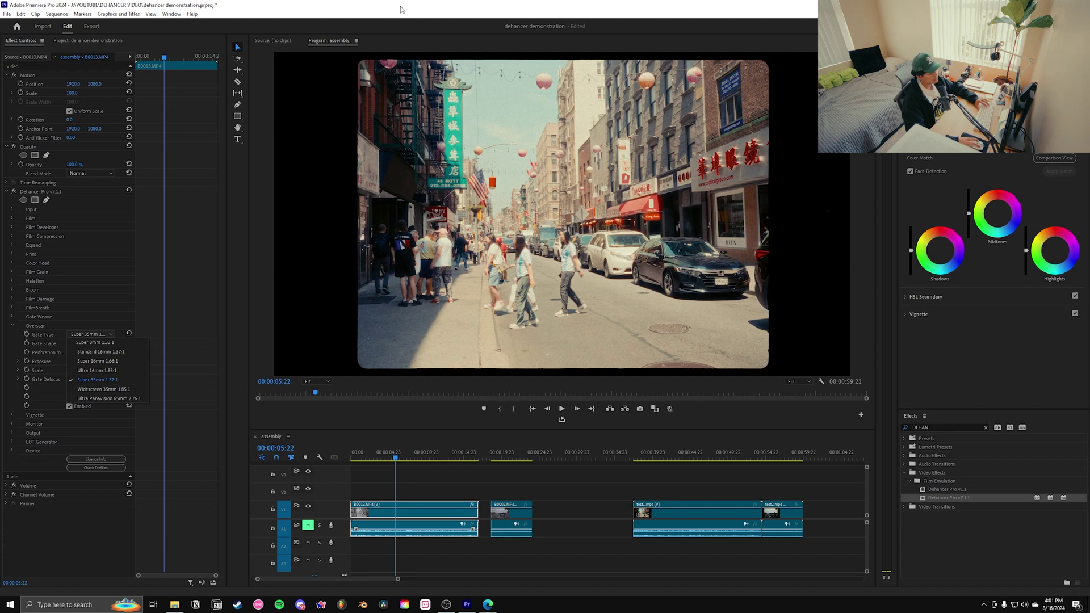
key("Escape")
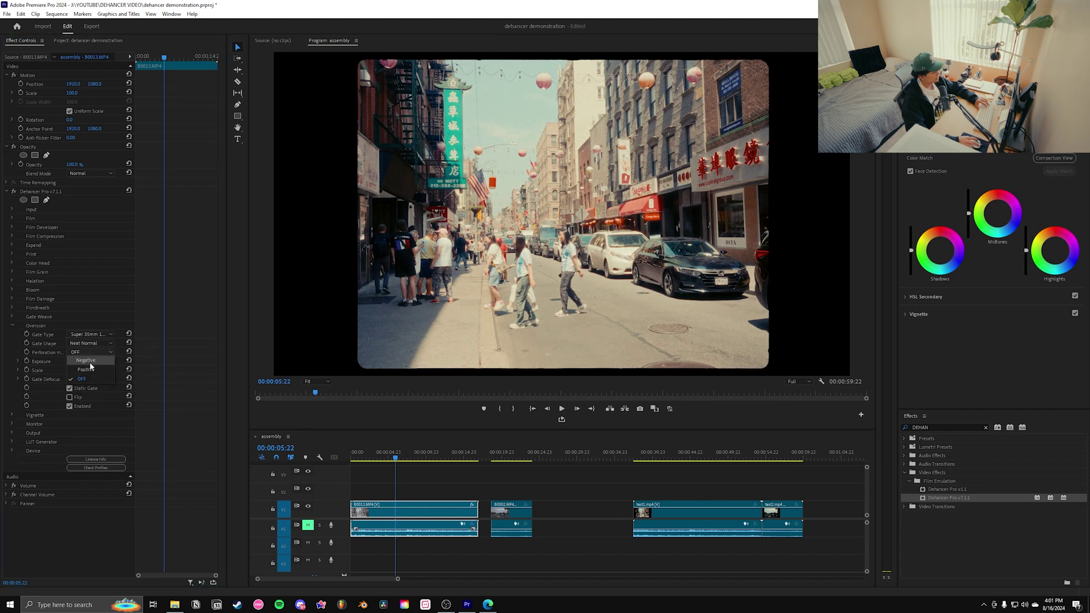
left_click(91, 334)
left_click(93, 345)
left_click(91, 334)
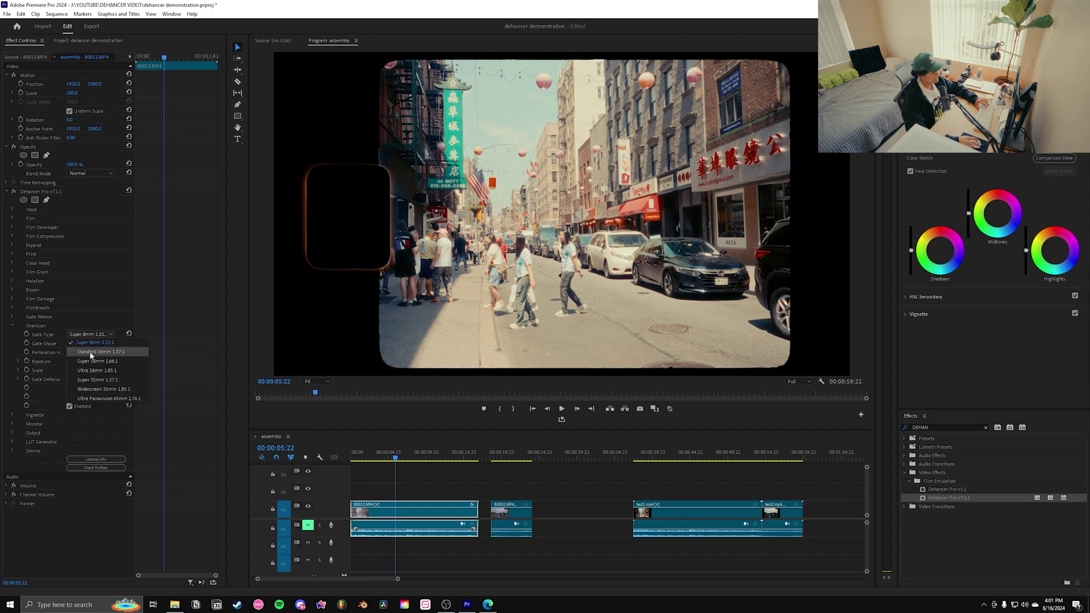
left_click(90, 354)
left_click(92, 334)
left_click(97, 361)
left_click(101, 335)
left_click(96, 379)
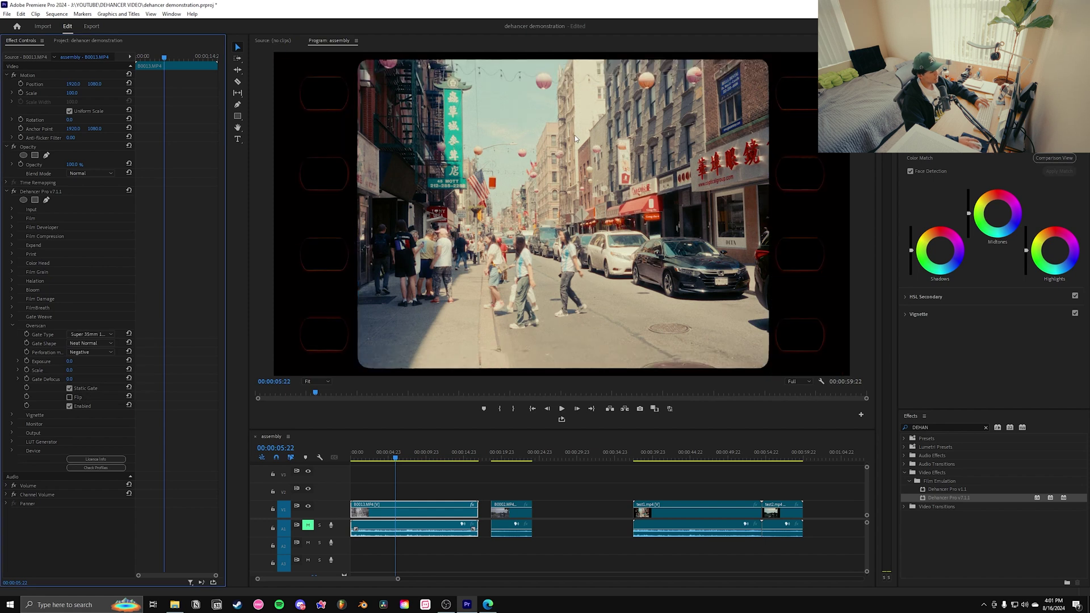
- Try wider gate types, including Ultra Panavision 65mm 2.76:1, then undo back to Super 35mm with perforations OFF
left_click(94, 334)
left_click(93, 388)
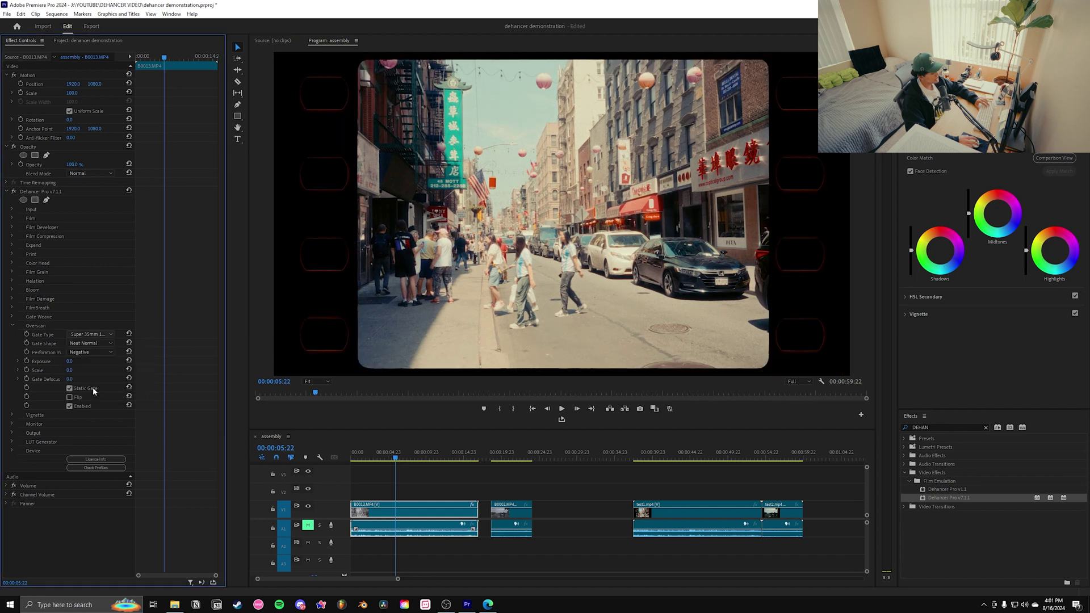
left_click(92, 335)
left_click(93, 375)
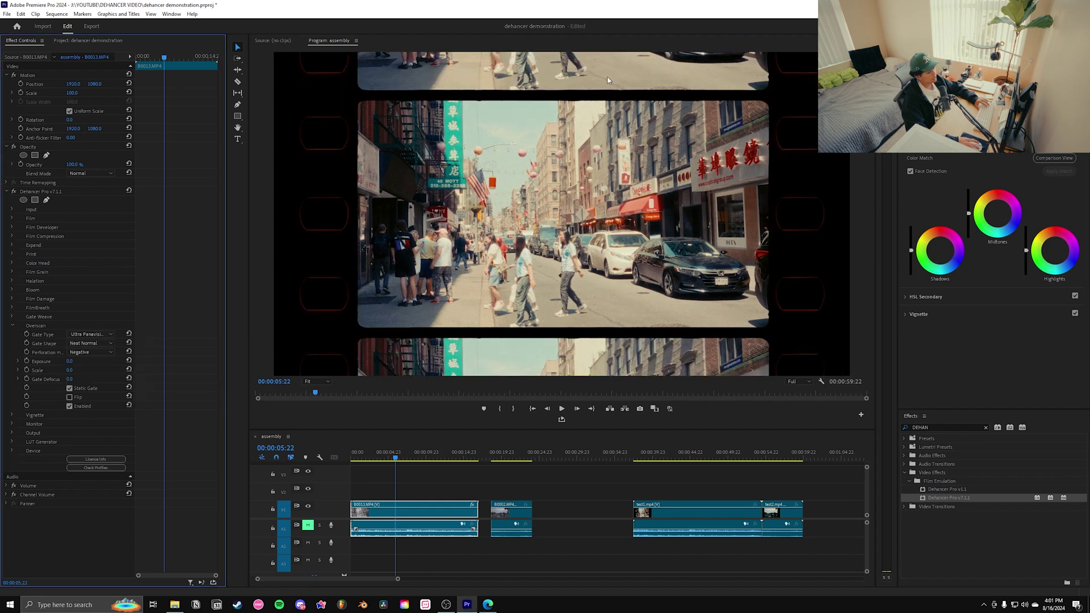
key("ctrl+z")
key("ctrl+z")
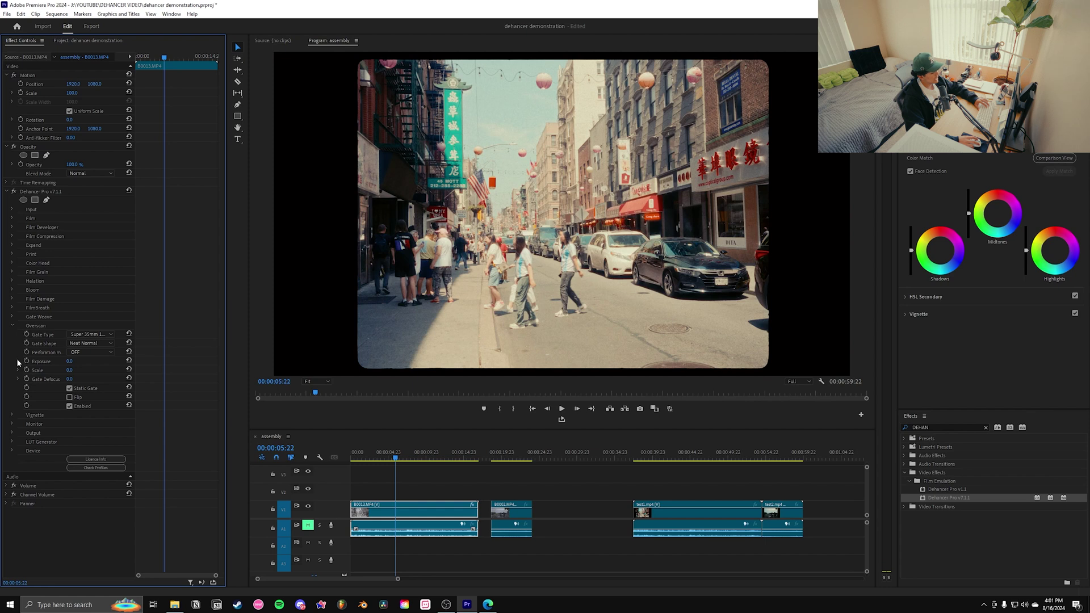
- View the Exposure, Scale and Gate Defocus sliders of Overscan
left_click(18, 361)
left_click(17, 387)
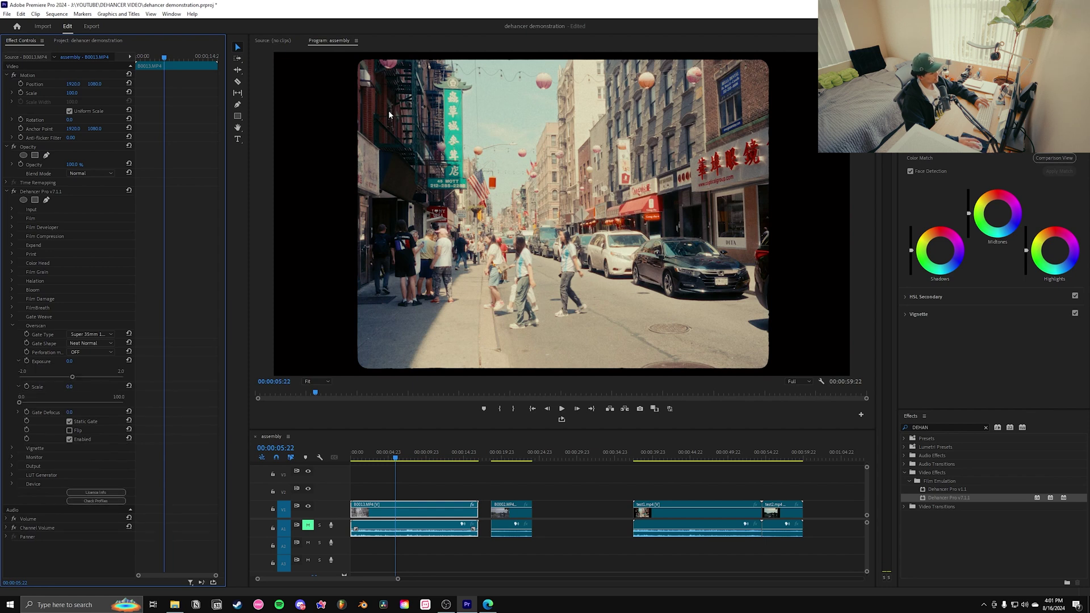
left_click_drag(19, 402, 19, 427)
left_click(17, 412)
- Turn off Static Gate in Overscan and scrub through the clip to see the gate movement
left_click(69, 439)
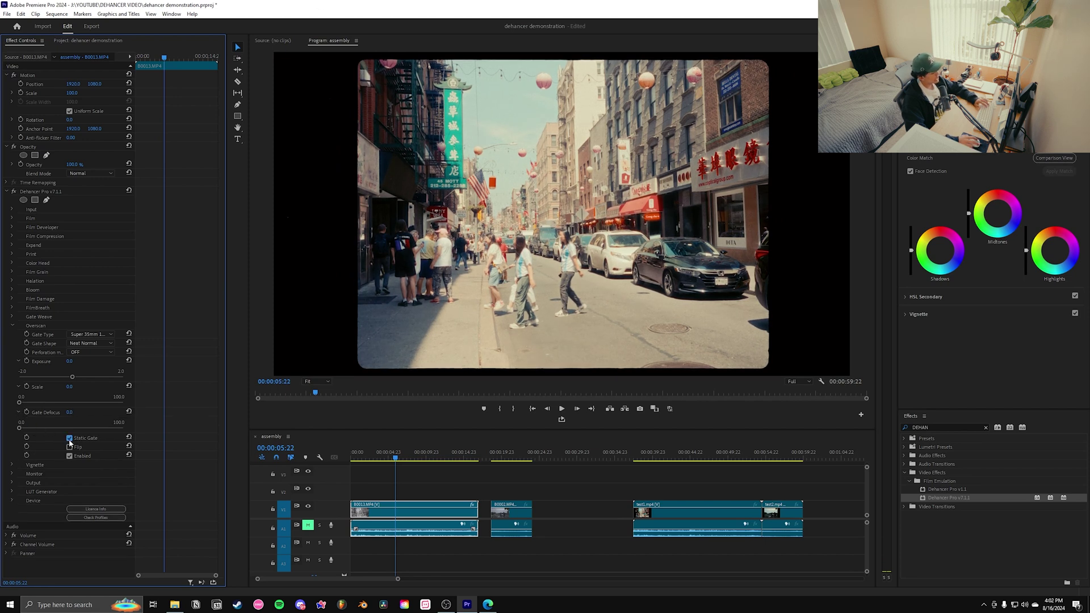
left_click(386, 459)
left_click_drag(386, 459, 372, 458)
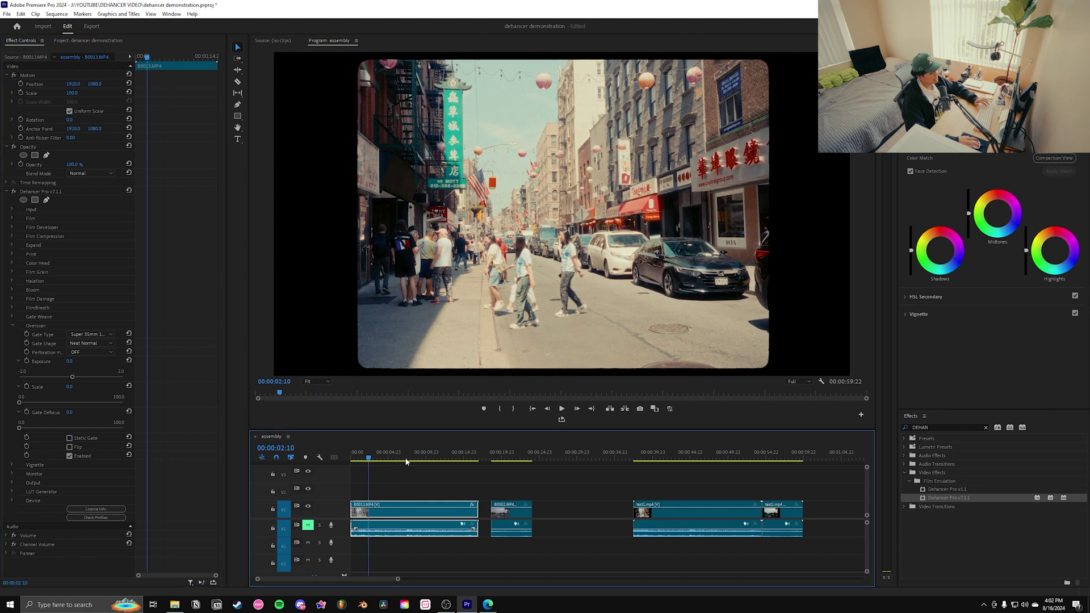
- Play the street clip to review the gate movement, then turn Static Gate back on in Overscan
key("space")
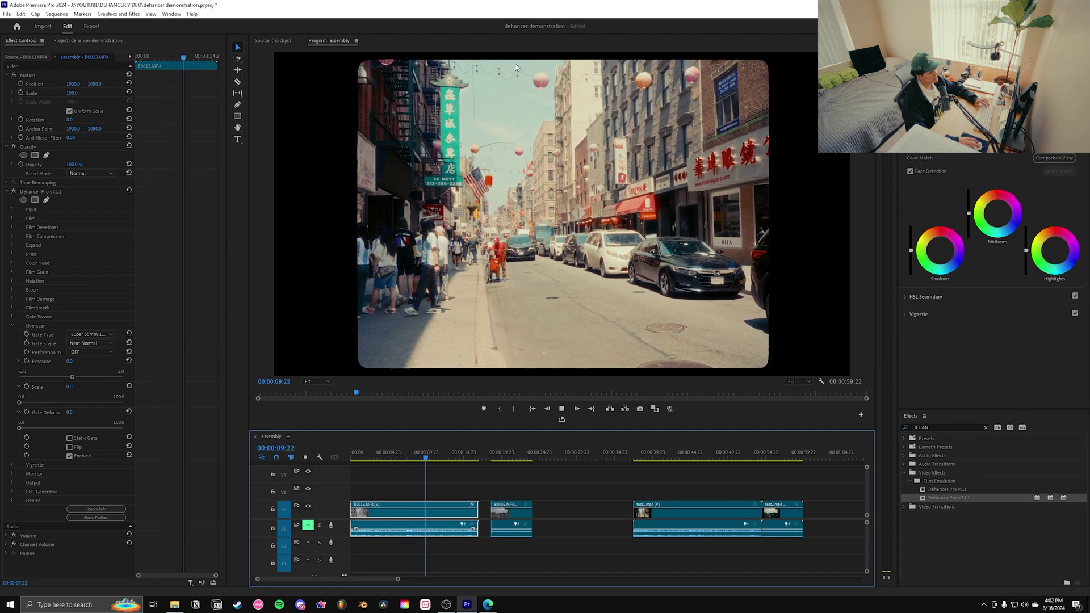
left_click(70, 438)
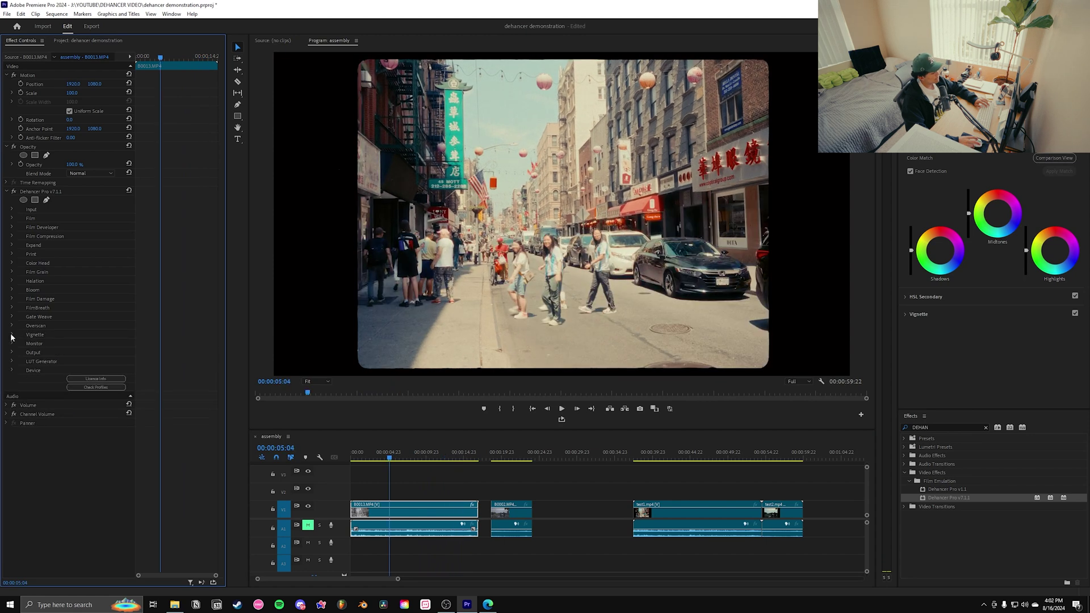
- Toggle the Vignette to compare its effect, then turn on the False Color overlay in the Monitor settings
left_click(69, 398)
left_click(70, 397)
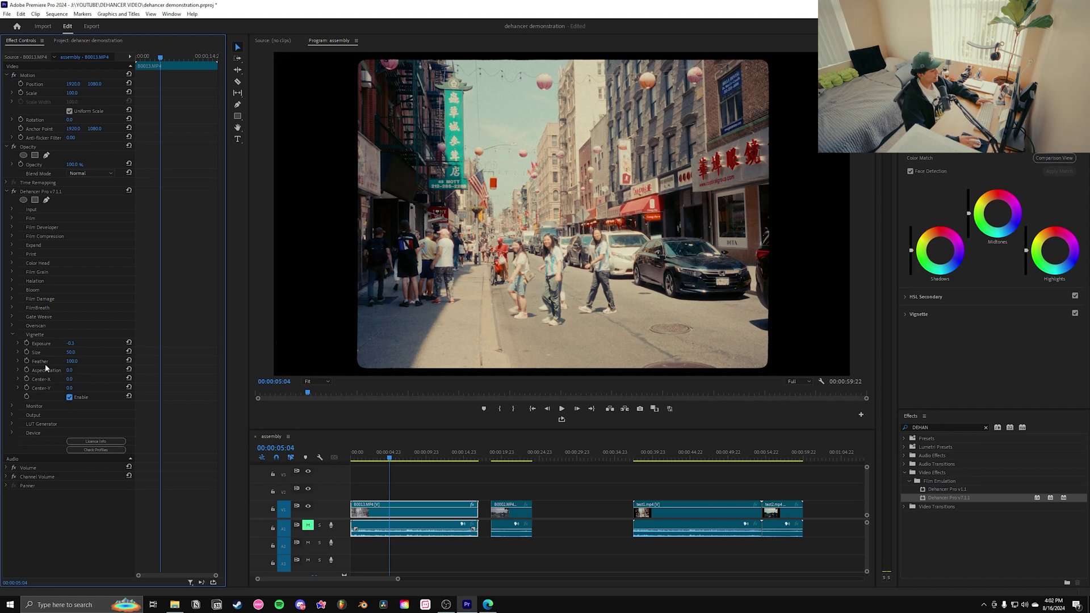
left_click(26, 335)
left_click(27, 343)
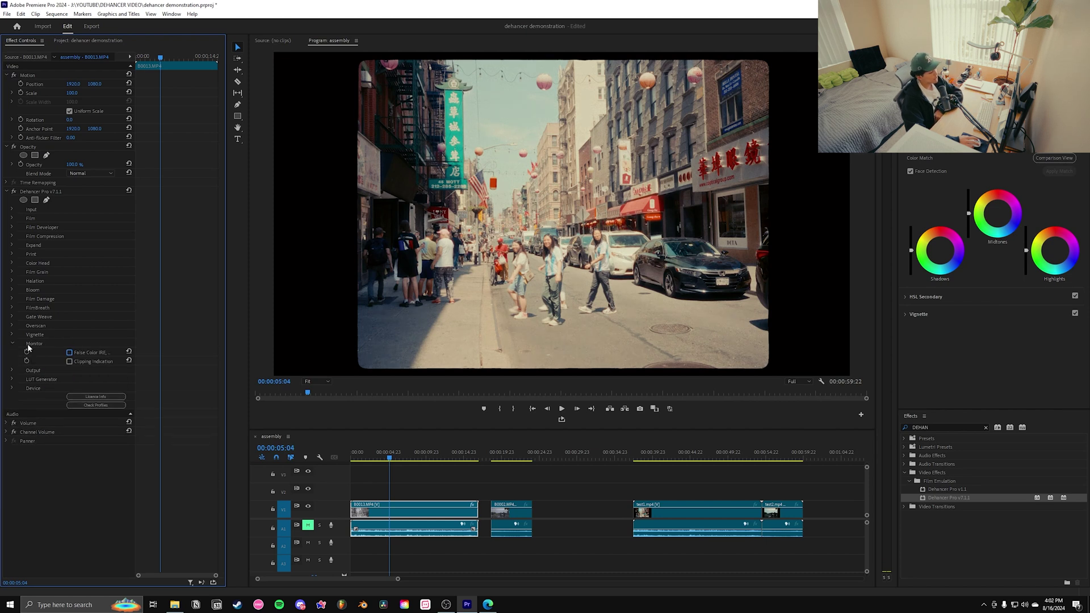
left_click(69, 353)
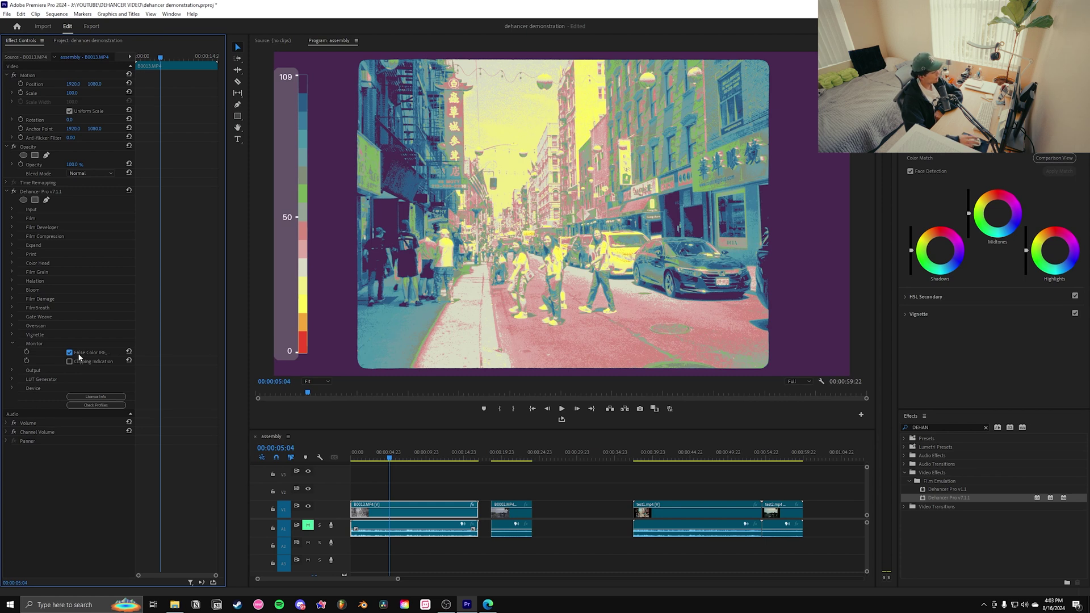
- Apply Dehancer Pro v7.1.1 to clip B0002.MP4 and set its input source to a Sony Cinema Line camera profile
left_click(507, 460)
left_click_drag(991, 494, 514, 514)
left_click(11, 210)
left_click(90, 218)
left_click(91, 246)
left_click(91, 227)
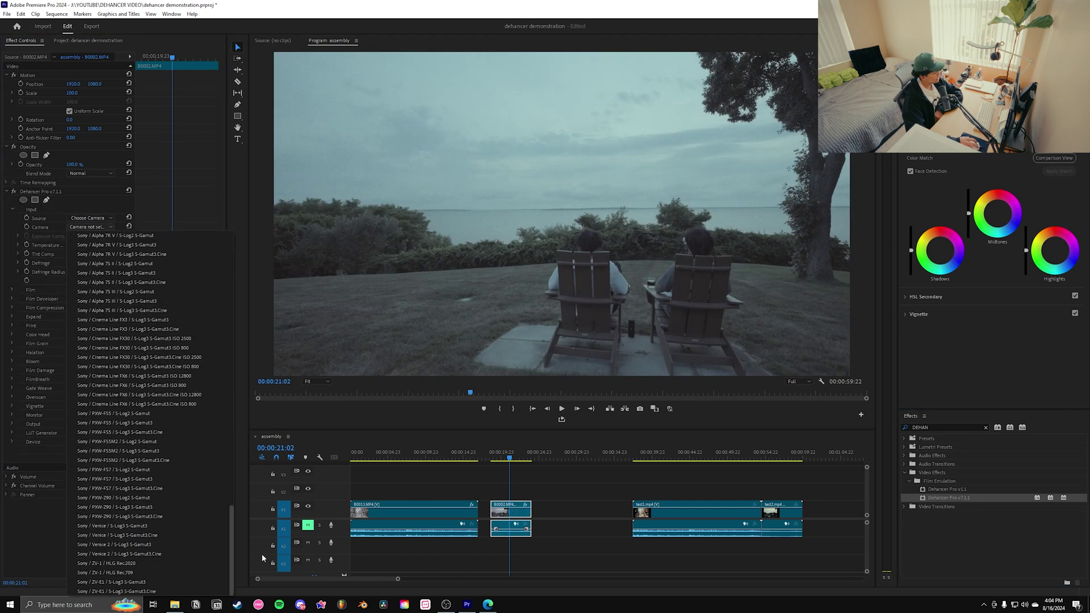
scroll(159, 372, "up", 1)
left_click(160, 372)
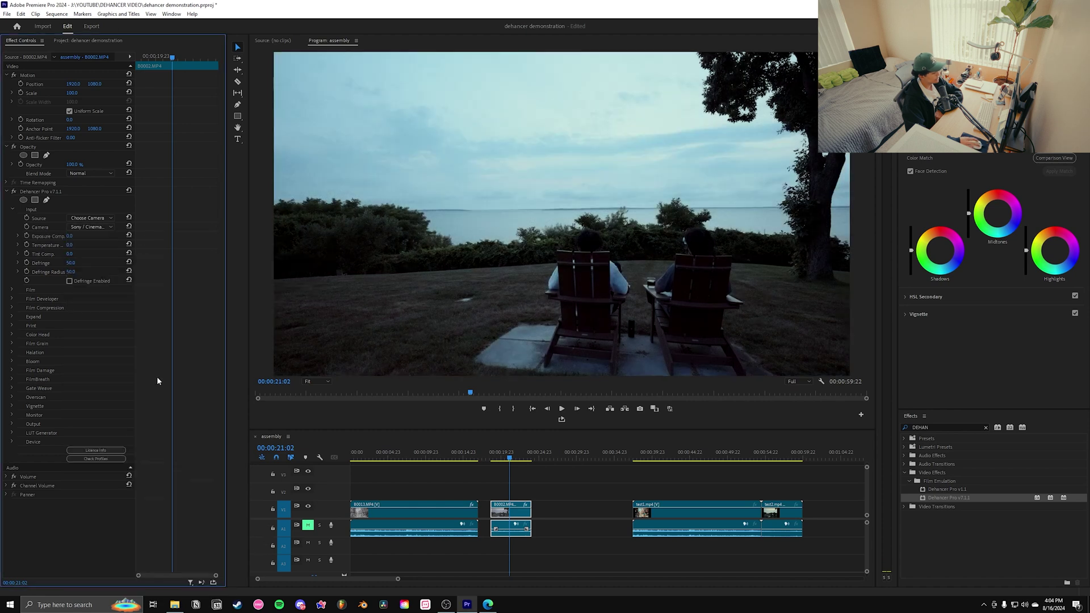
- Raise the input Temperature compensation slightly and lower the Tint compensation slightly for the lakeside clip
left_click(19, 244)
left_click_drag(71, 261, 81, 263)
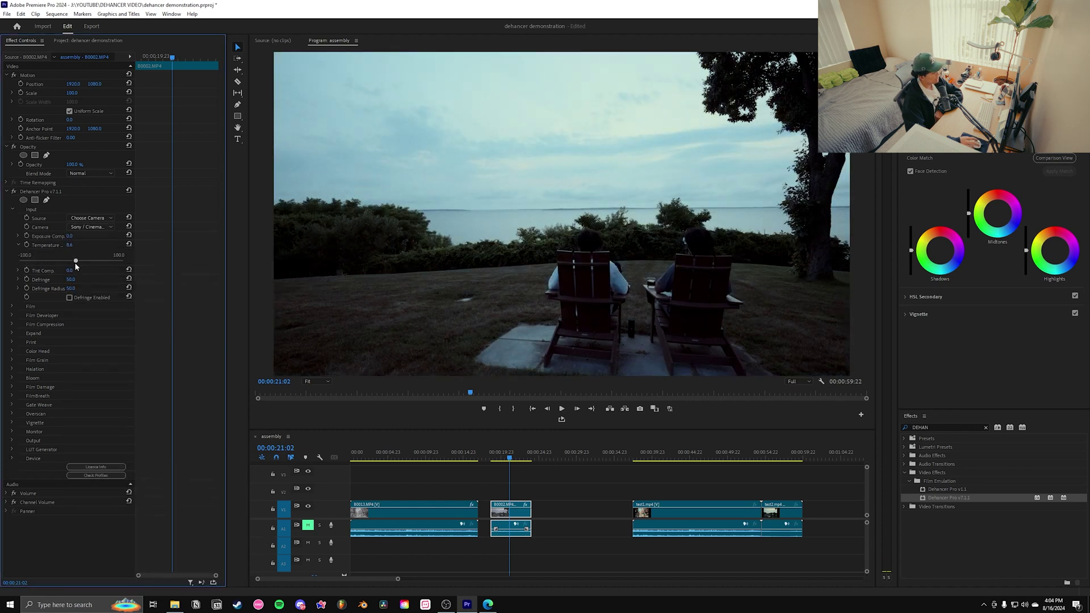
left_click(19, 271)
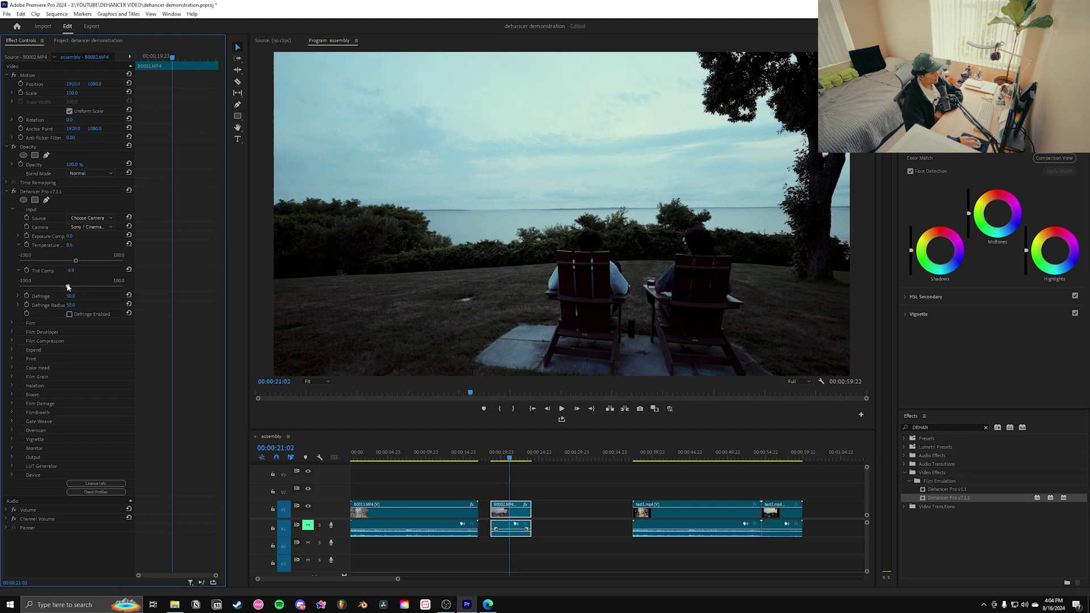
- Set the Film profile to Kodak Gold 200
left_click(12, 323)
left_click(91, 227)
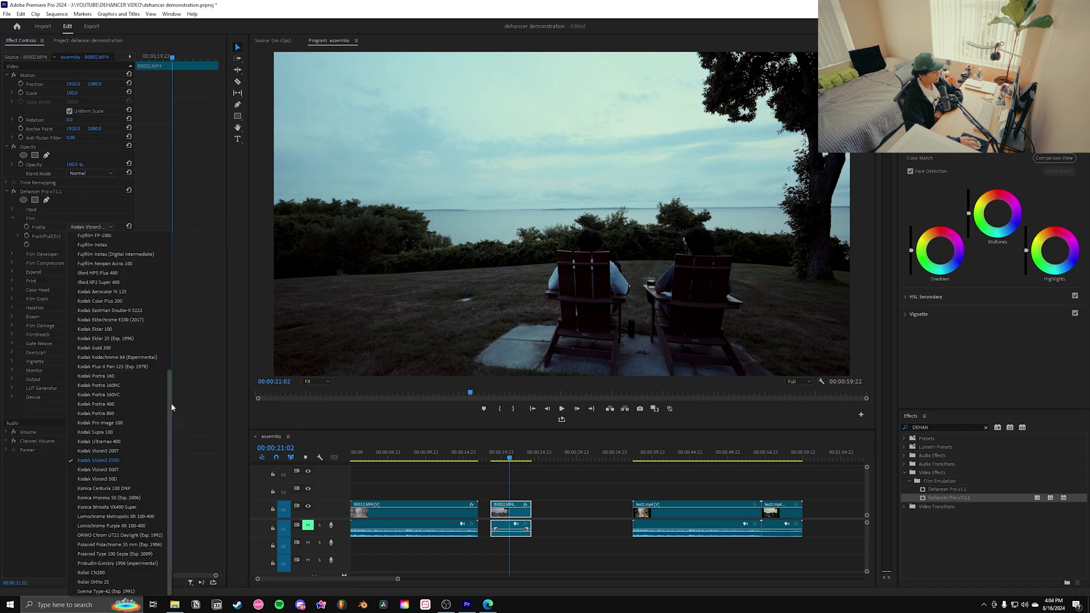
left_click(117, 348)
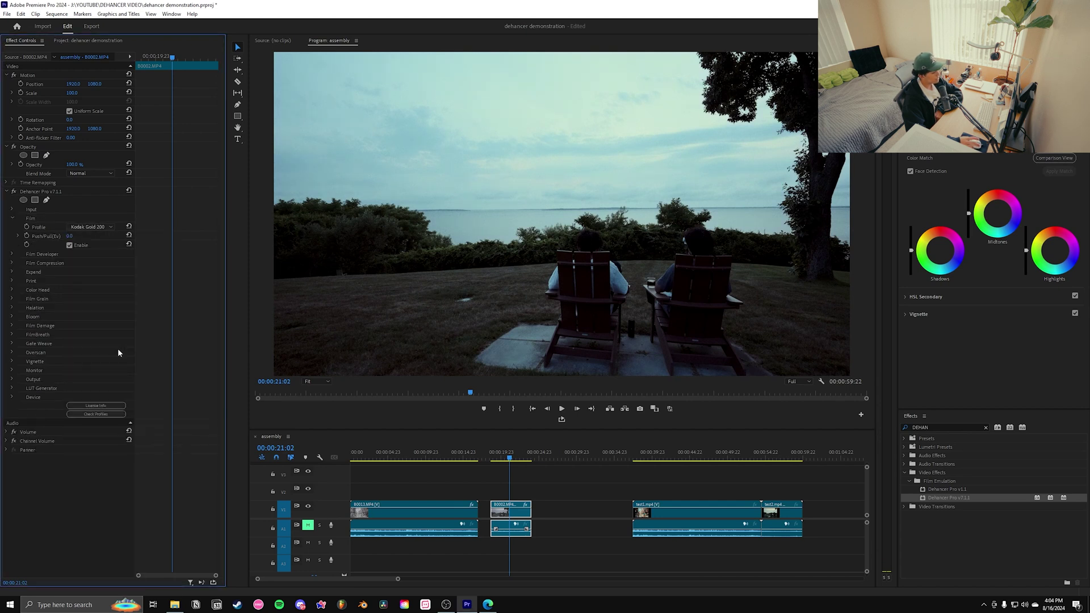
- Raise the Black Point slightly in the Expand settings to lift the shadows
left_click(12, 272)
left_click(19, 253)
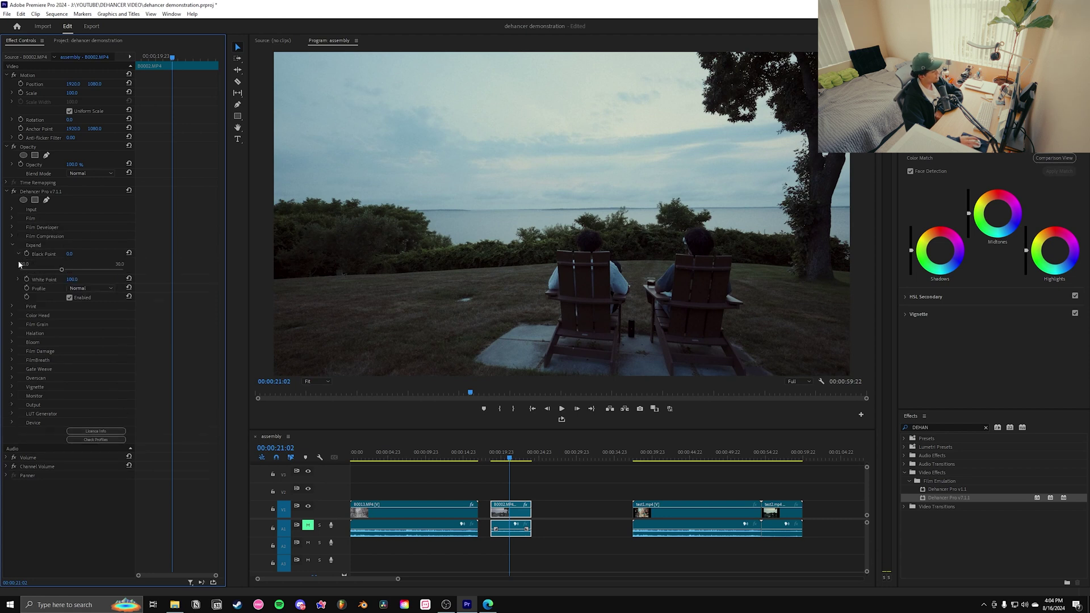
left_click(18, 279)
mouse_move(62, 272)
left_mouse_down()
mouse_move(54, 272)
mouse_move(63, 272)
left_mouse_up()
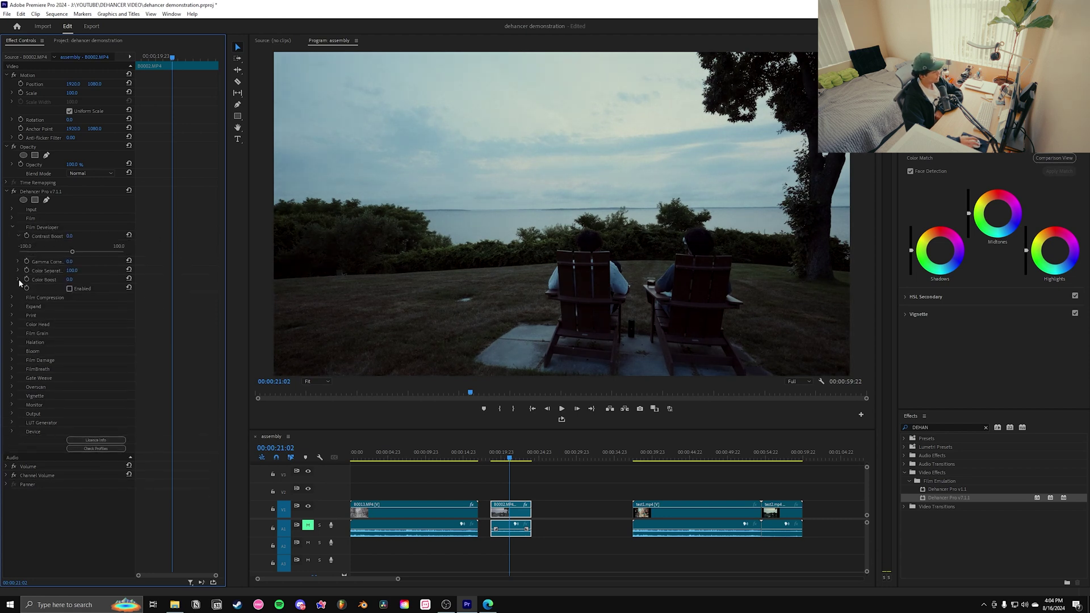
- Enable Film Developer, increase Contrast Boost slightly and raise Color Boost to about 54
left_click(18, 280)
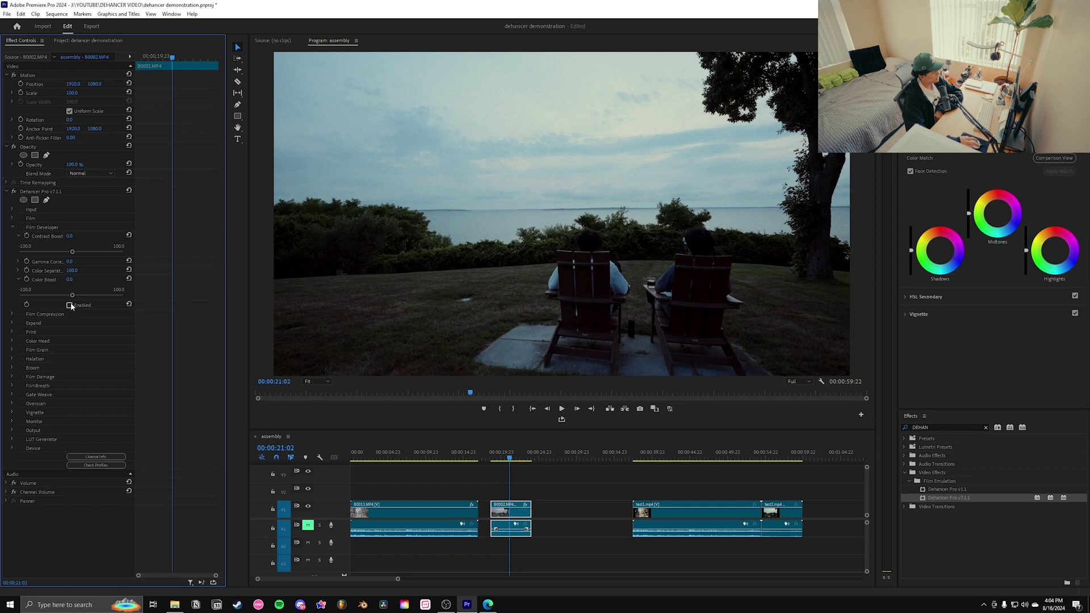
left_click_drag(72, 251, 75, 252)
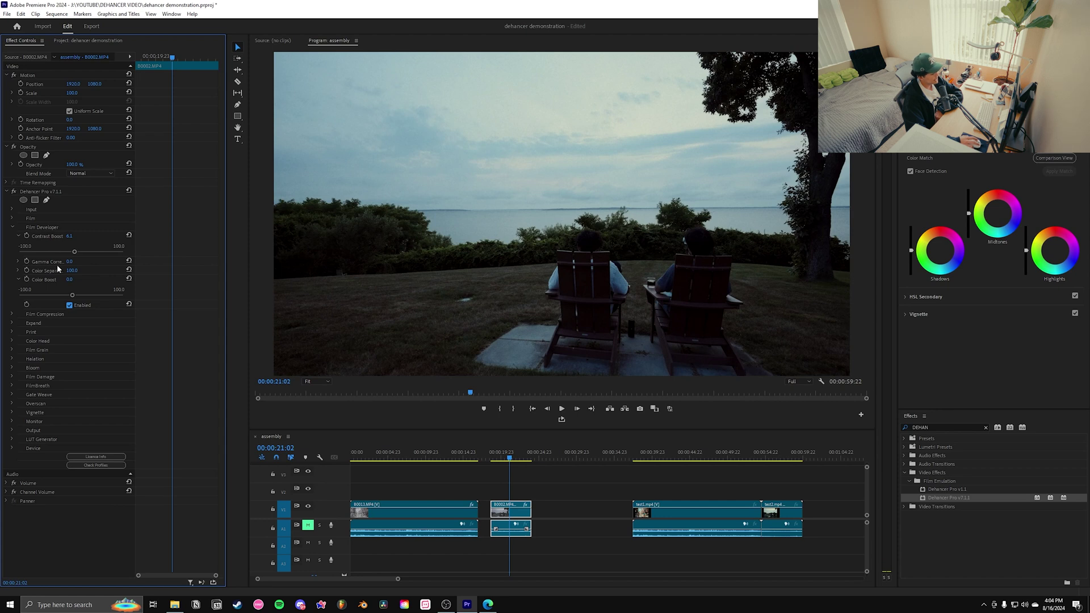
left_click_drag(73, 297, 93, 300)
- Enable Film Compression and set the Print profile to Kodak 2383
left_click(45, 314)
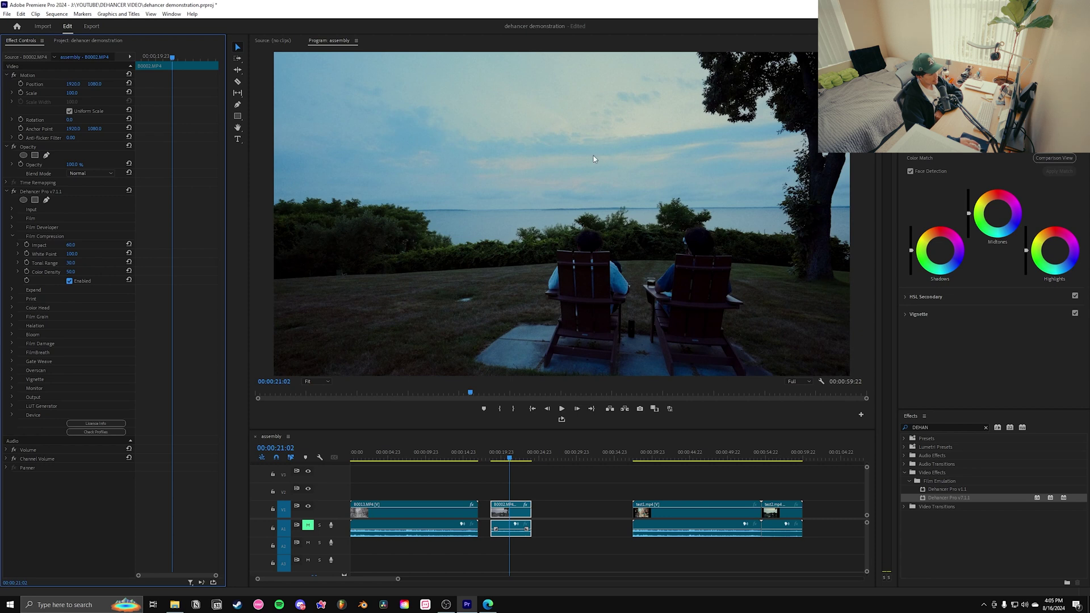
left_click(13, 240)
left_click(12, 254)
left_click(91, 263)
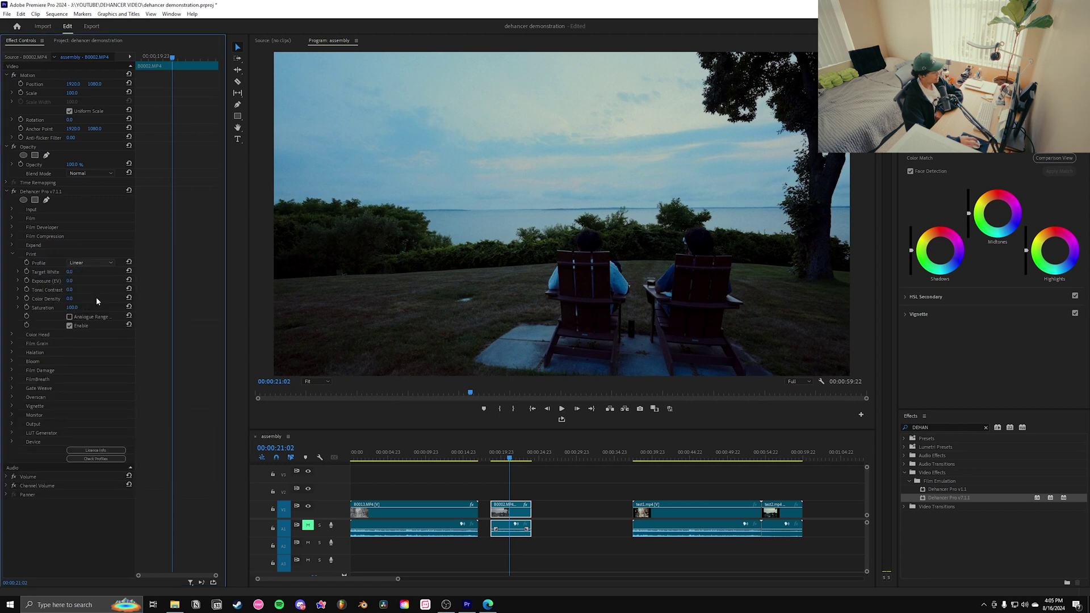
left_click(98, 299)
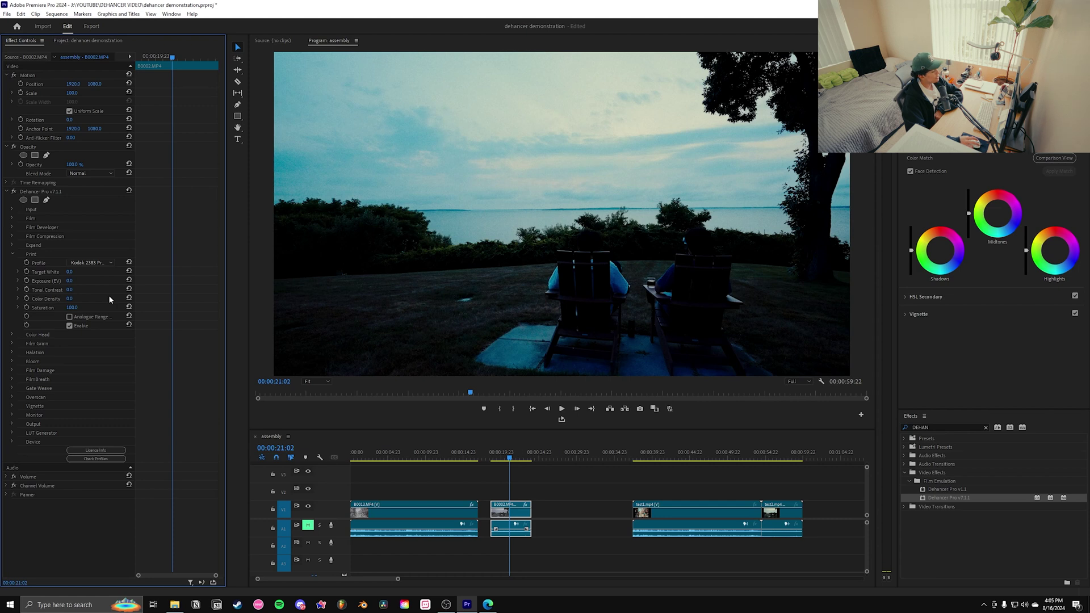
left_click(12, 256)
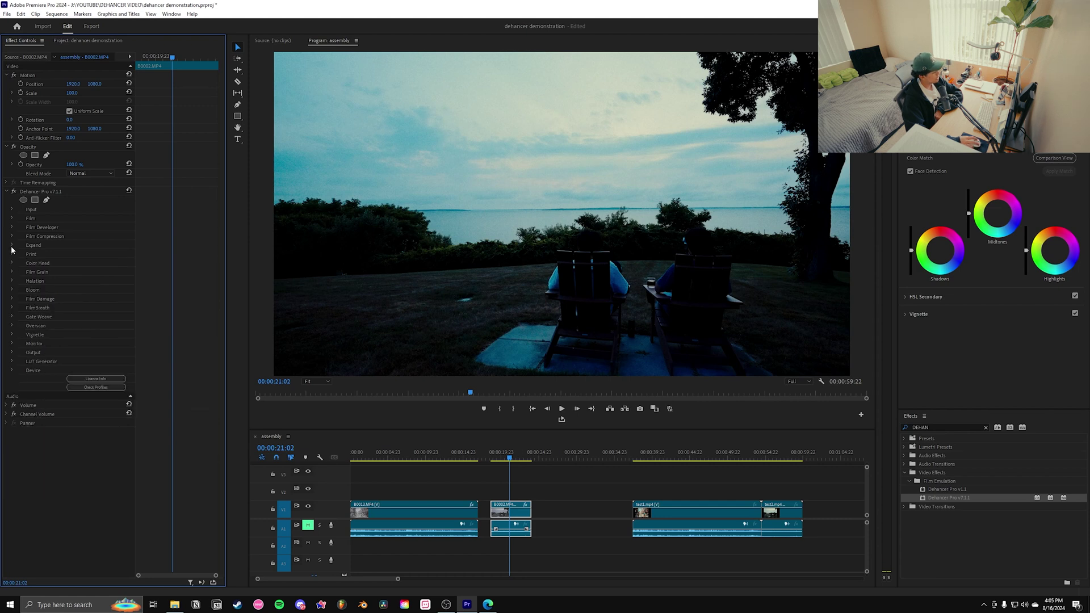
- Fine-tune the Black Point in Expand and set Film Developer's Contrast Boost to 2.0
left_click(11, 247)
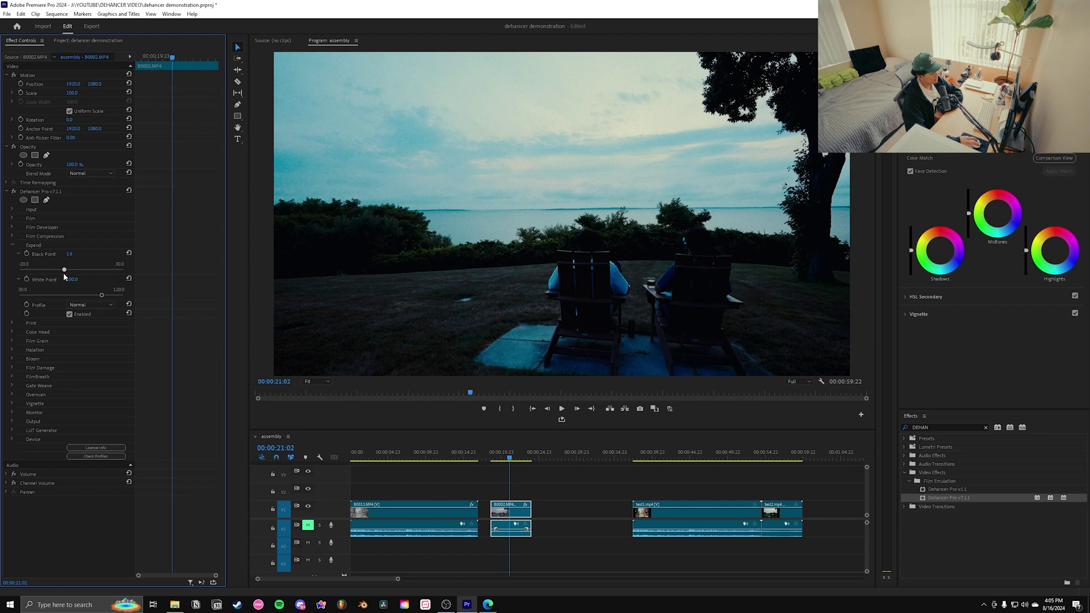
left_click(12, 245)
left_click(12, 228)
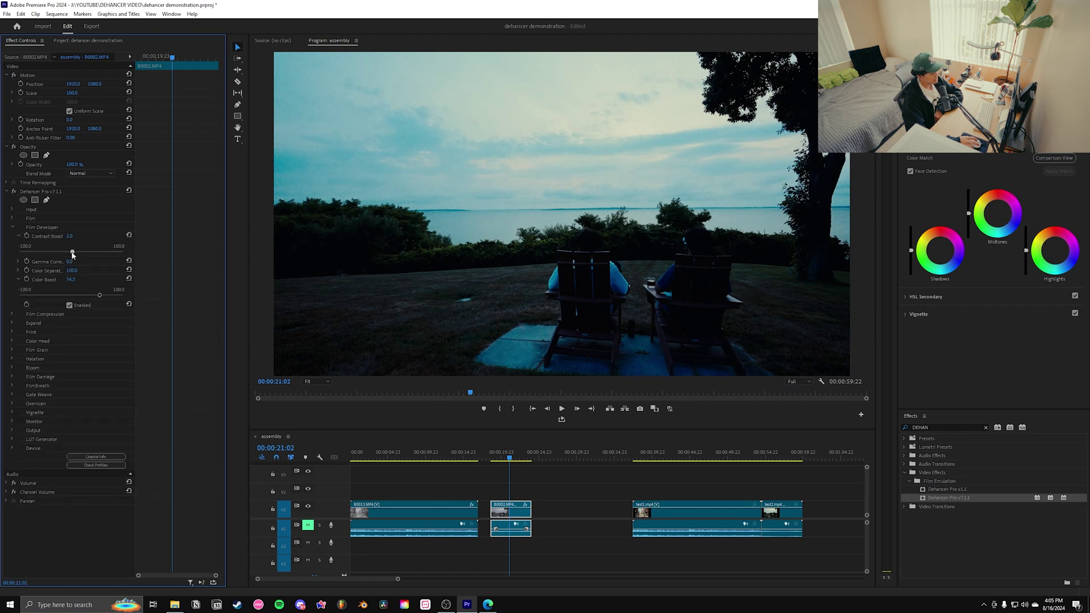
left_click(12, 227)
- Increase the Exposure slightly in the Print settings to brighten the clip
left_click(12, 254)
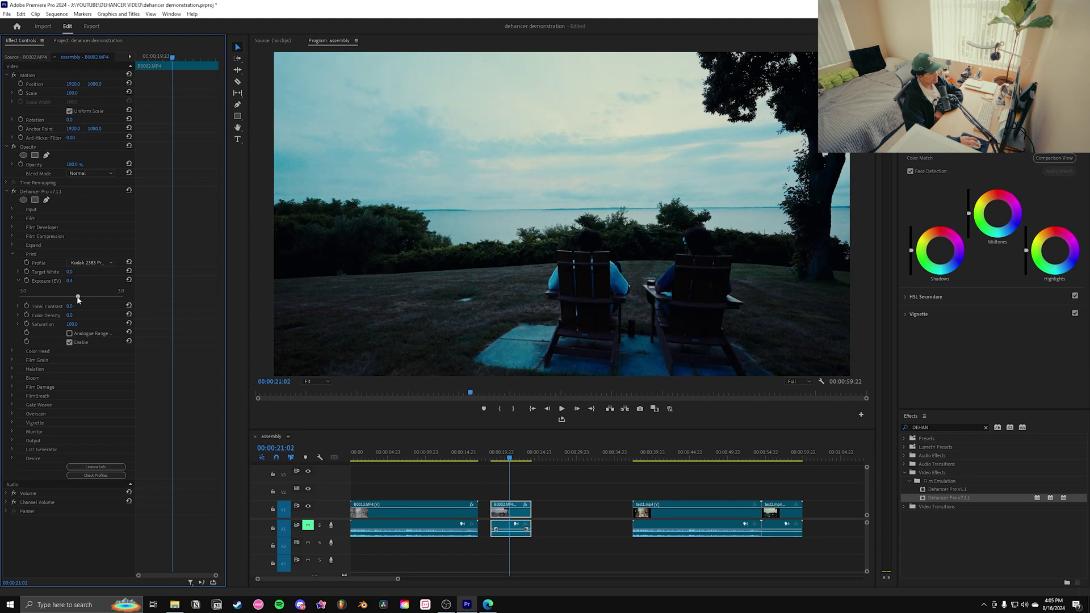
left_click(12, 254)
- Enable Color Head and set Yellow-Blue to -4.7, Magenta-Green to 1.0 and Cyan-Red to 1.4
left_click(12, 263)
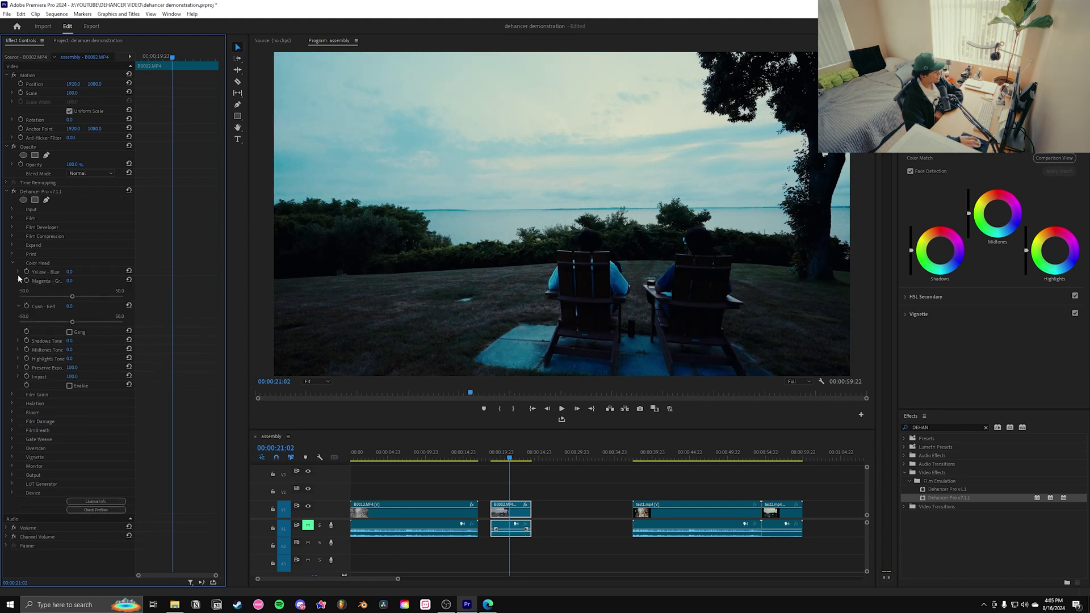
left_click(18, 273)
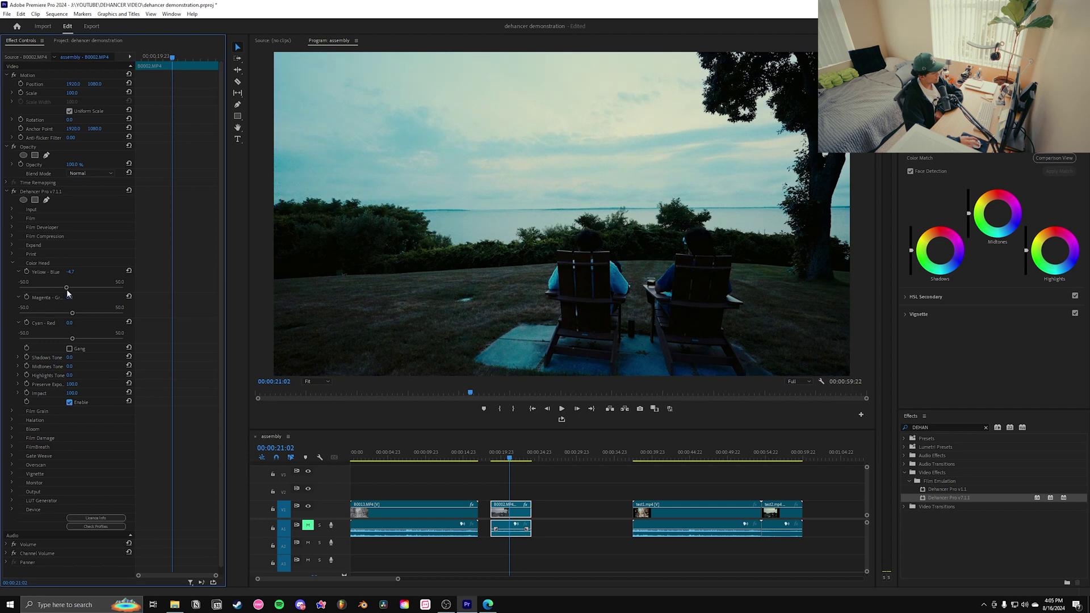
left_click_drag(72, 313, 70, 340)
- In Color Head, raise Shadows Tone to about 12 and Midtones Tone slightly, and lower Highlights Tone to about -9
left_click(18, 357)
left_click(18, 383)
left_click(18, 408)
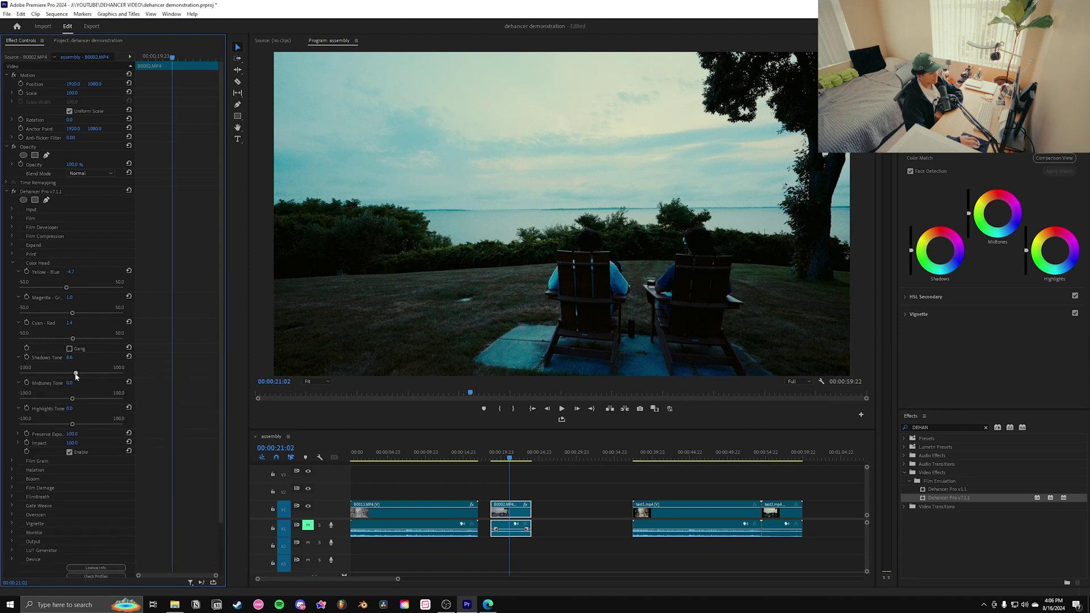
left_click_drag(73, 399, 74, 399)
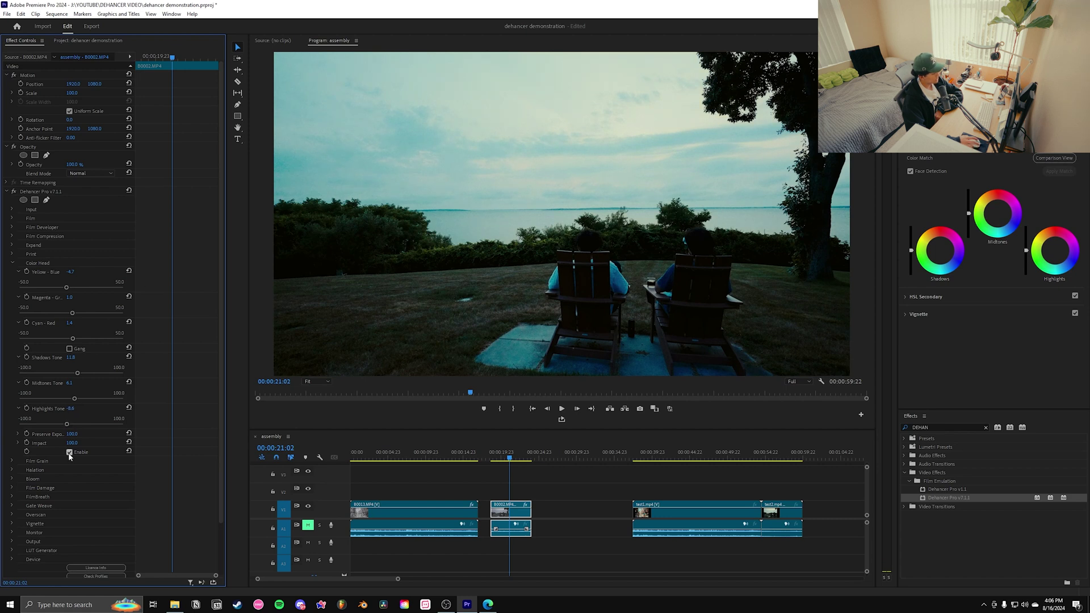
- Try the 8 mm ISO 50 Film Grain profile, change it to 8 mm ISO 500, and play the clip to check the grain
left_click(37, 461)
left_click(85, 281)
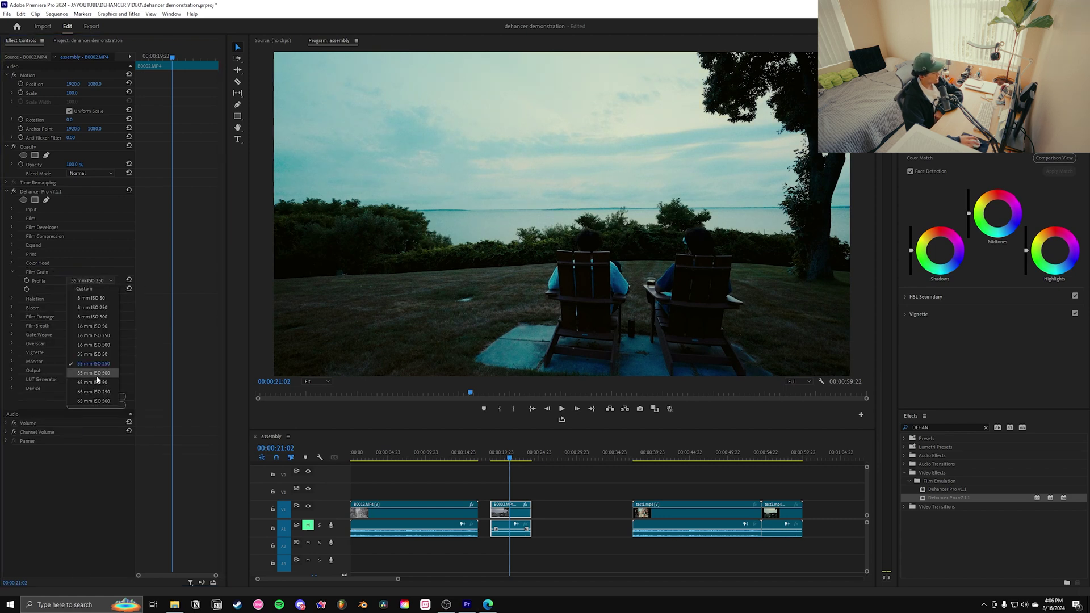
left_click(99, 298)
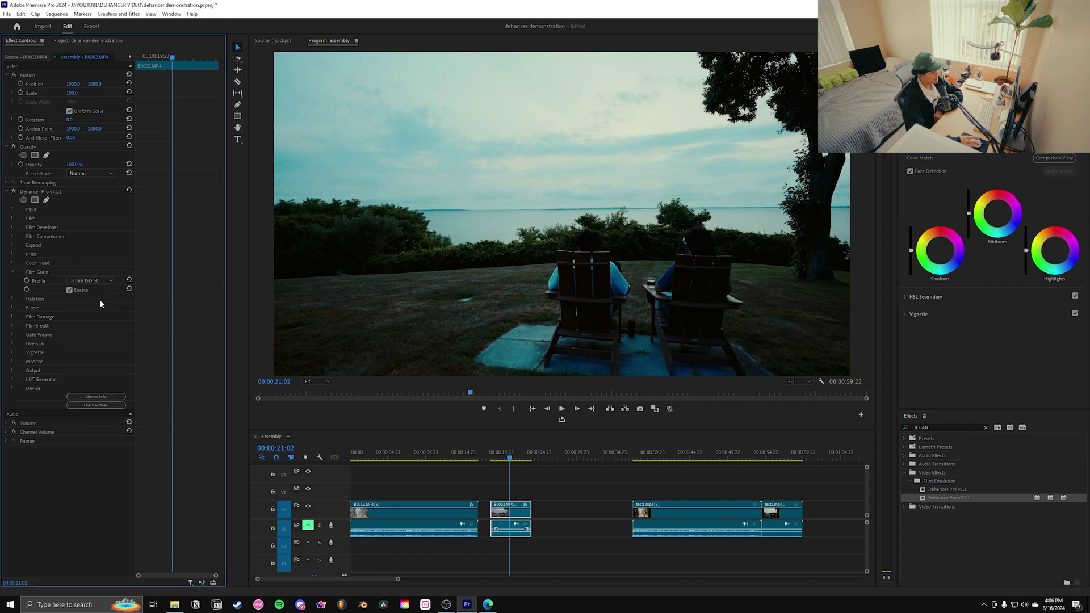
left_click(494, 452)
key("space")
key("space")
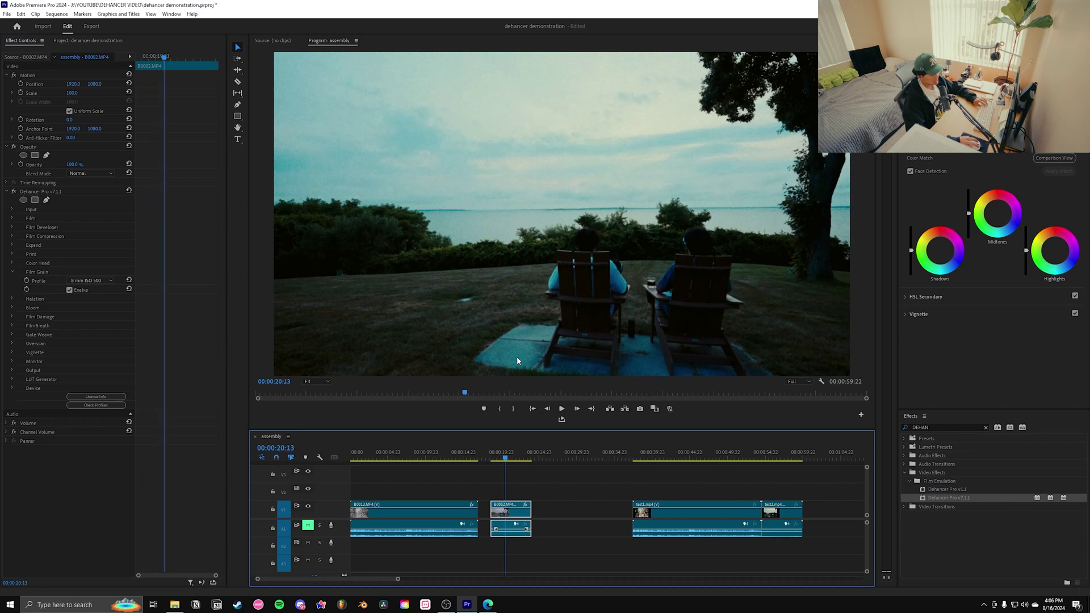
- Enable Halation, inspect the tree edges up close, and set its profile to 8 mm / Super 8
left_click(34, 298)
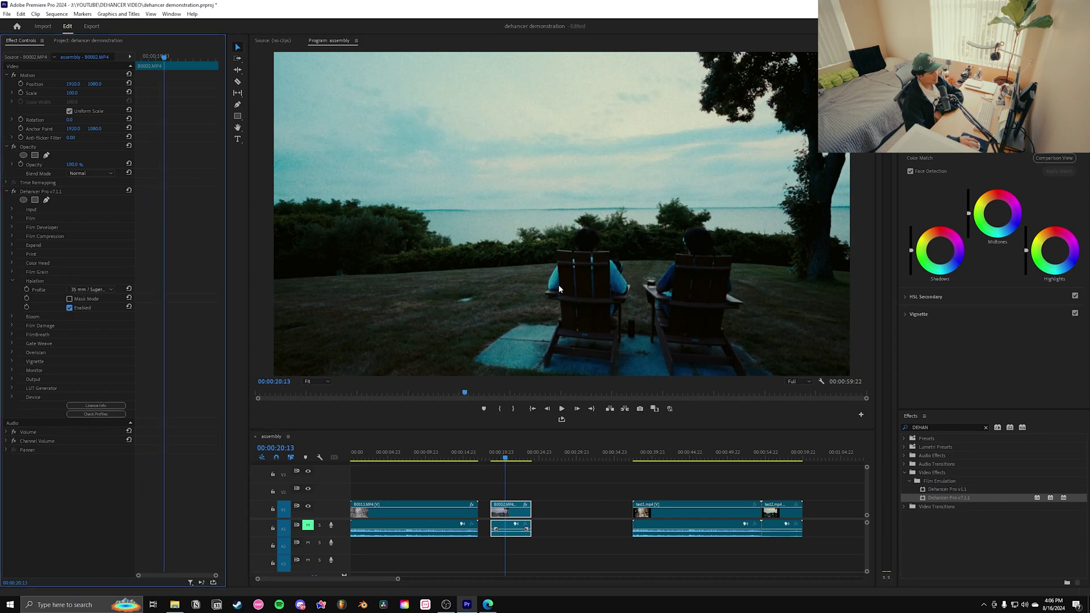
scroll(707, 132, "up", 5)
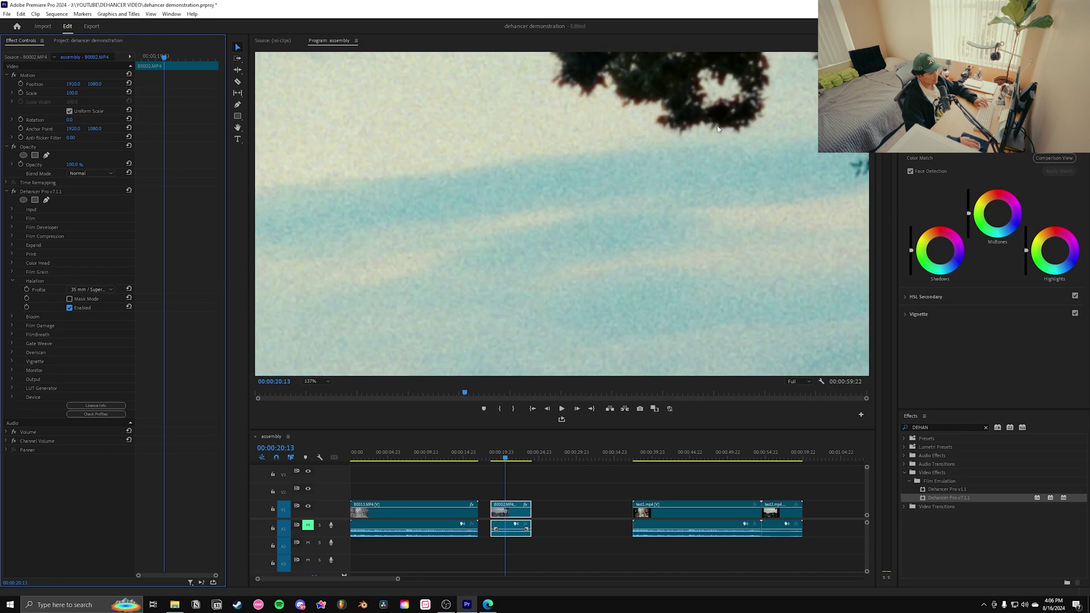
scroll(633, 180, "down", 4)
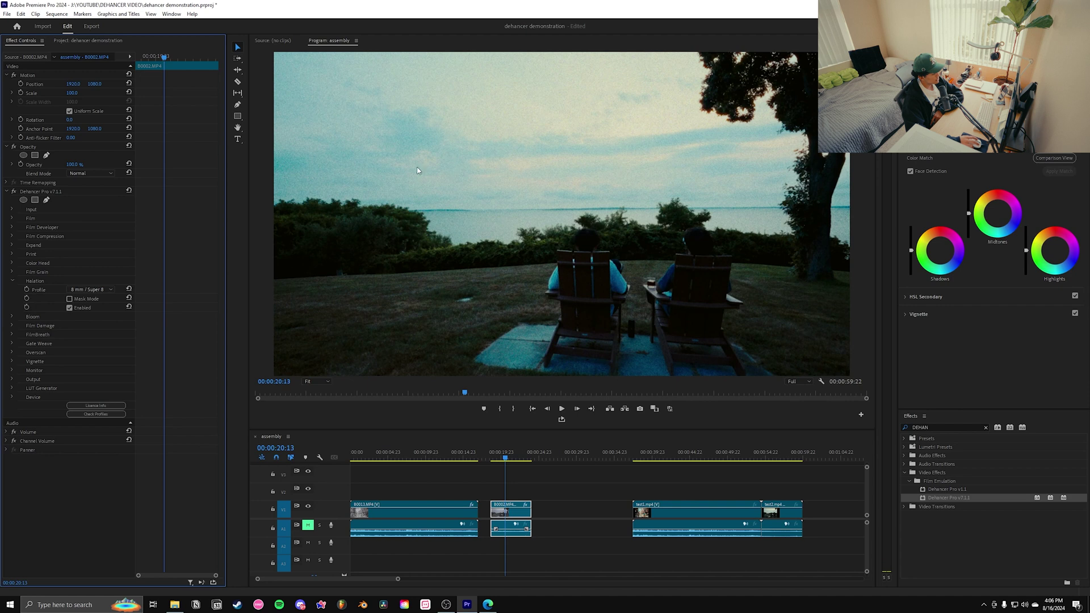
- Enable Bloom with the 8 mm / Super 8 profile
left_click(13, 280)
left_click(12, 289)
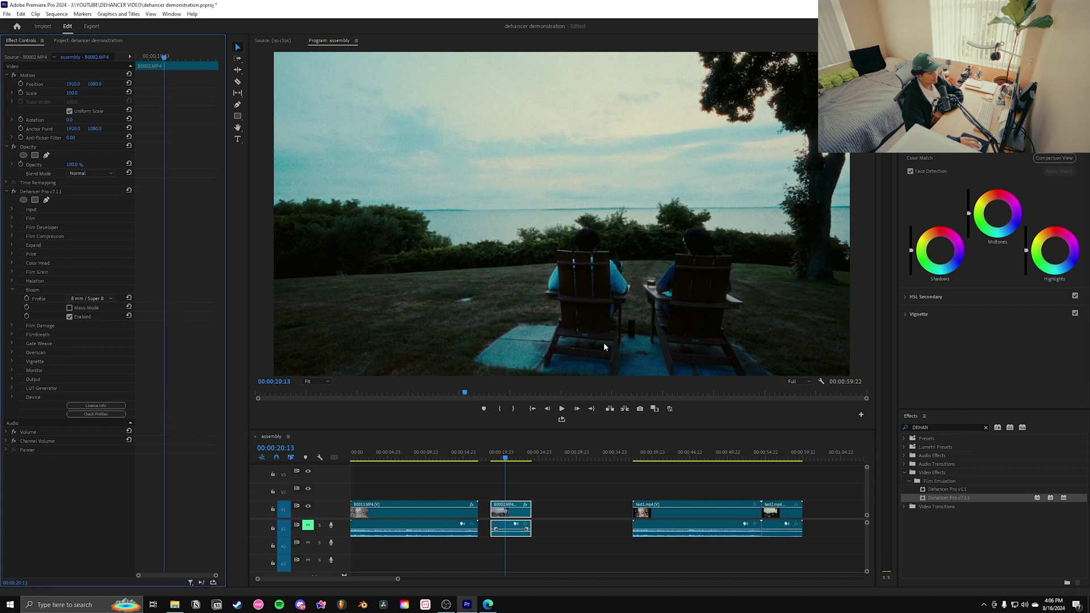
left_click(13, 290)
- Enable Film Damage with the 8 mm / Super 8 profile and play the clip to check the dust and scratches
left_click(12, 299)
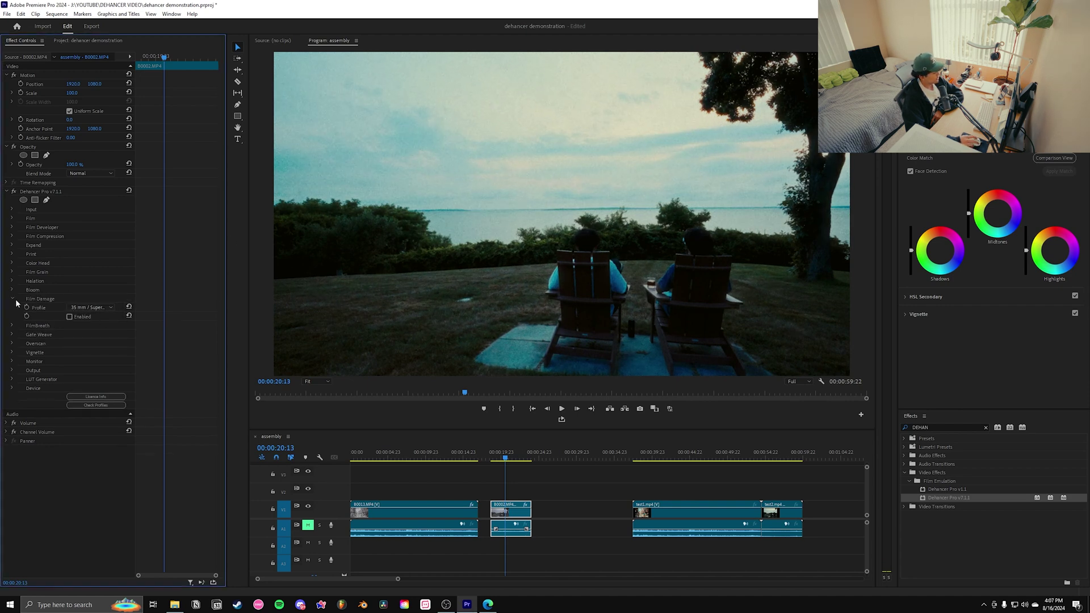
left_click(69, 317)
left_click(91, 307)
left_click(93, 329)
left_click(482, 440)
key("space")
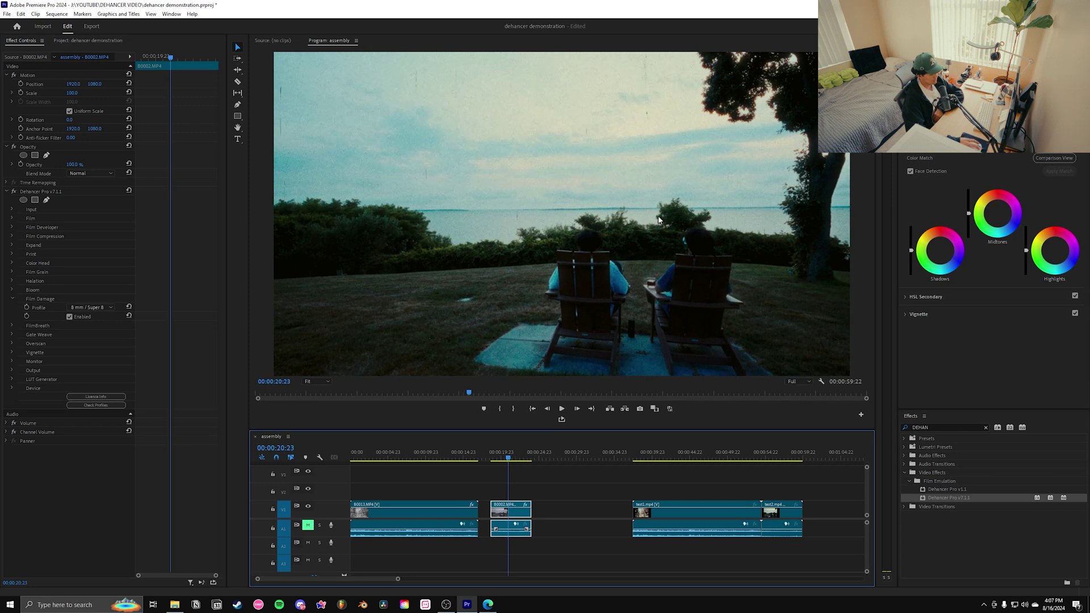
- Switch the Film Damage profile to Custom, set the Scratches Amount to 0, and scrub the clip to check it
scroll(91, 308, "down", 1)
left_click(70, 406)
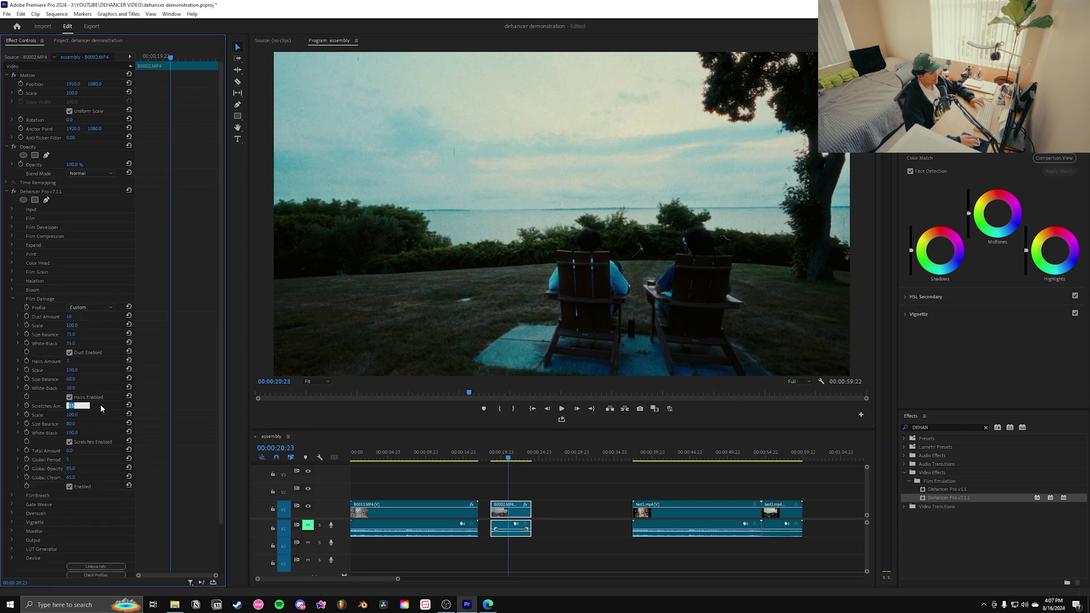
type("0")
key("Return")
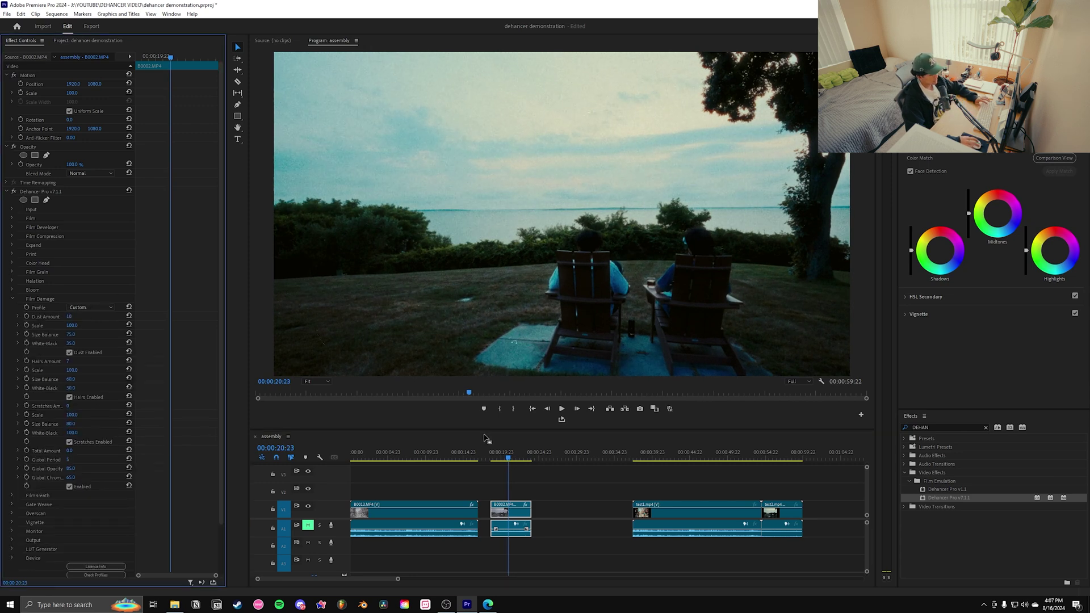
left_click_drag(502, 453, 506, 453)
- Set the Film Damage Dust Amount to 6 and Hairs Amount to 2, and play the clip to check the damage
left_click(70, 317)
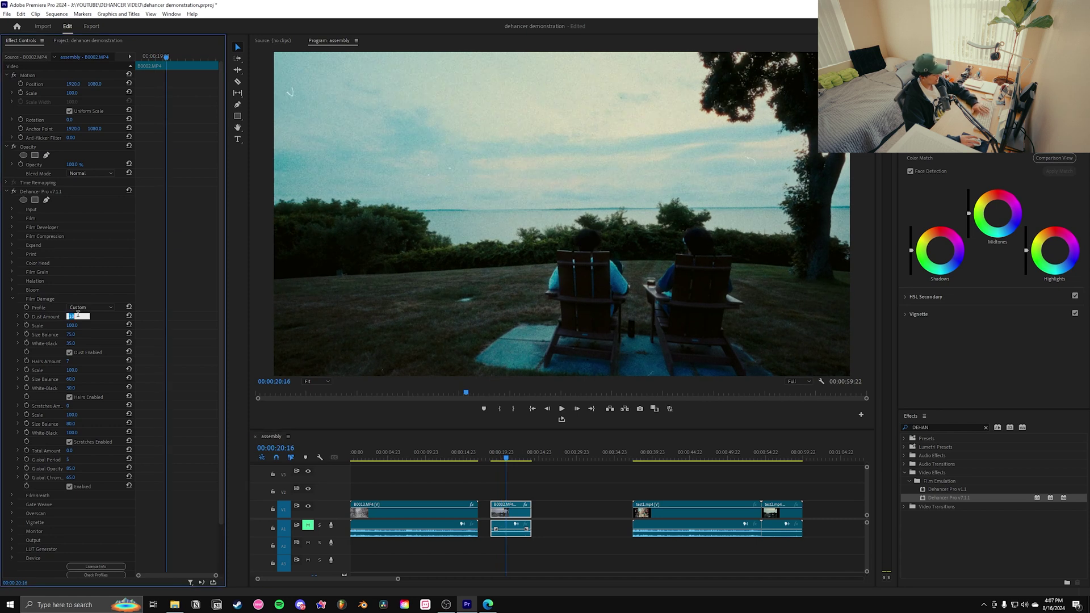
type("6")
key("Return")
left_click(68, 361)
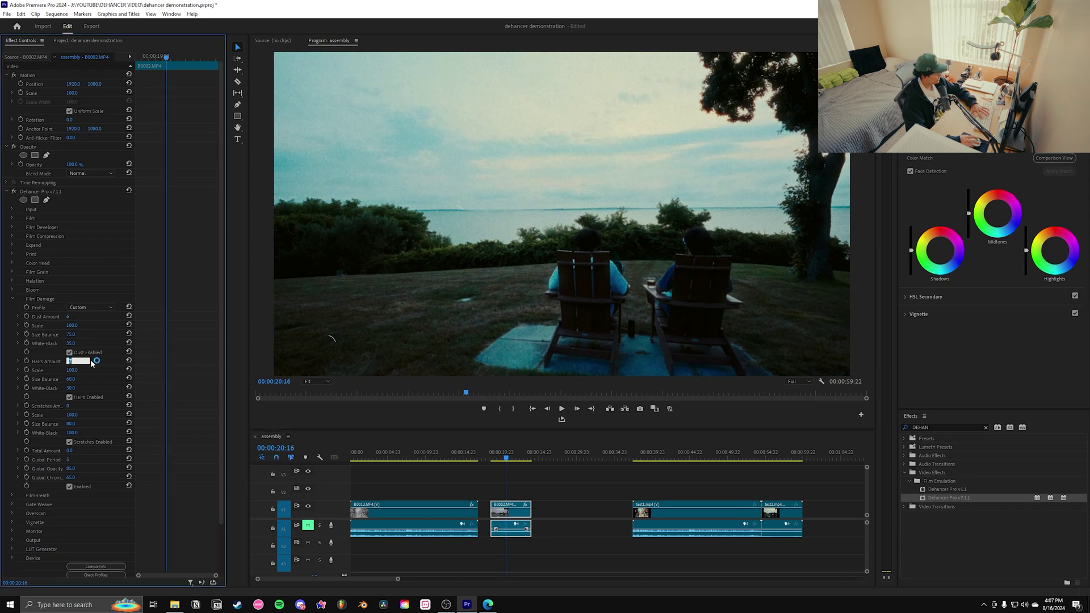
type("2")
key("Return")
key("space")
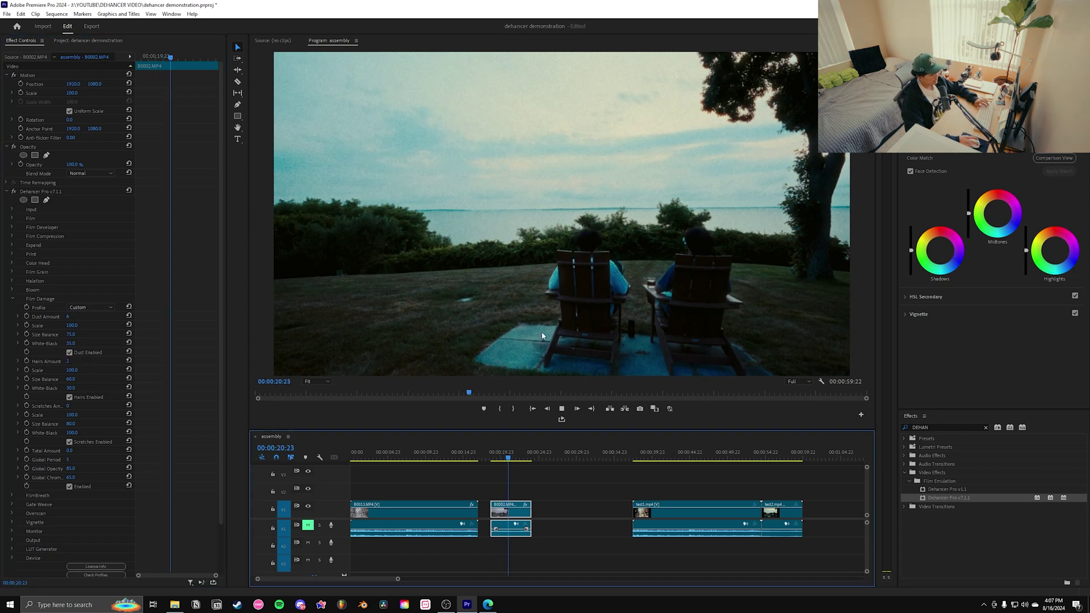
key("space")
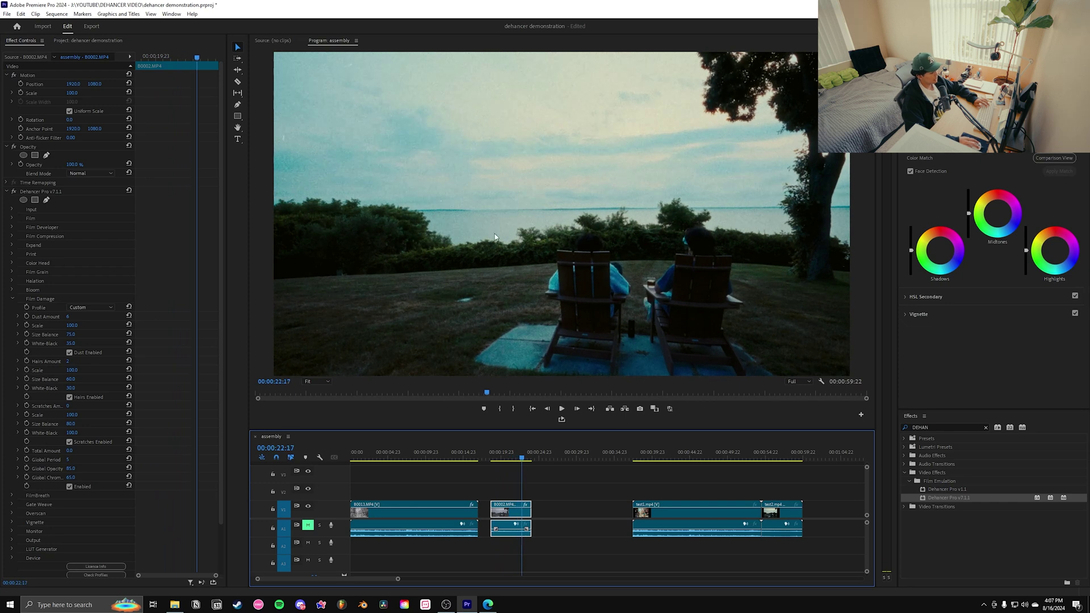
- Enable Film Breath with the 8 mm / Super 8 profile and play the clip to check the flicker
left_click(12, 298)
left_click(12, 308)
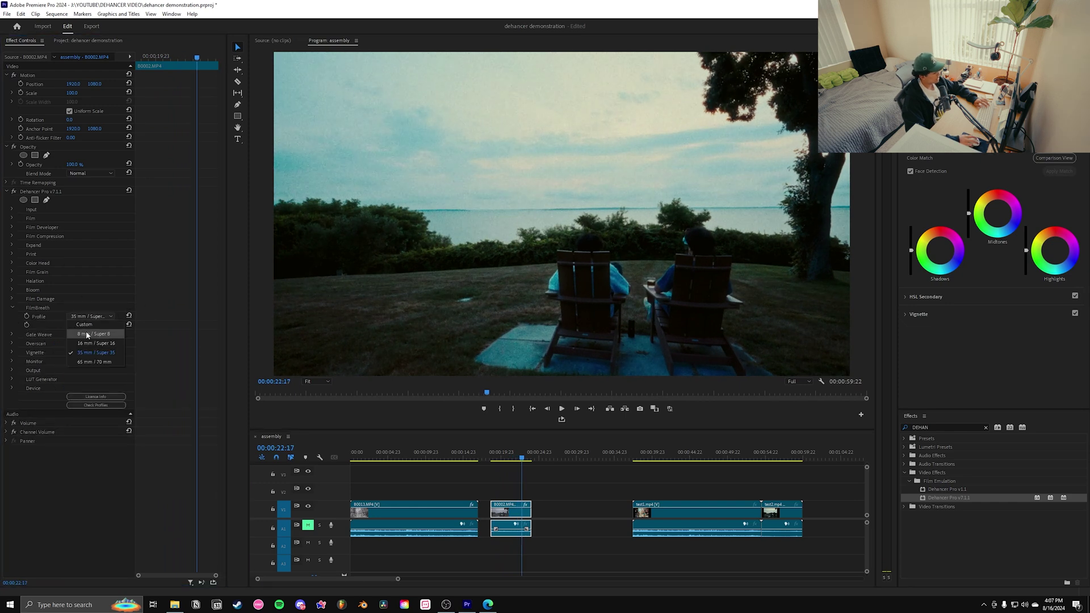
left_click(498, 457)
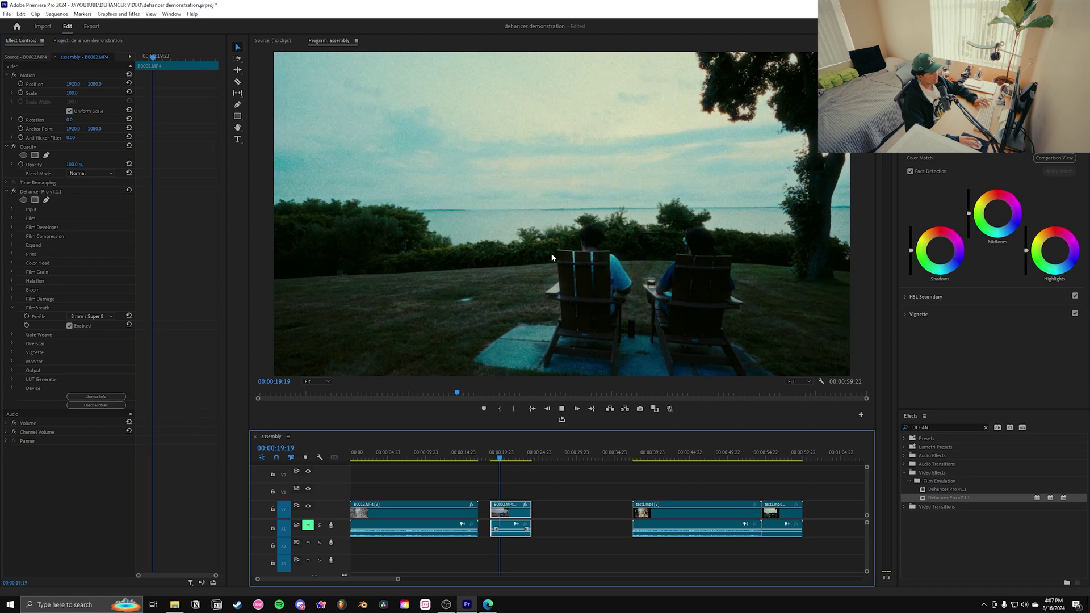
left_click(505, 456)
- Change the Film Breath profile to 35 mm / Super 35 and replay the clip from near its start
left_click(92, 317)
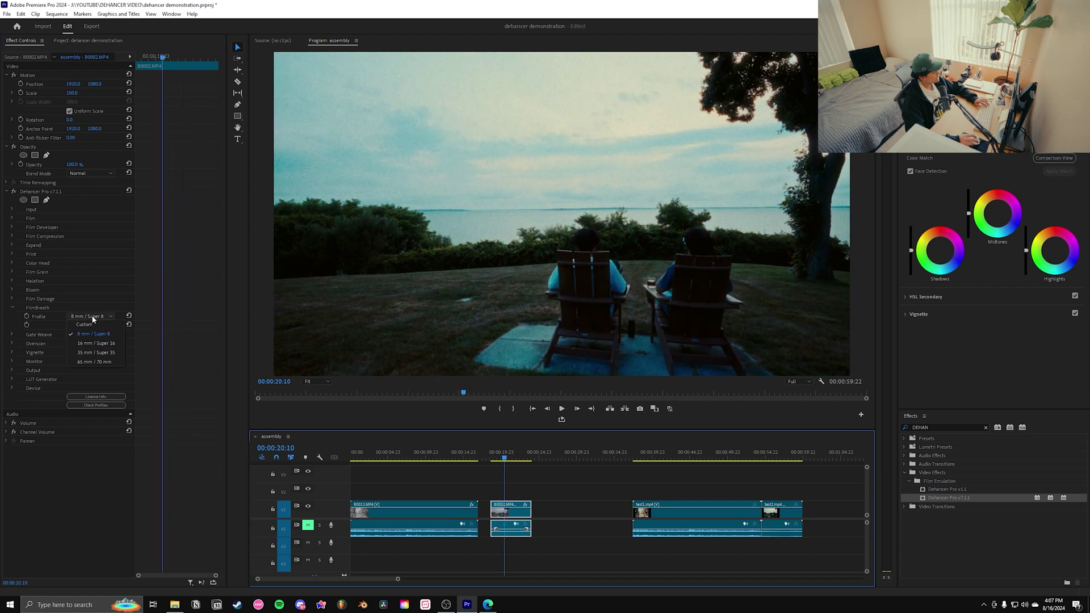
left_click(96, 353)
left_click(498, 452)
key("space")
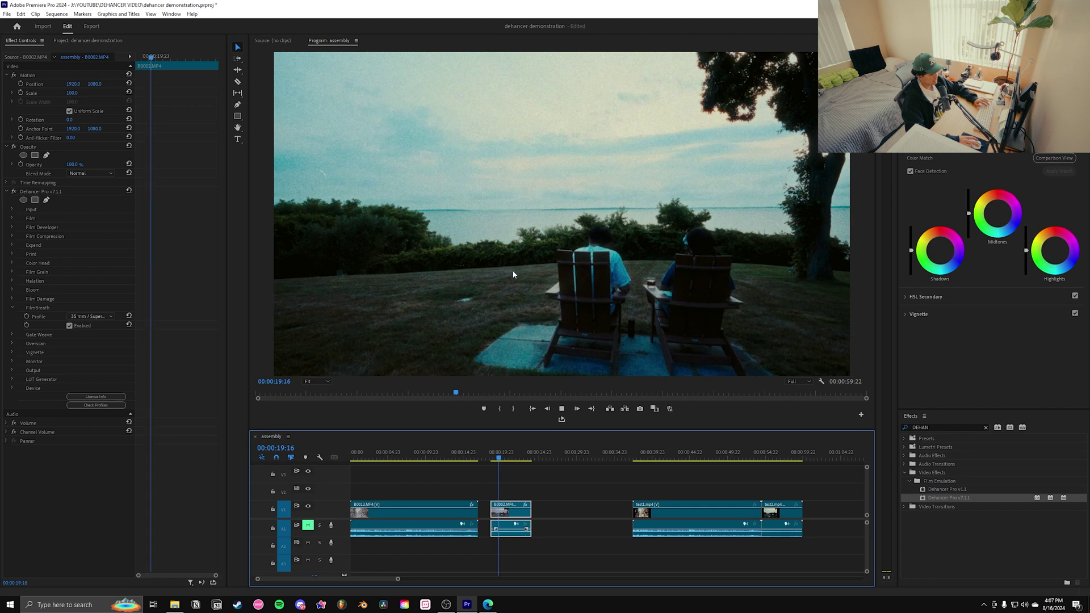
- Enable Gate Weave with the 8 mm / Super 8 profile and play the clip to check the frame movement
left_click(38, 334)
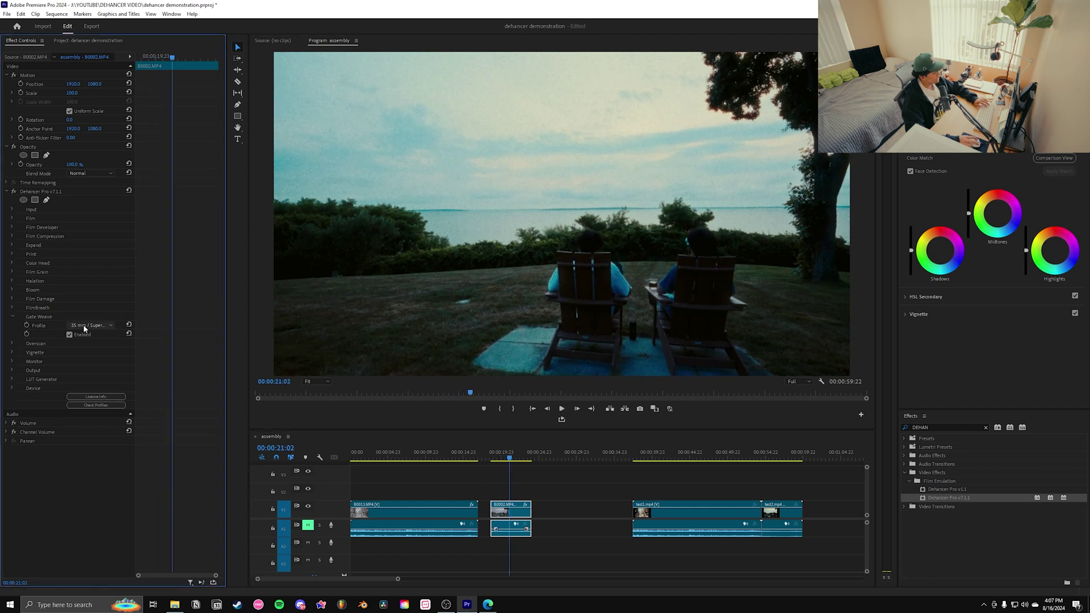
left_click(496, 459)
key("space")
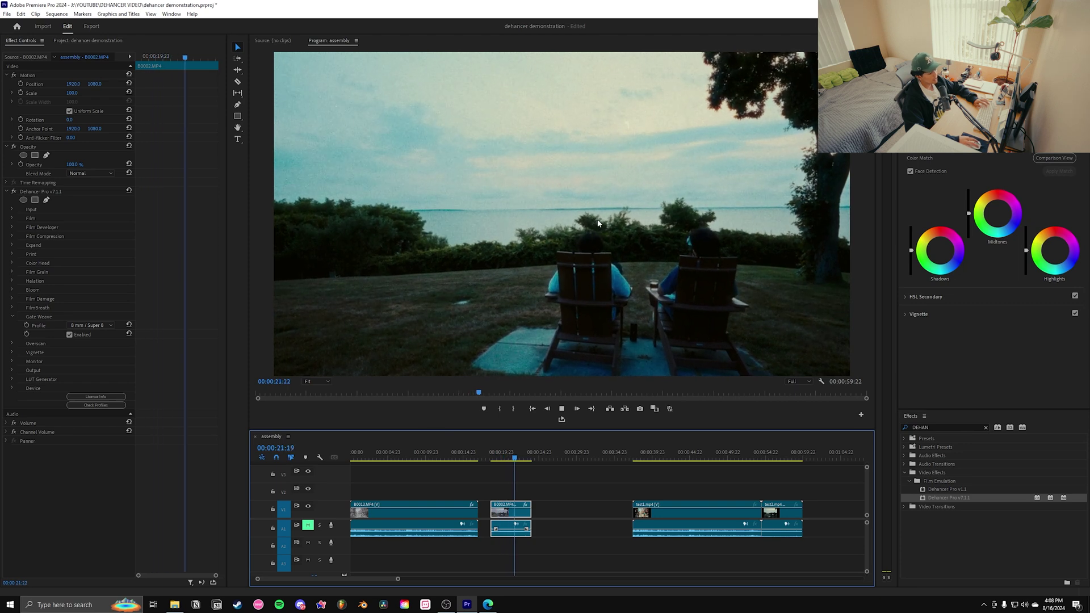
key("space")
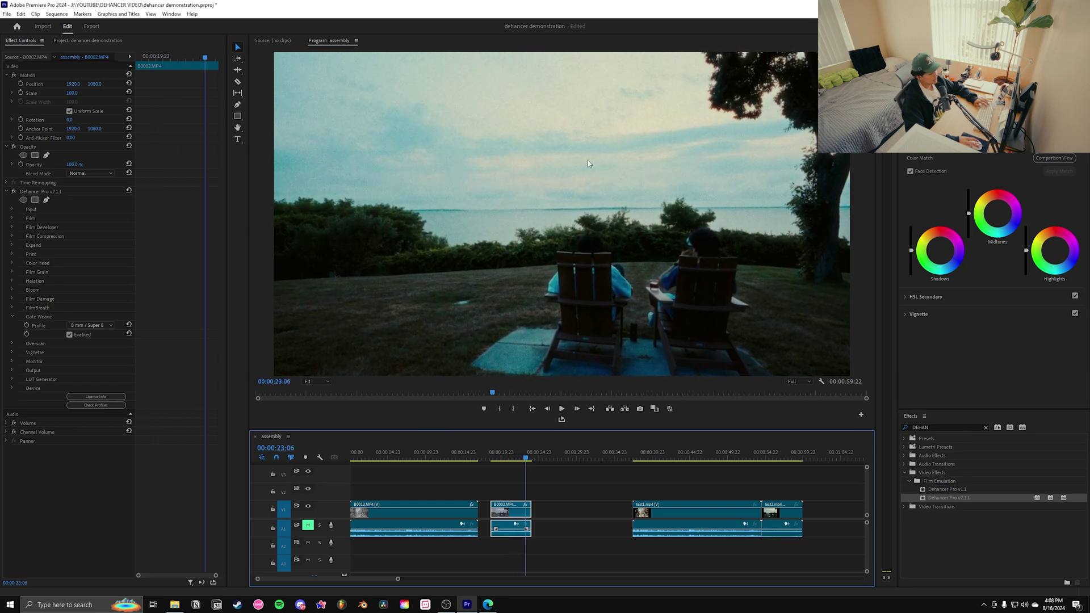
- Enable Overscan with the Super 8mm 1.33 gate type and set its perforation mode to Positive
left_click(499, 459)
left_click(12, 316)
left_click(12, 326)
left_click(89, 334)
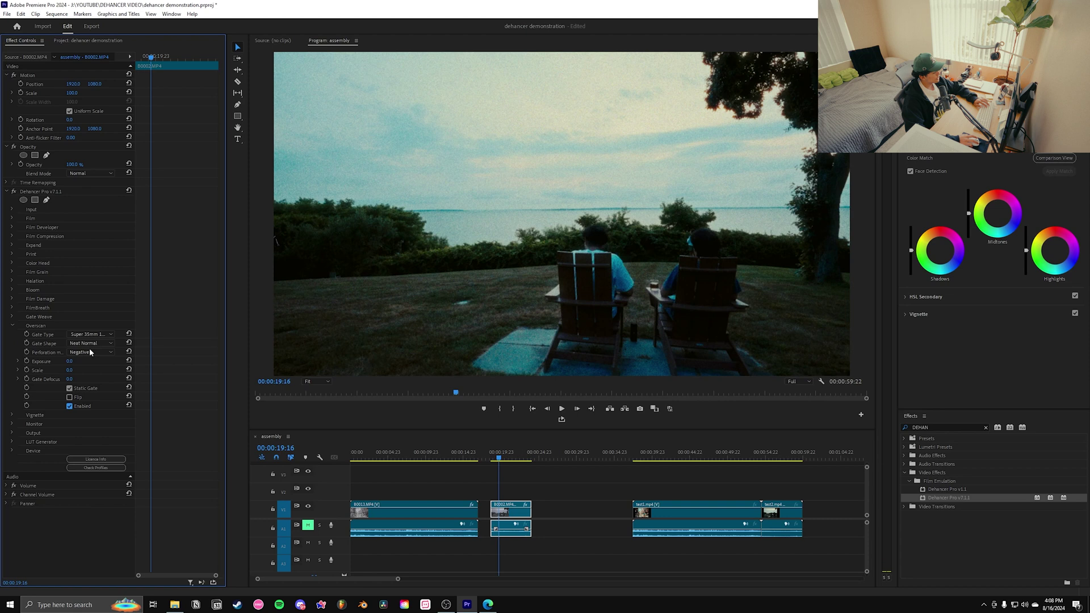
left_click(90, 330)
key("Down")
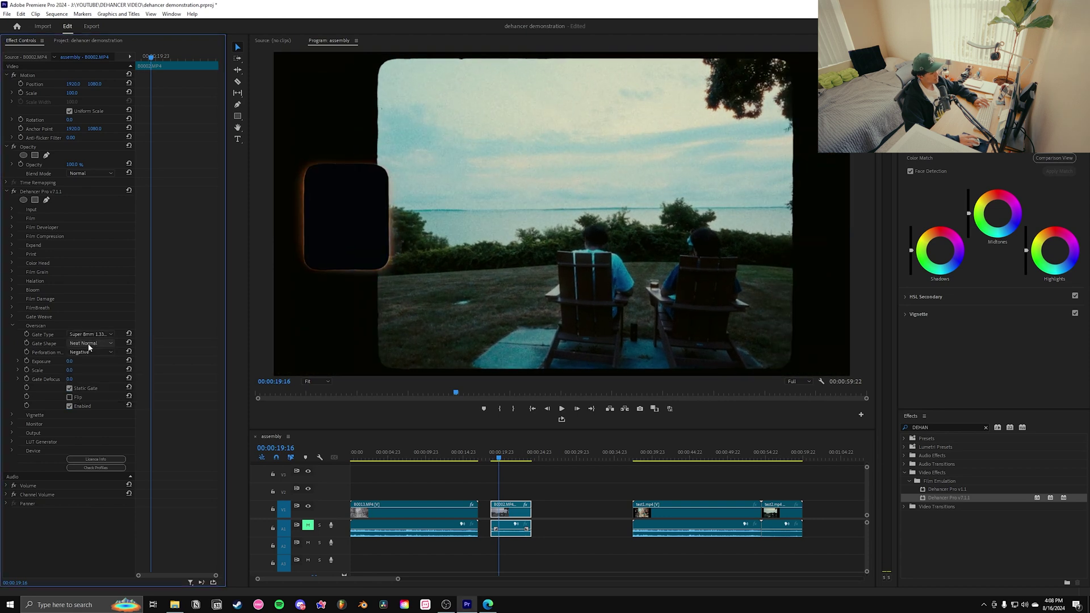
left_click(86, 353)
left_click(96, 371)
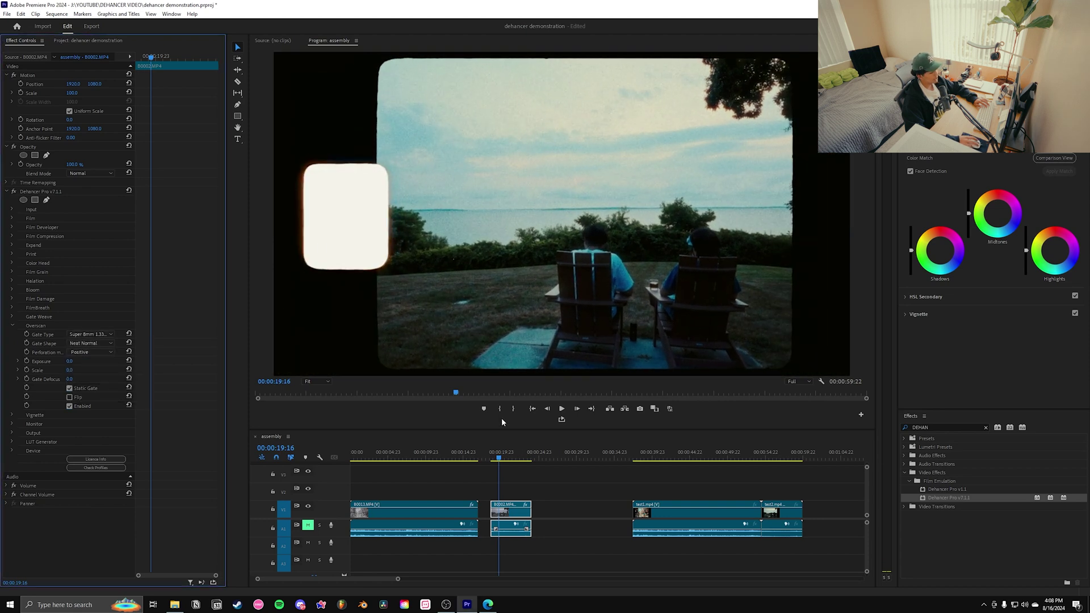
- Turn off Static Gate in Overscan and play the clip to check the moving gate and perforation
left_click(494, 457)
left_click(69, 388)
left_click(494, 457)
key("space")
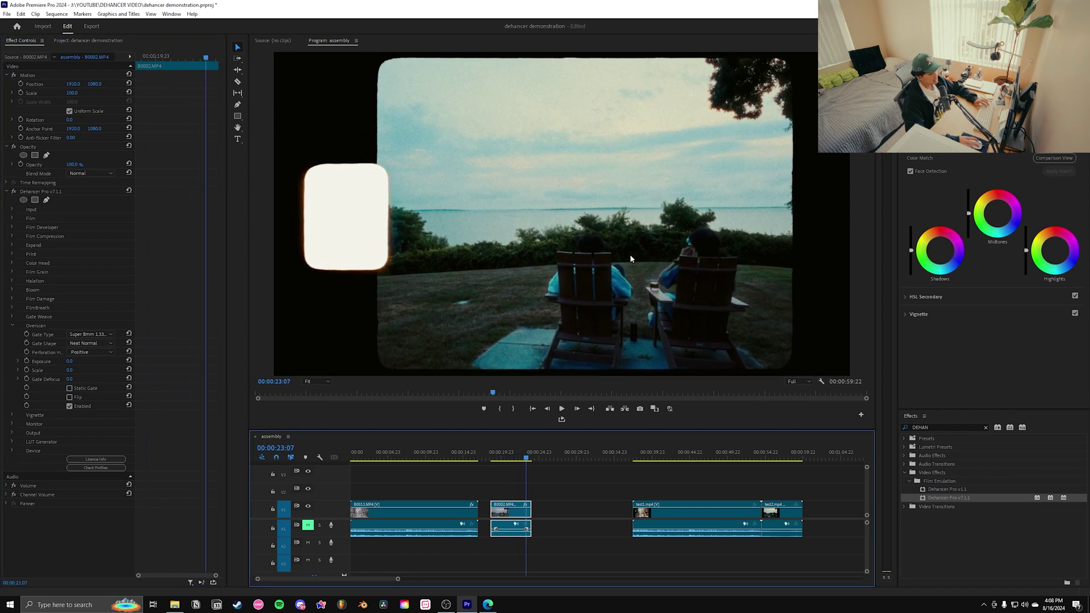
left_click(501, 458)
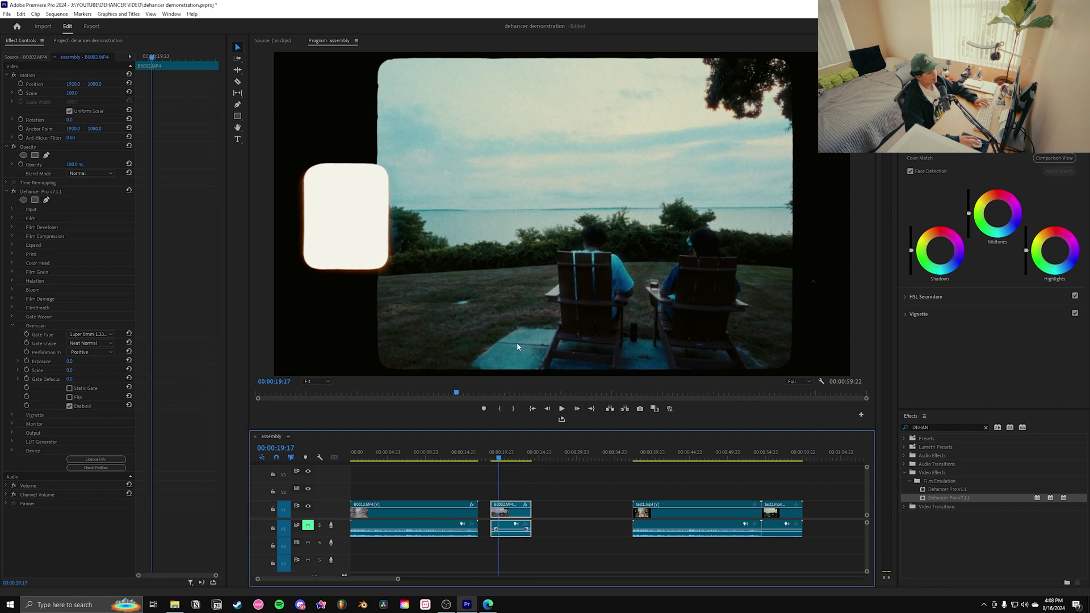
key("space")
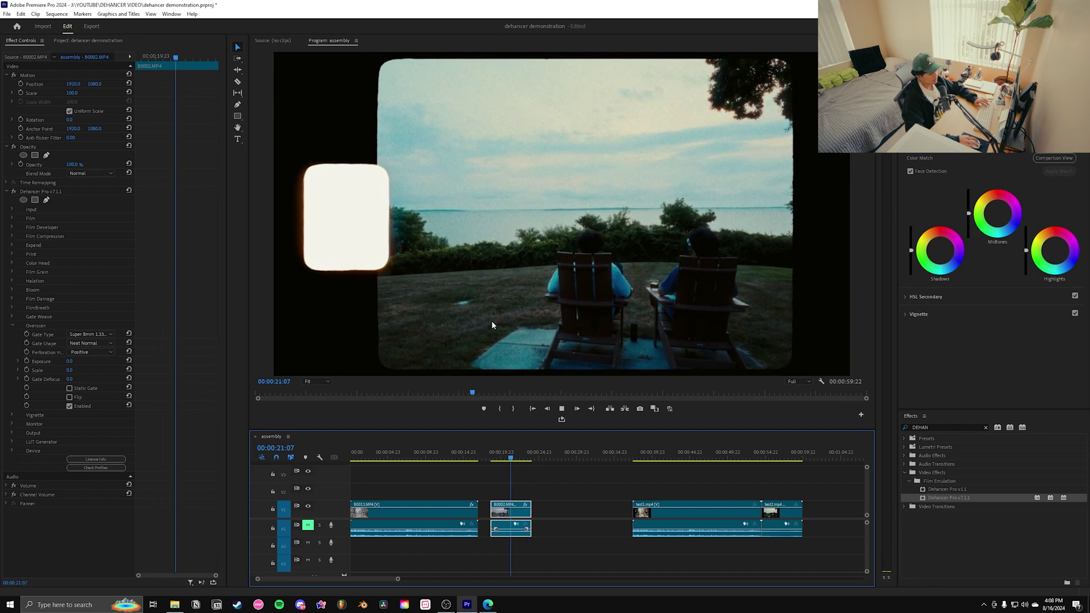